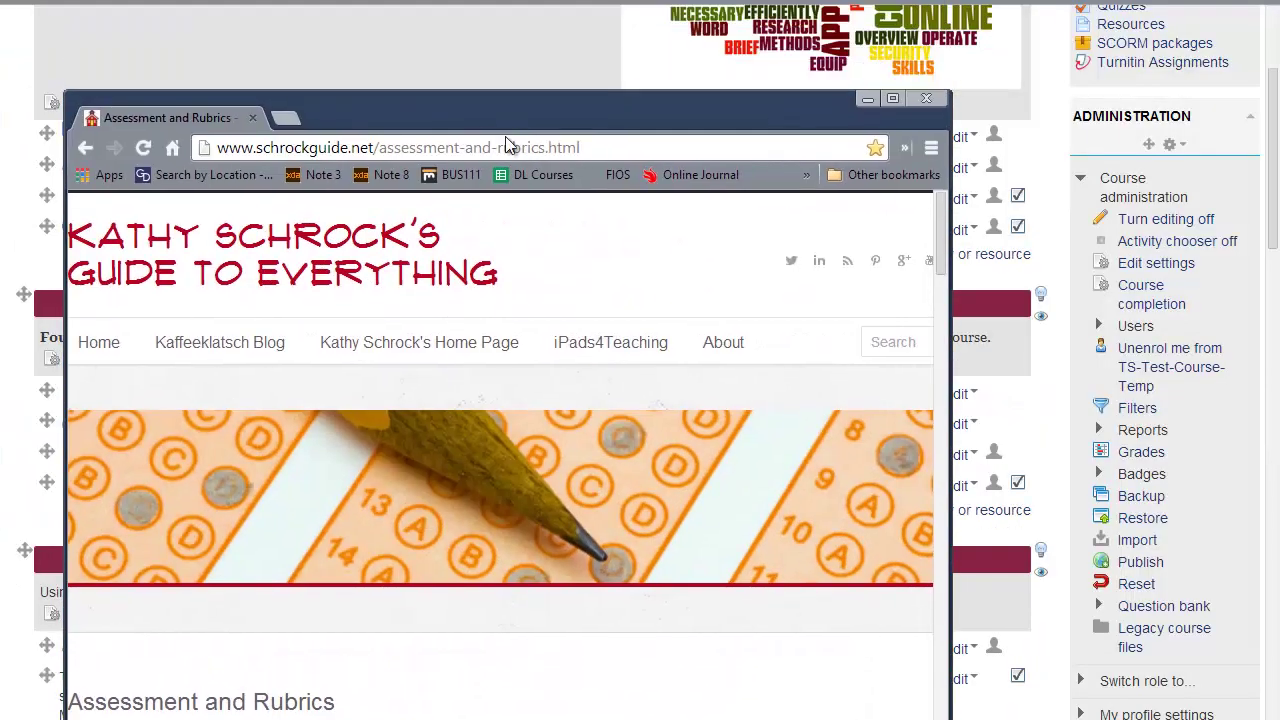
# Go to the Guide to Everything home page and open Assessment and Rubrics.
pyautogui.click(333, 267)
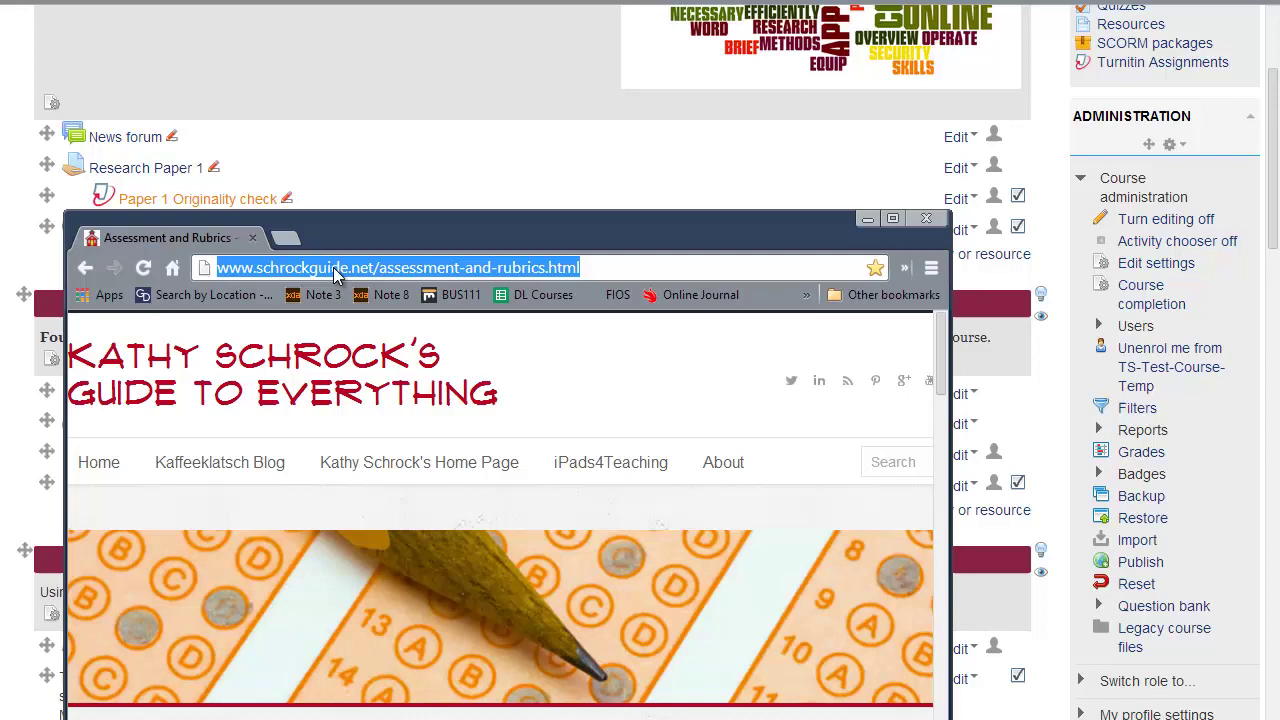
pyautogui.click(255, 363)
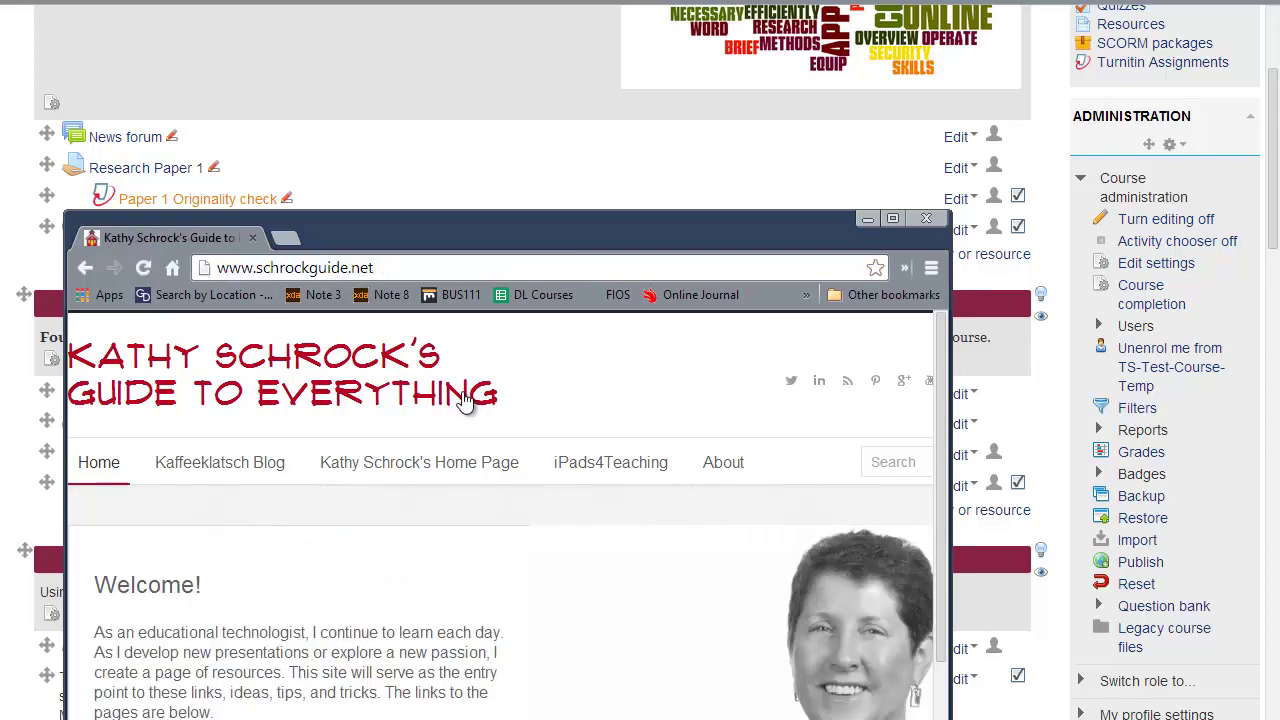
pyautogui.scroll(-5, 257, 600)
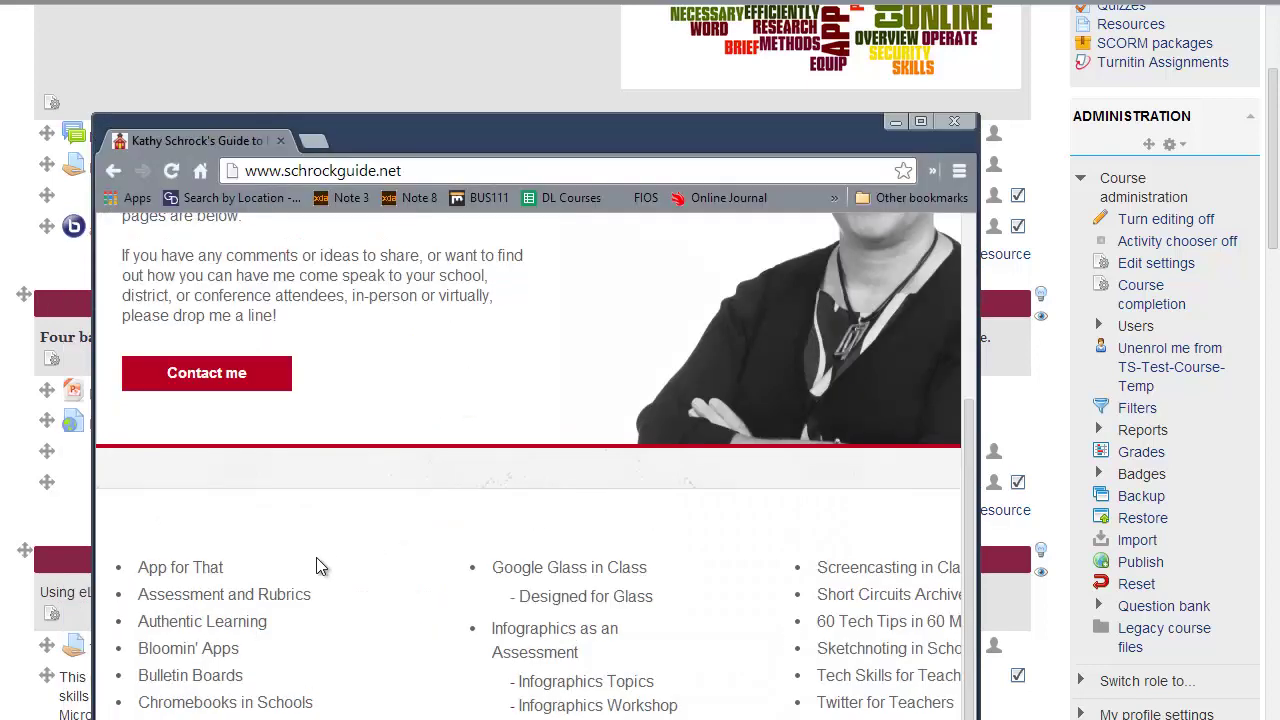
pyautogui.click(228, 598)
# Search the page for 'research' and open the Research paper grading rubric.
pyautogui.scroll(-3, 494, 653)
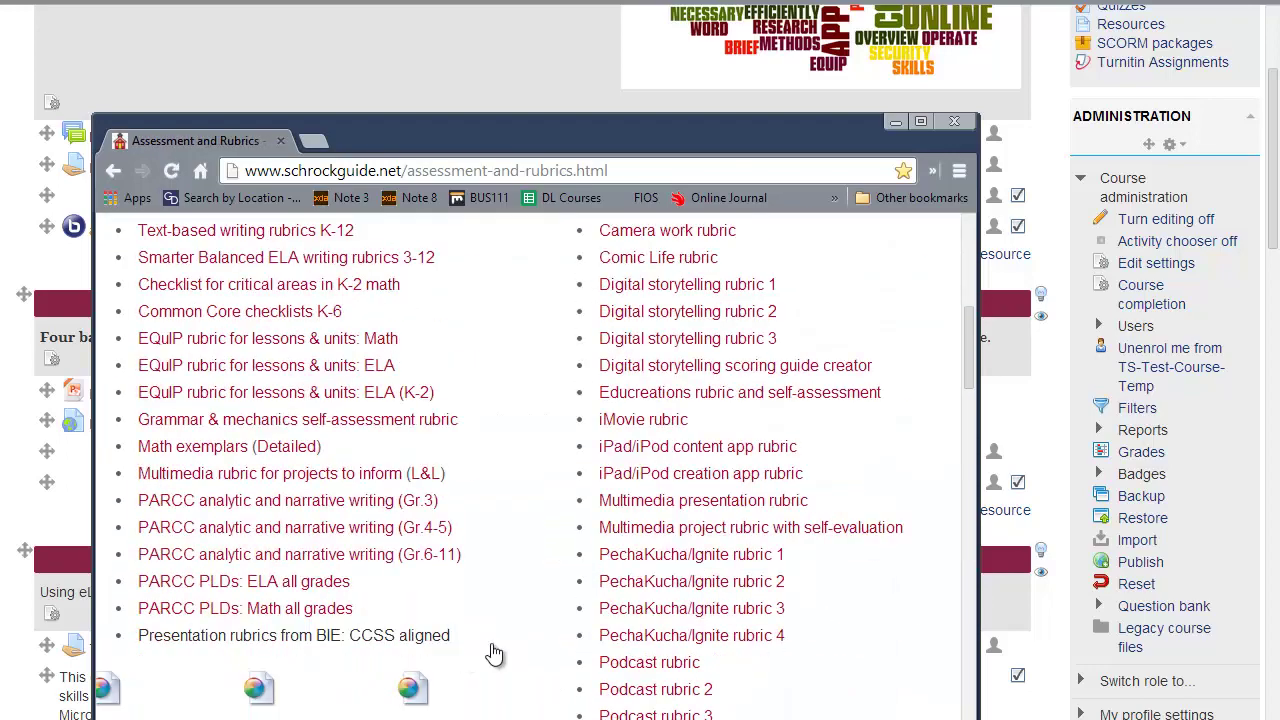
pyautogui.scroll(-15, 494, 653)
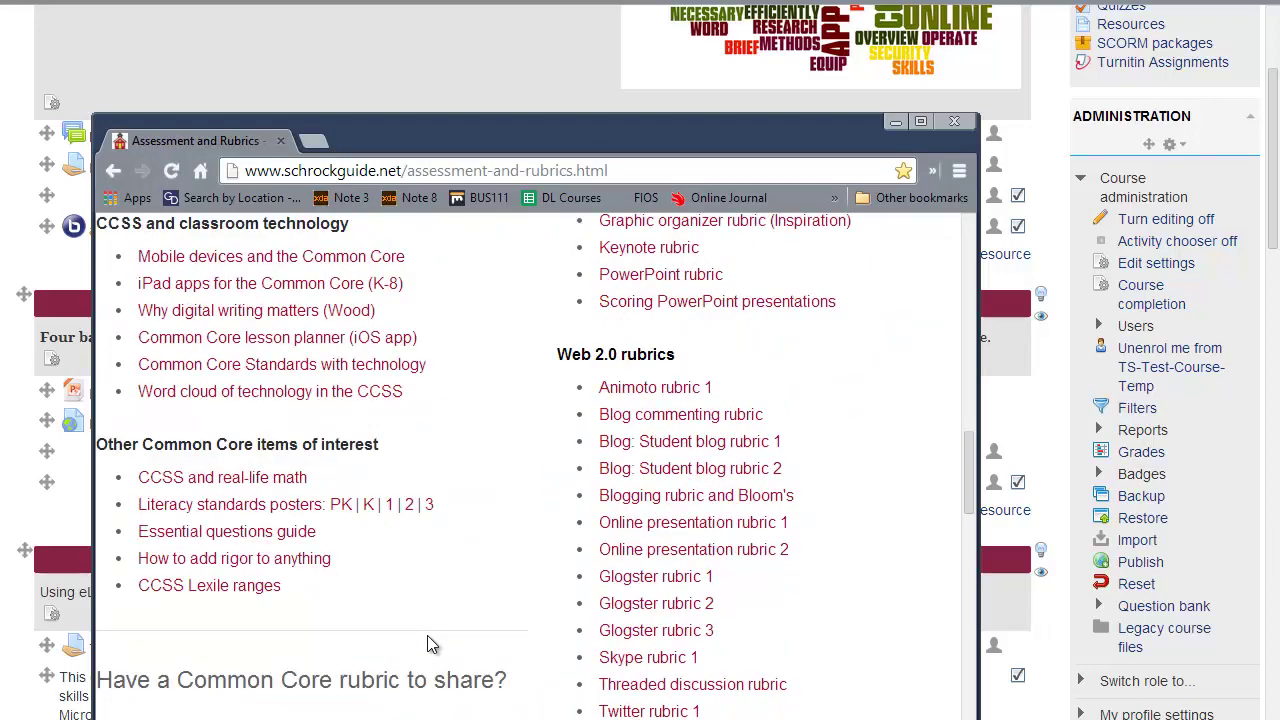
pyautogui.scroll(10, 427, 644)
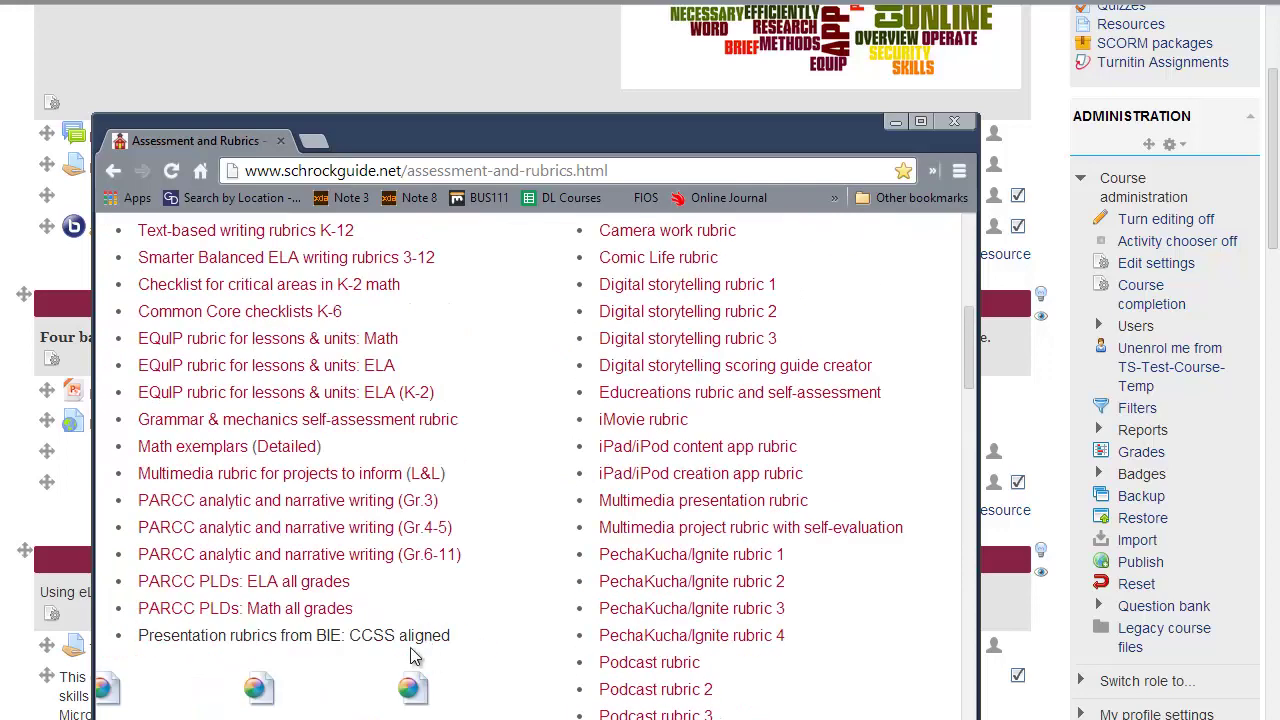
pyautogui.hotkey('ctrl', 'f')
pyautogui.write('research')
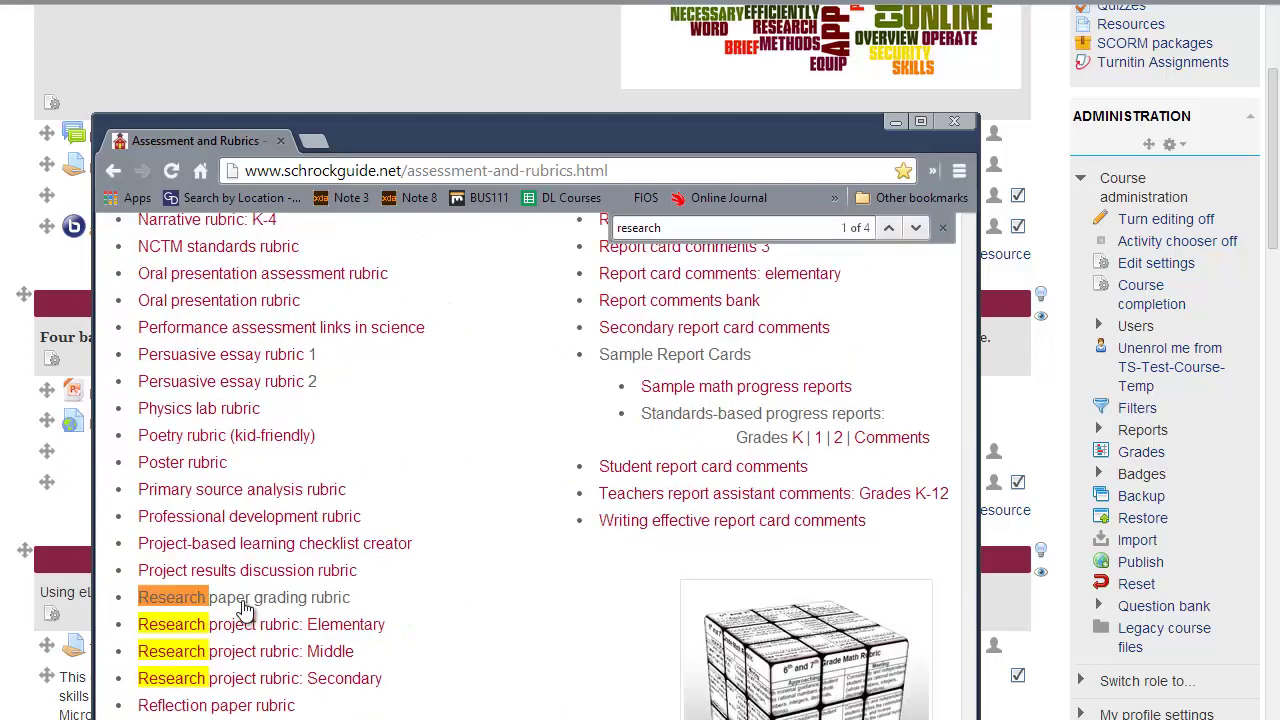
pyautogui.click(264, 599)
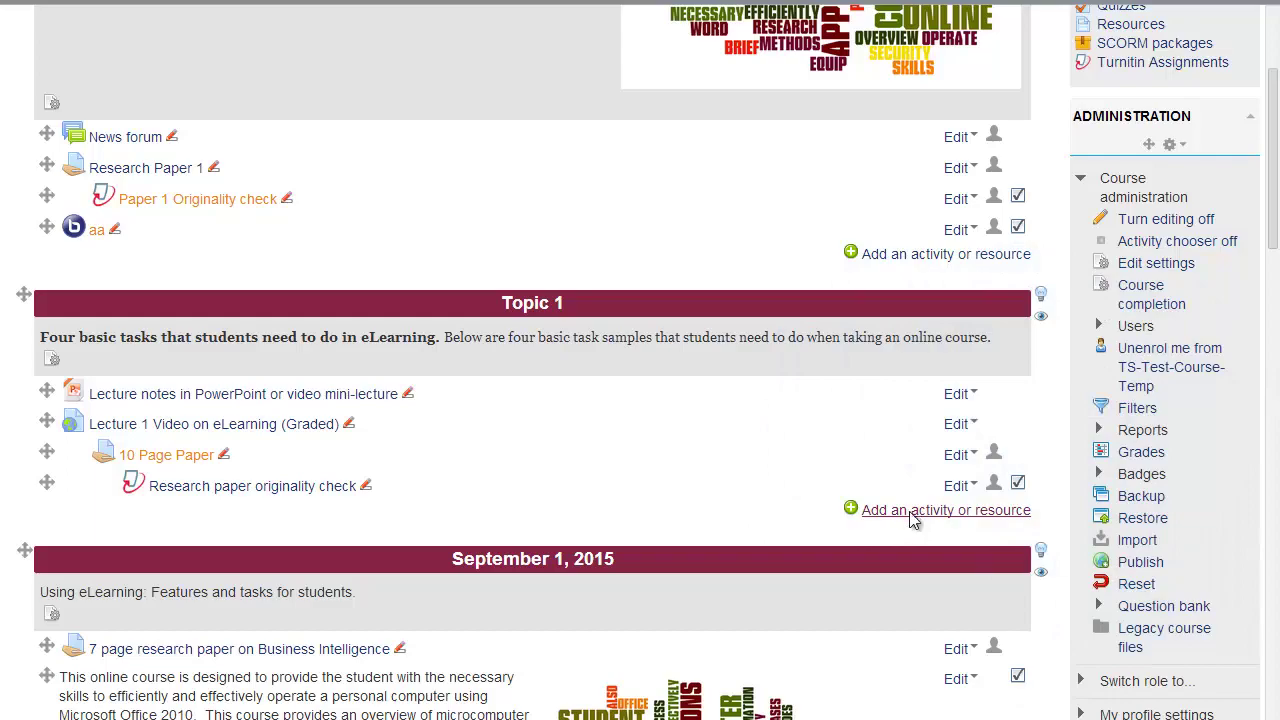
# Add an Assignment to Topic 1 named 'Research Paper 1' with description 'Write a 10 page paper'.
pyautogui.click(910, 518)
pyautogui.click(386, 169)
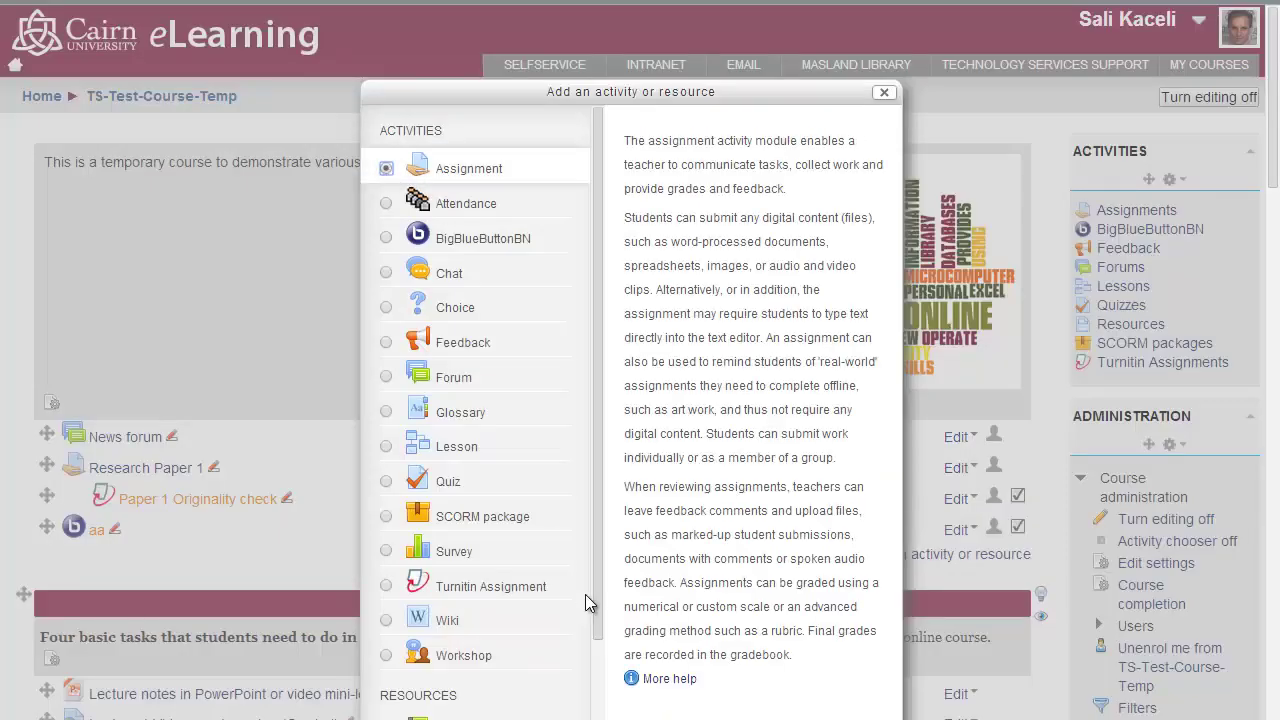
pyautogui.moveTo(520, 91); pyautogui.dragTo(518, 12)
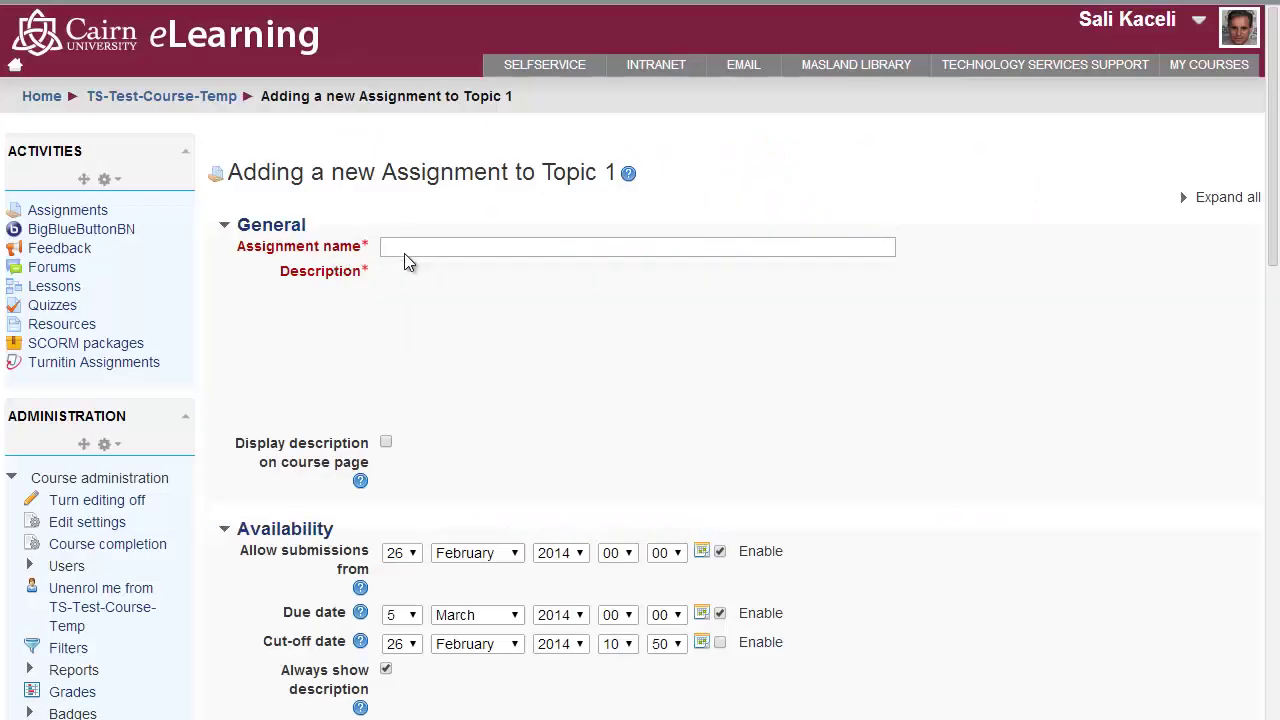
pyautogui.click(392, 248)
pyautogui.write('Research Paper 1')
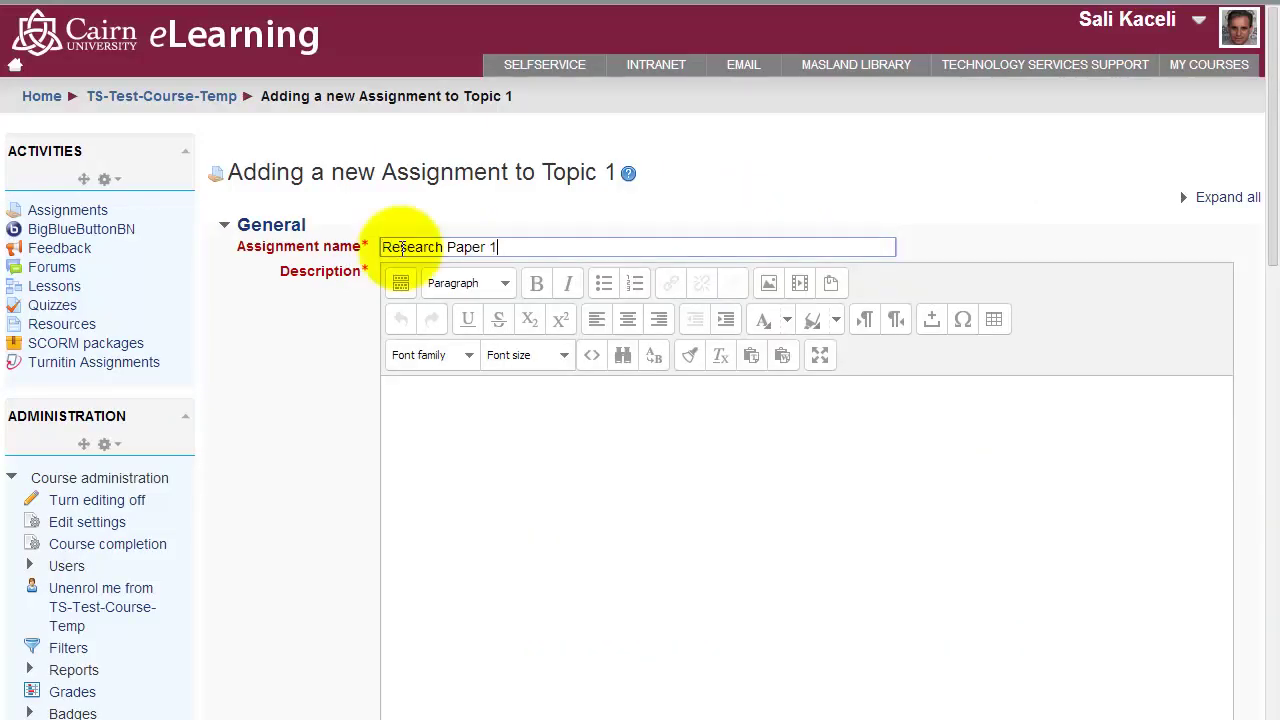
pyautogui.click(470, 409)
pyautogui.write('Write a 10 page paper')
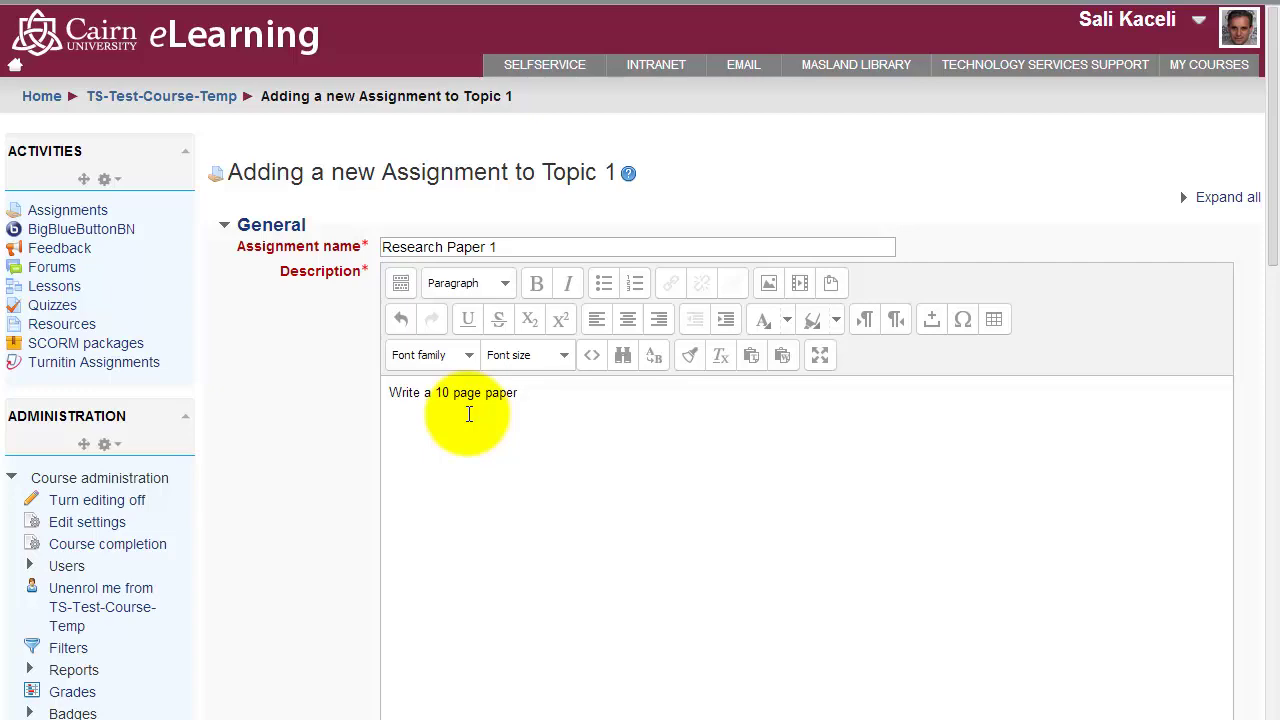
# In the Grade settings, set the grading method to Rubric, leaving maximum grade at 100.
pyautogui.scroll(-15, 1000, 197)
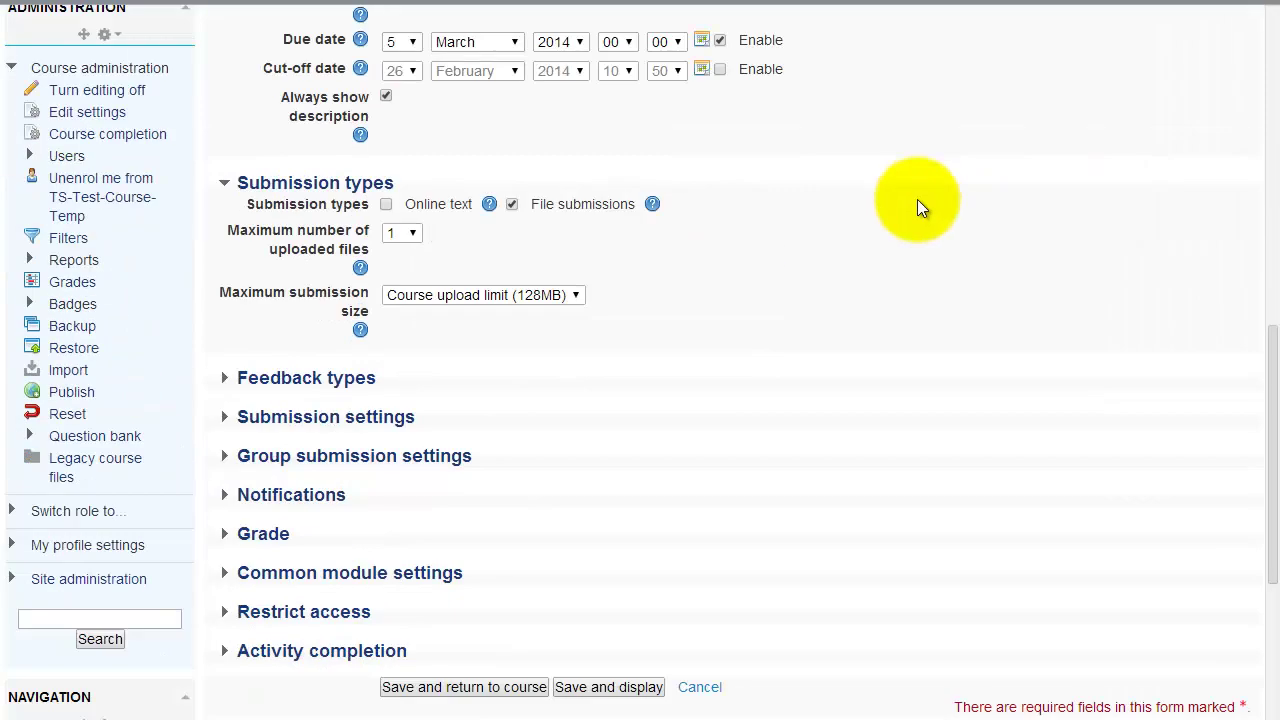
pyautogui.scroll(2, 560, 280)
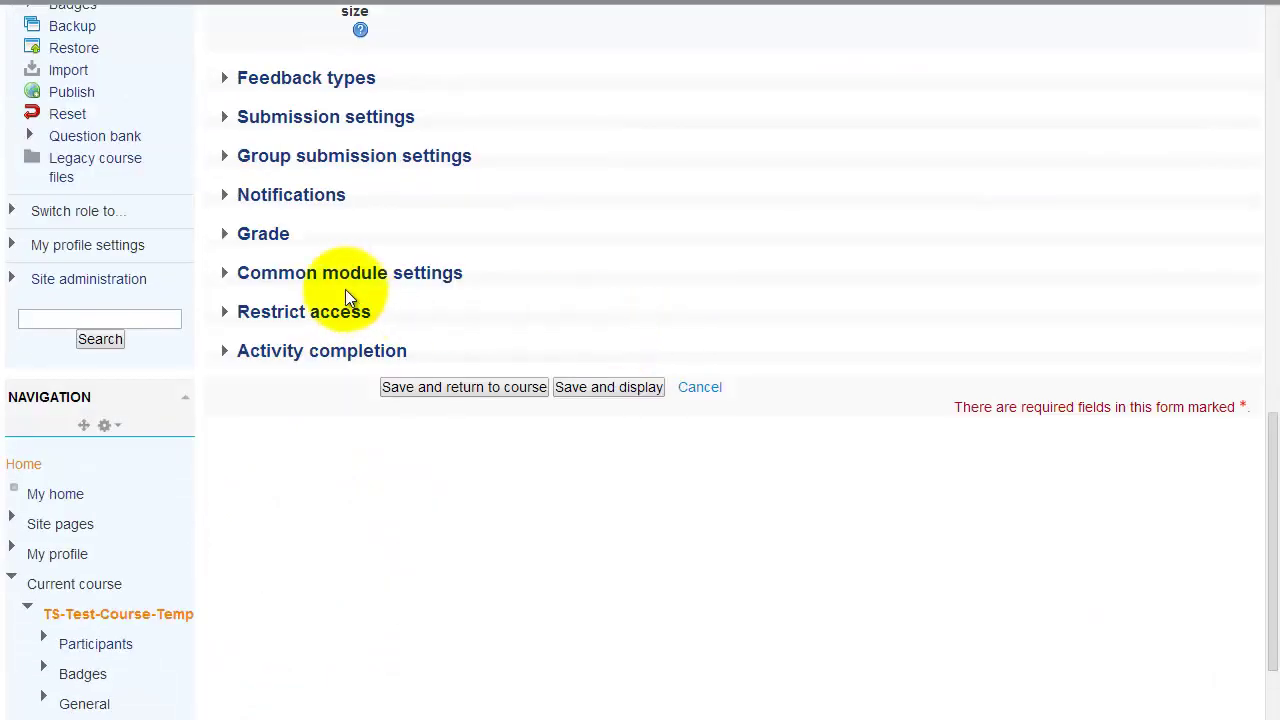
pyautogui.click(257, 240)
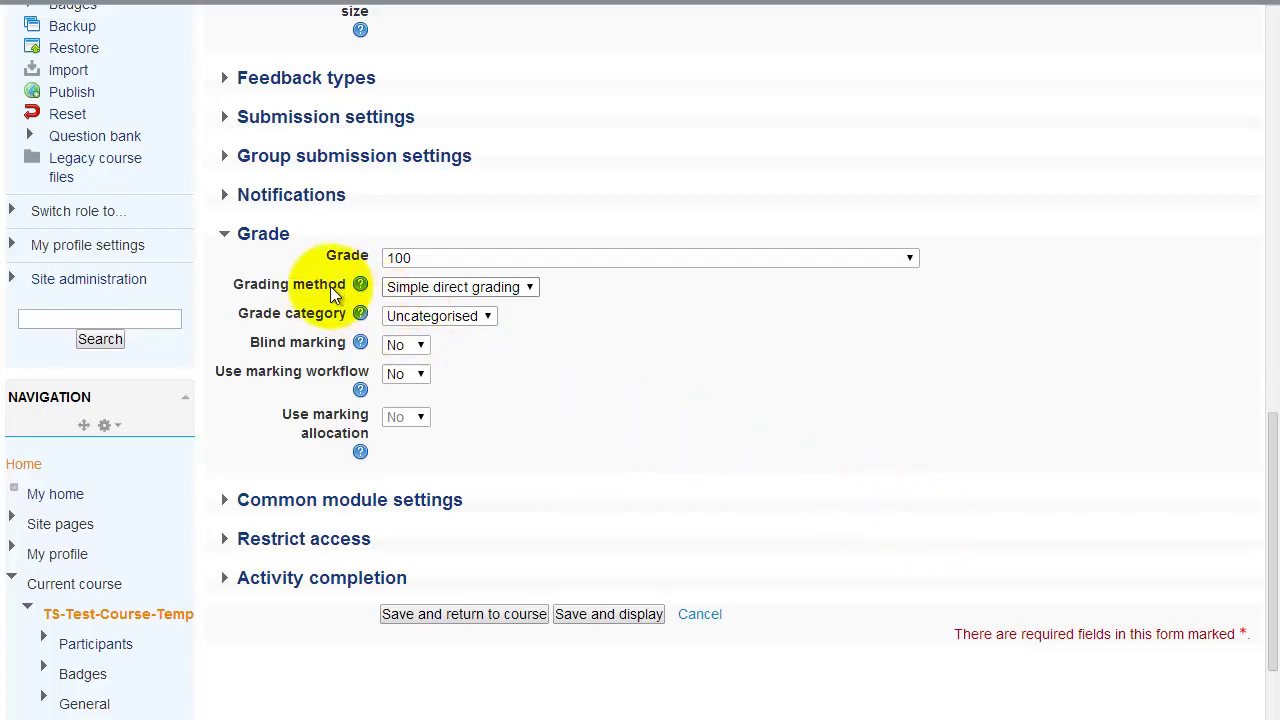
pyautogui.click(517, 287)
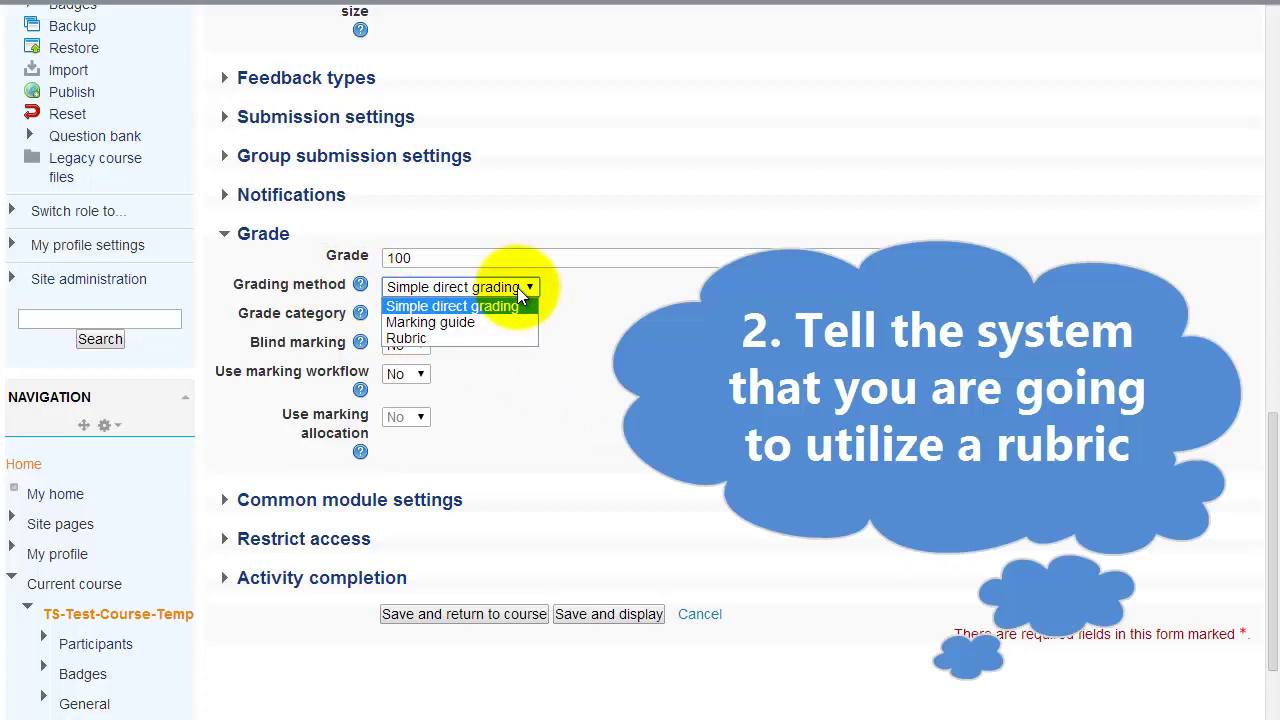
pyautogui.click(559, 305)
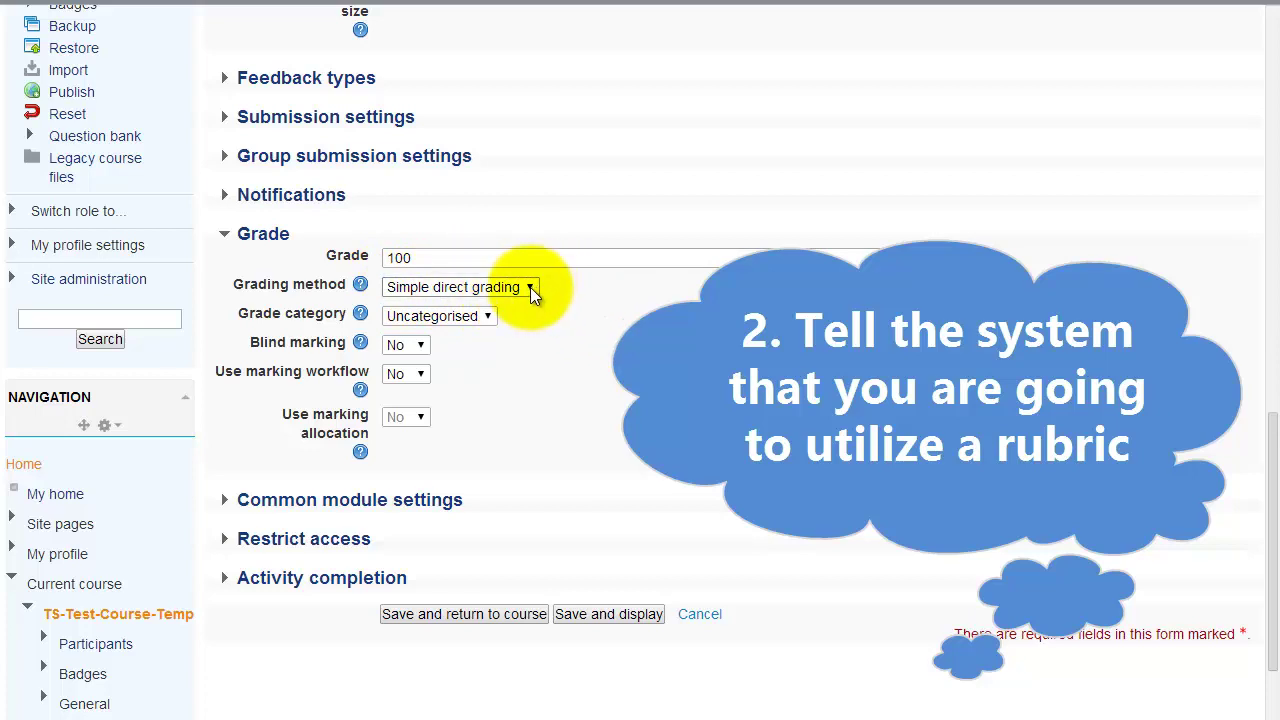
pyautogui.click(530, 287)
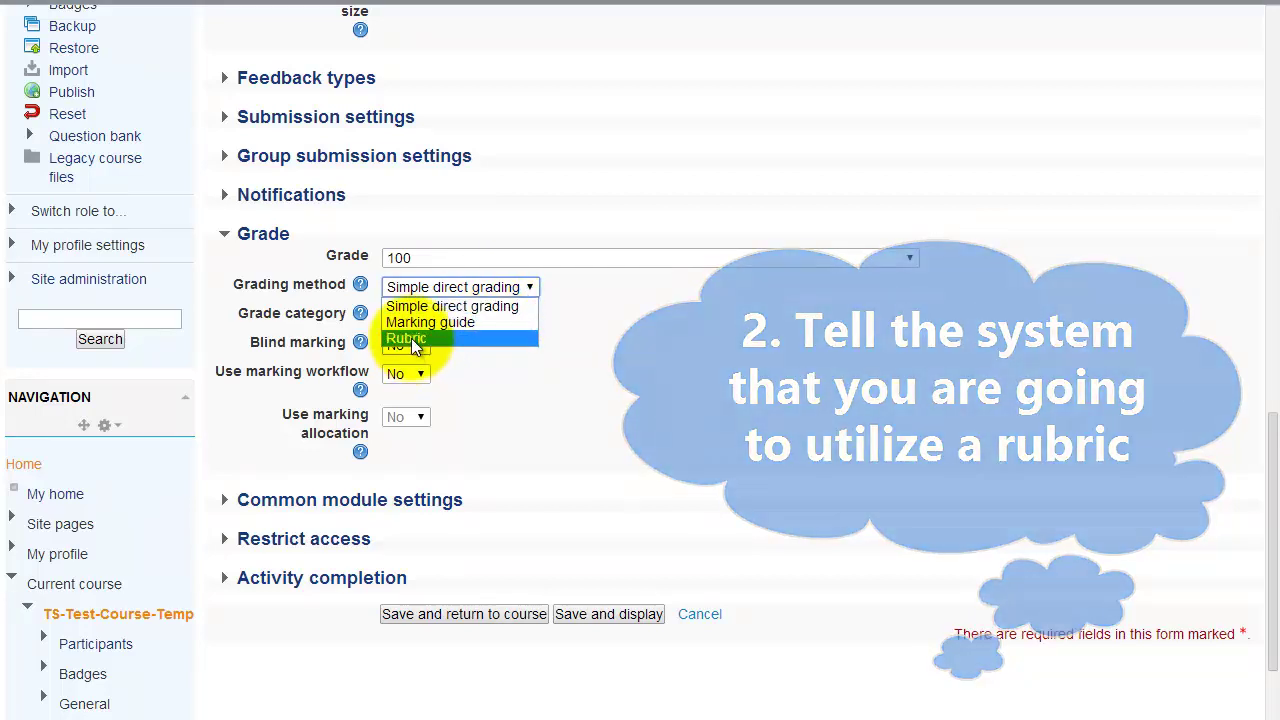
pyautogui.click(411, 338)
pyautogui.click(727, 410)
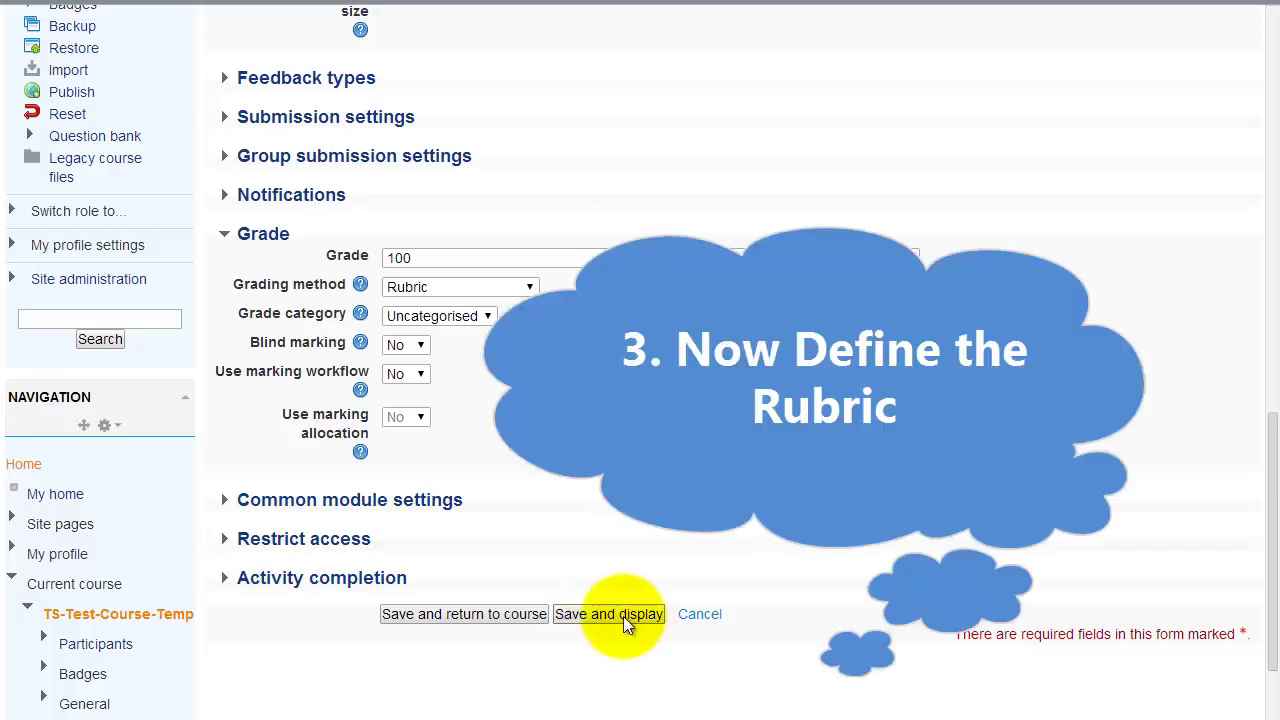
# Save and display the assignment, browse rubric templates, then return to Advanced grading.
pyautogui.click(623, 614)
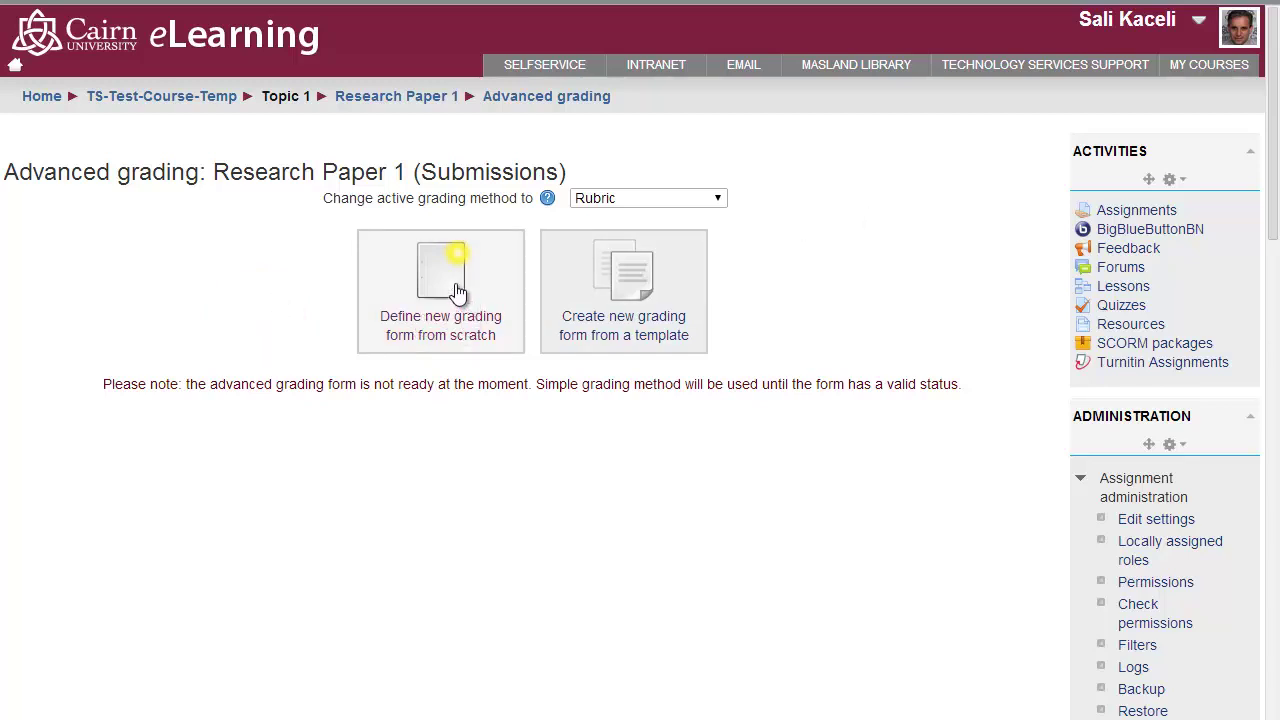
pyautogui.click(638, 305)
pyautogui.scroll(-20, 306, 512)
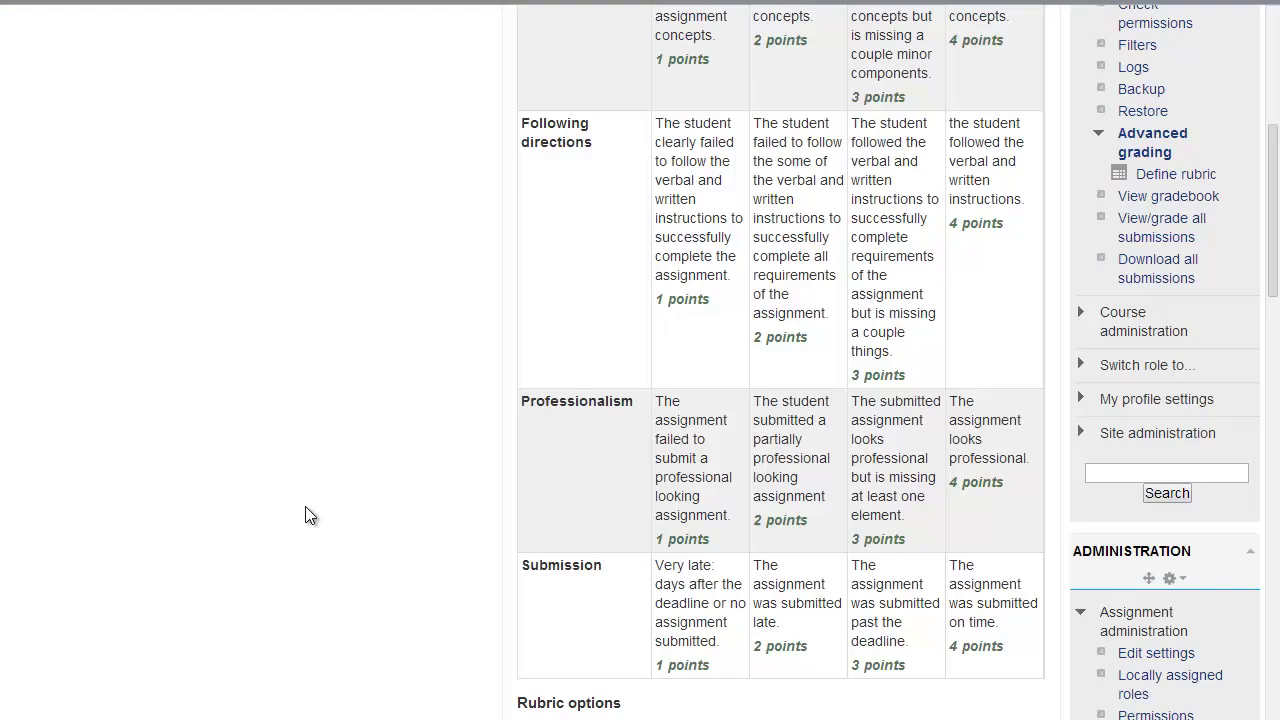
pyautogui.scroll(3, 260, 450)
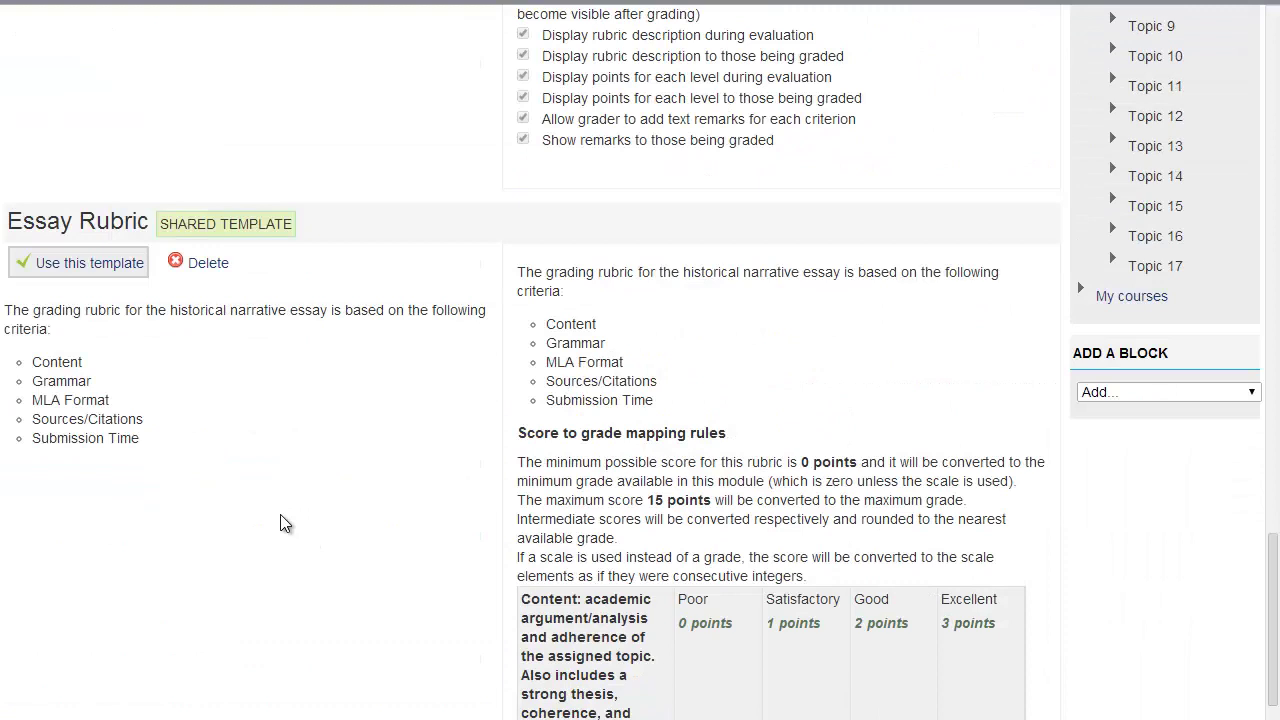
pyautogui.click(90, 263)
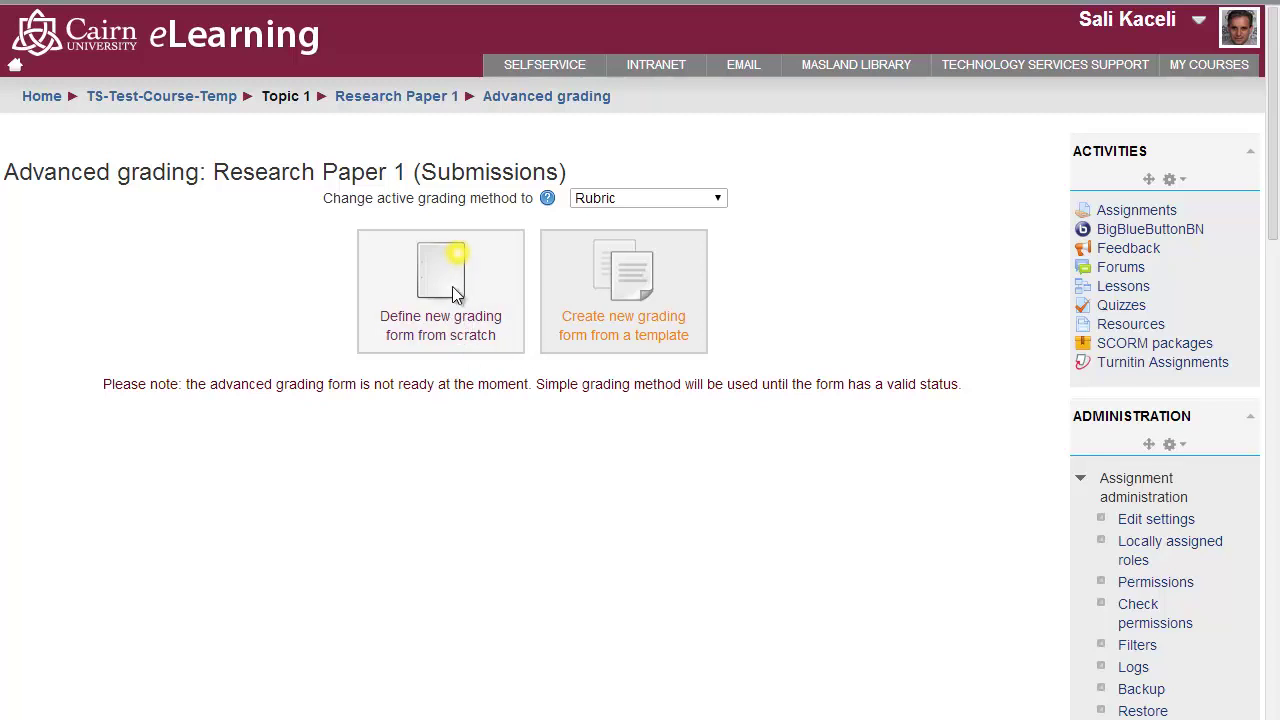
# Define a new rubric from scratch named 'Assignment 1 Rubric', described 'Research Paper Grading Rubric'.
pyautogui.click(452, 286)
pyautogui.write('Assignment 1 Rubric')
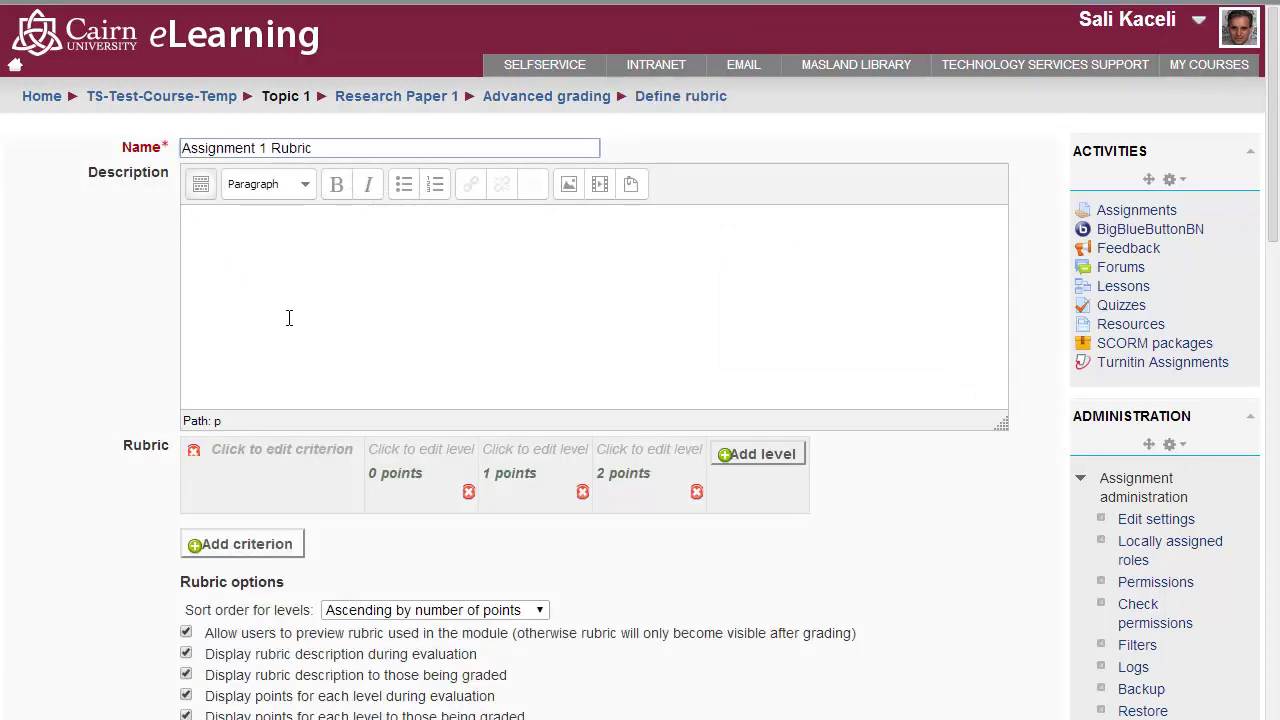
pyautogui.click(289, 318)
pyautogui.write('Research Paper Grading Rubric')
pyautogui.scroll(-2, 286, 345)
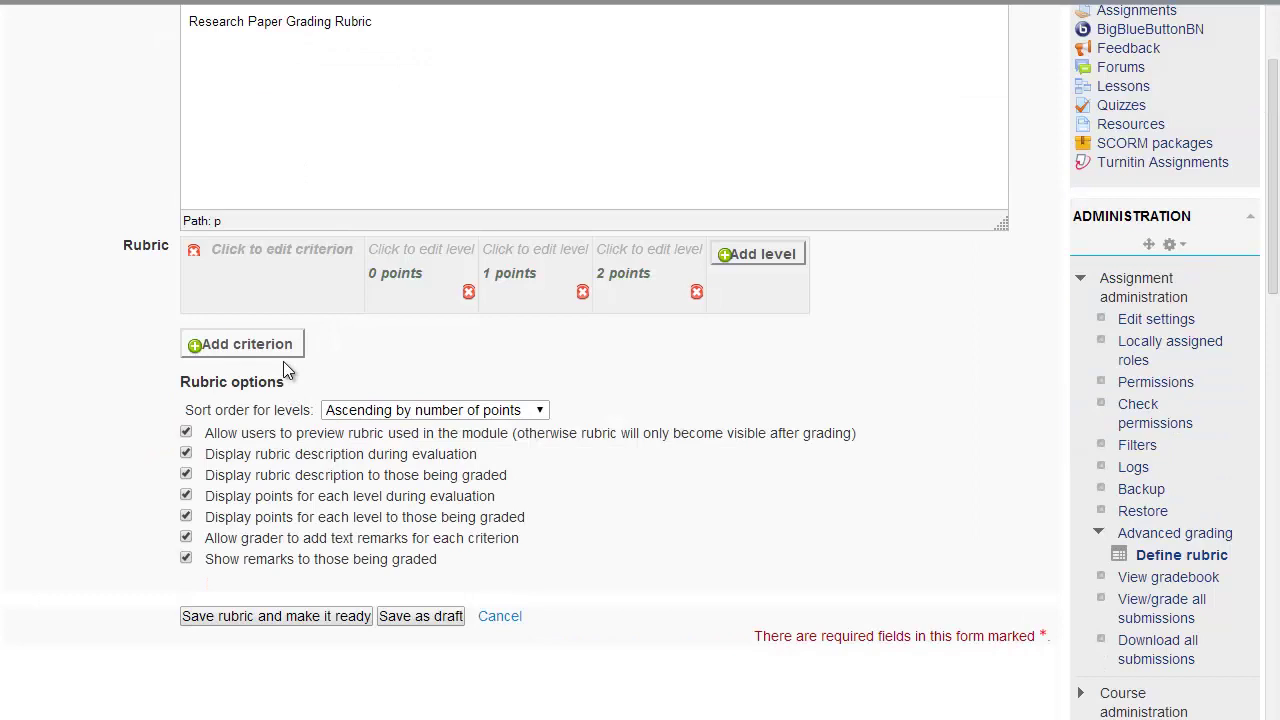
pyautogui.click(247, 281)
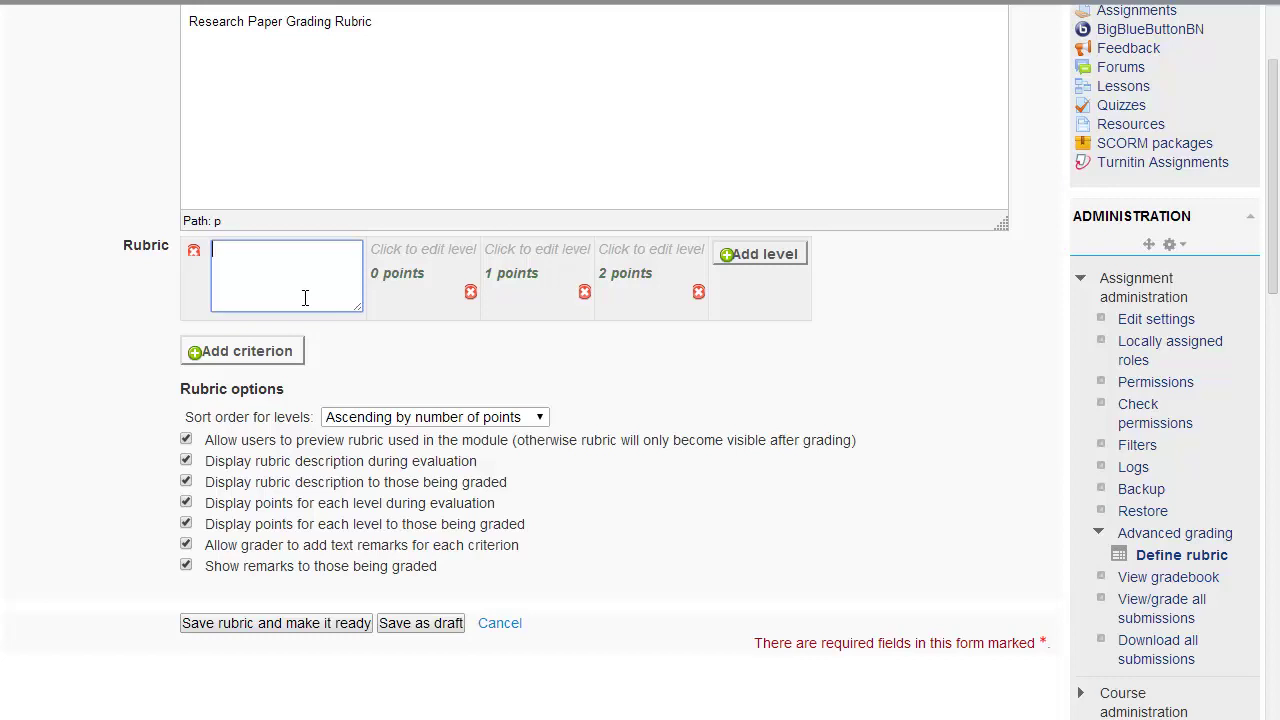
# Name the first criterion 'Introduction' and paste its Below Standards level description.
pyautogui.write('Introduction')
pyautogui.press('Tab')
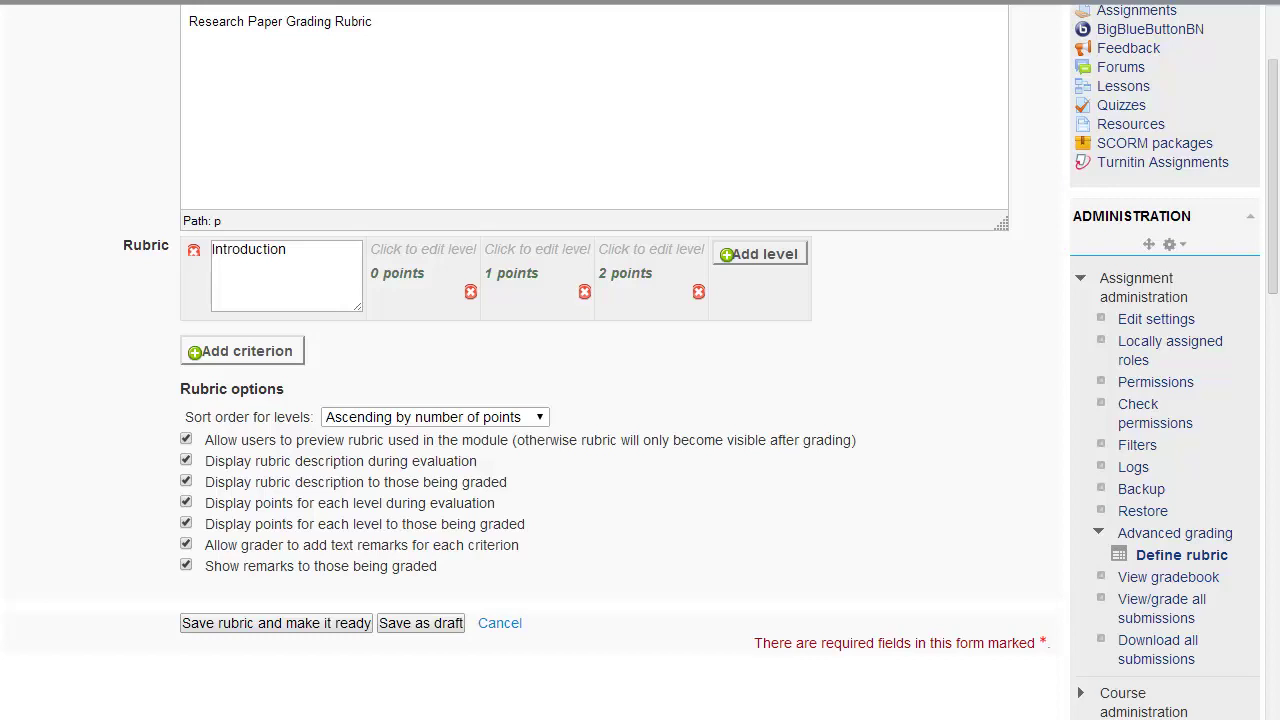
pyautogui.press('Tab')
pyautogui.hotkey('ctrl', 'v')
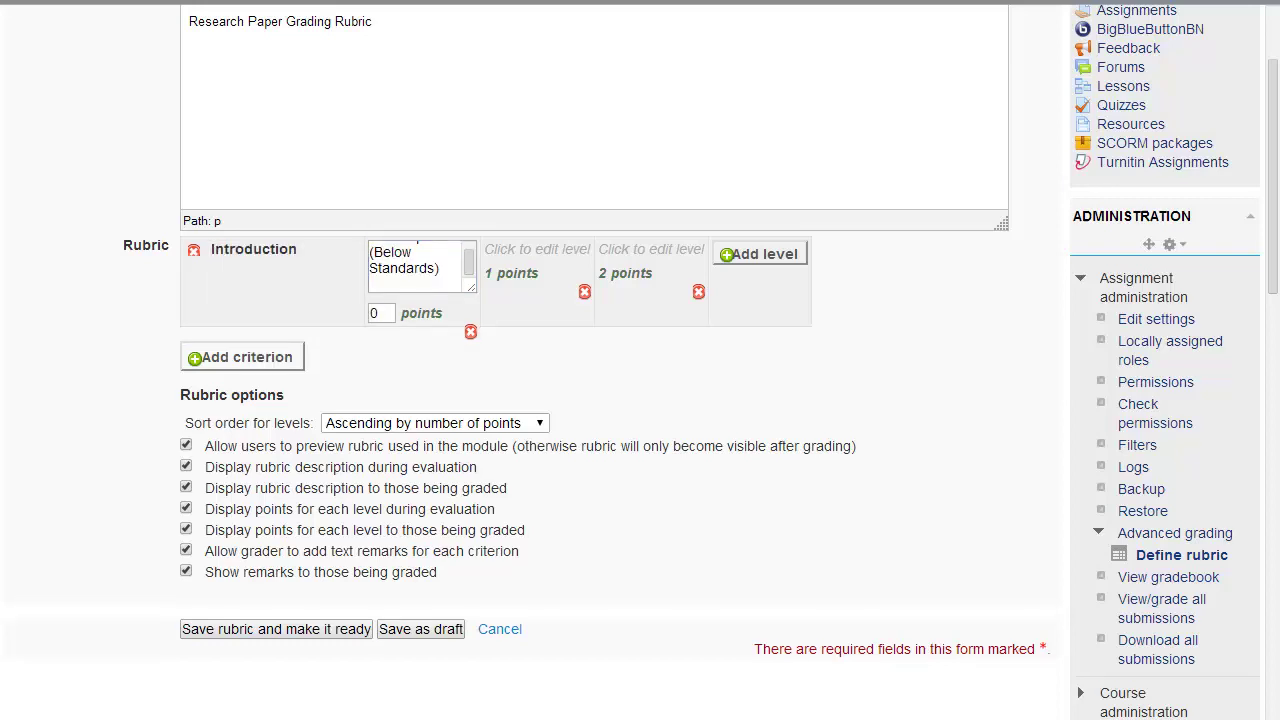
pyautogui.click(414, 286)
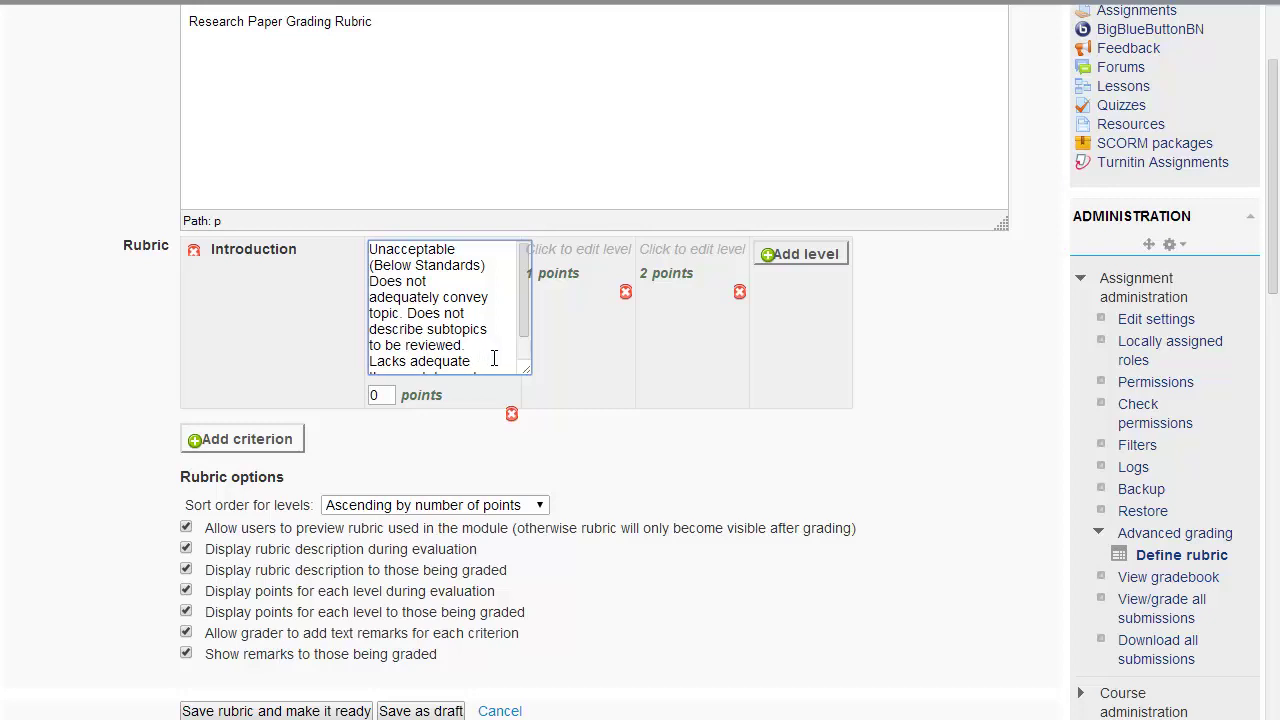
# Fill in the Acceptable (Meets Standards) level with its description, worth 2 points.
pyautogui.click(595, 318)
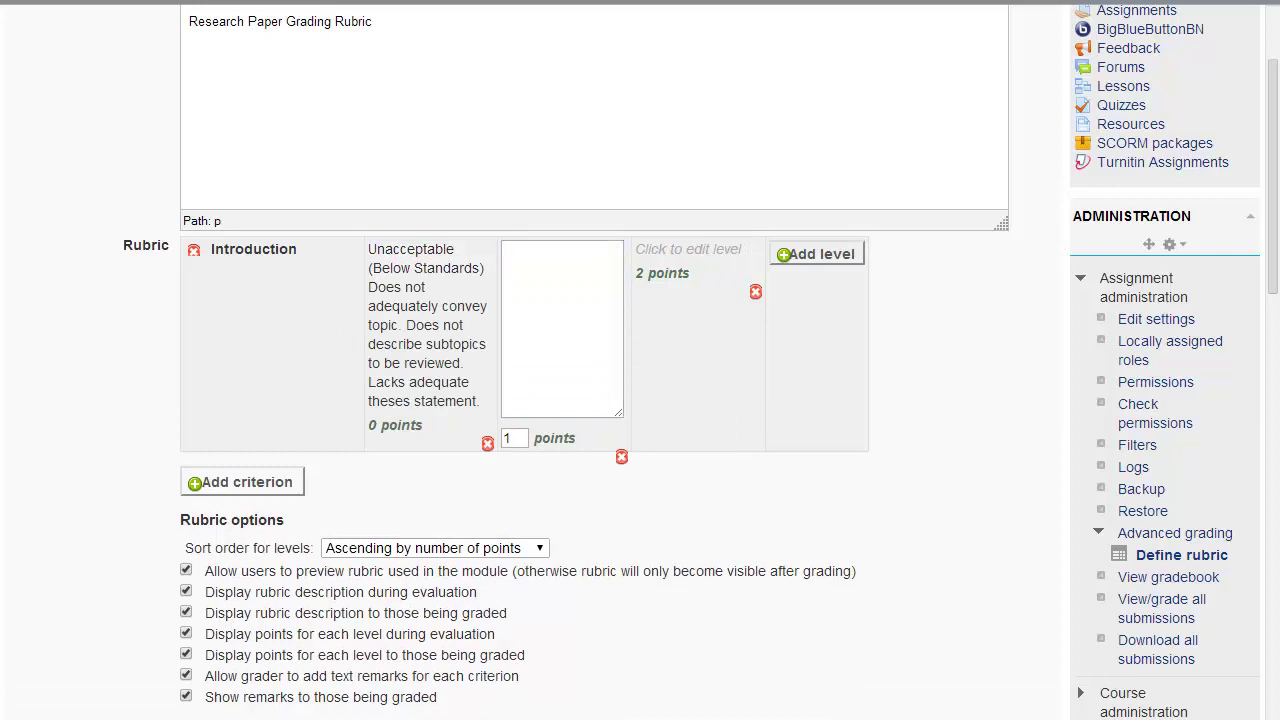
pyautogui.write('Acceptable (Meets Standards)')
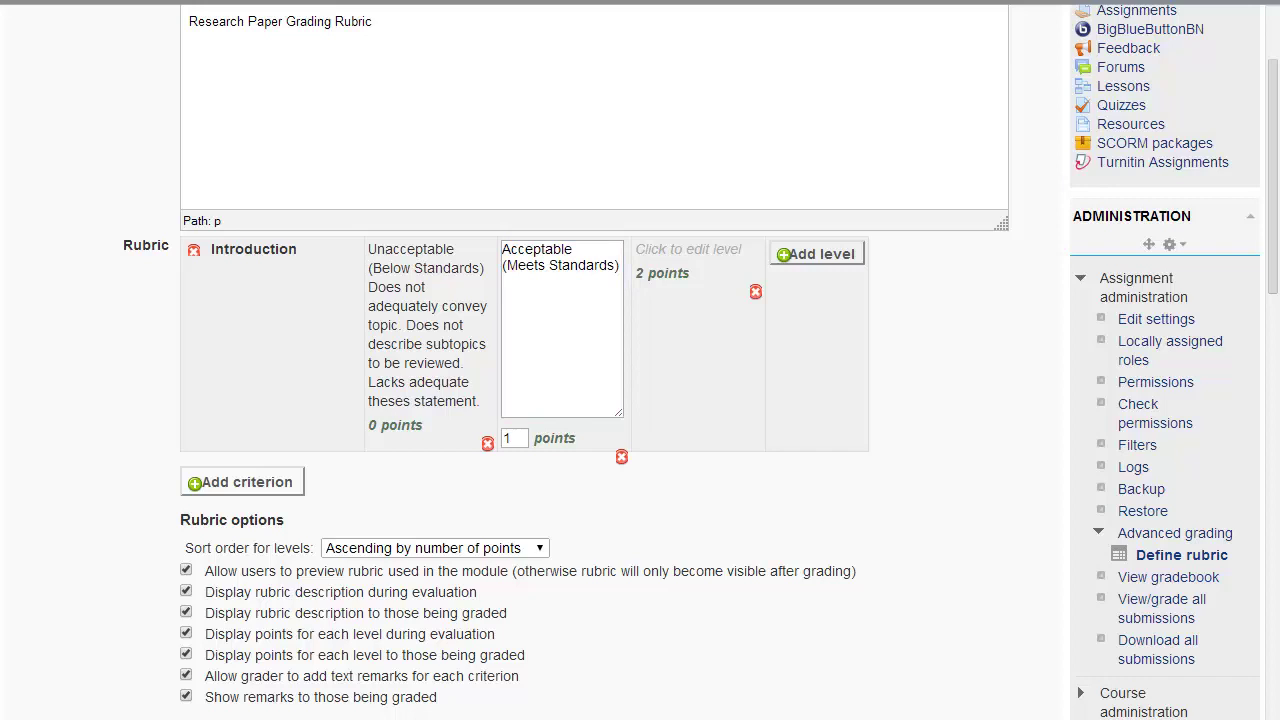
pyautogui.click(551, 334)
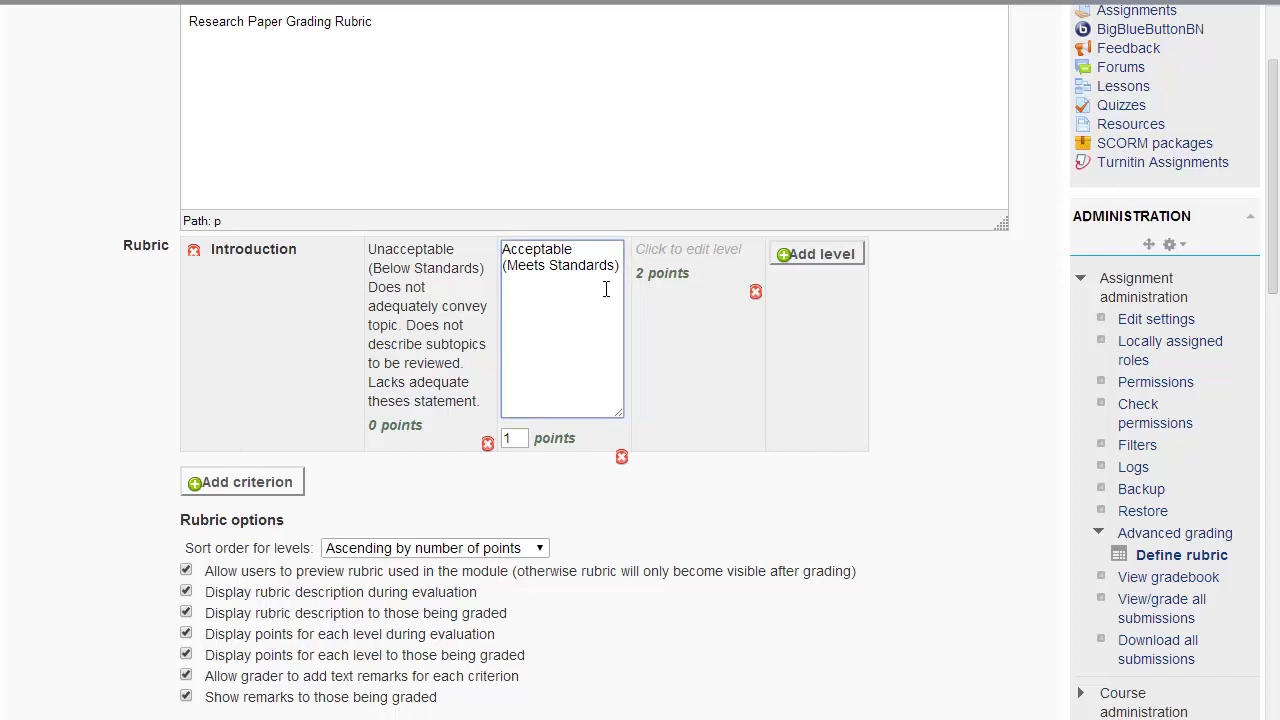
pyautogui.write('Conveys topic, but not key question(s). Describes subtopics to be reviewed. General theses statement.')
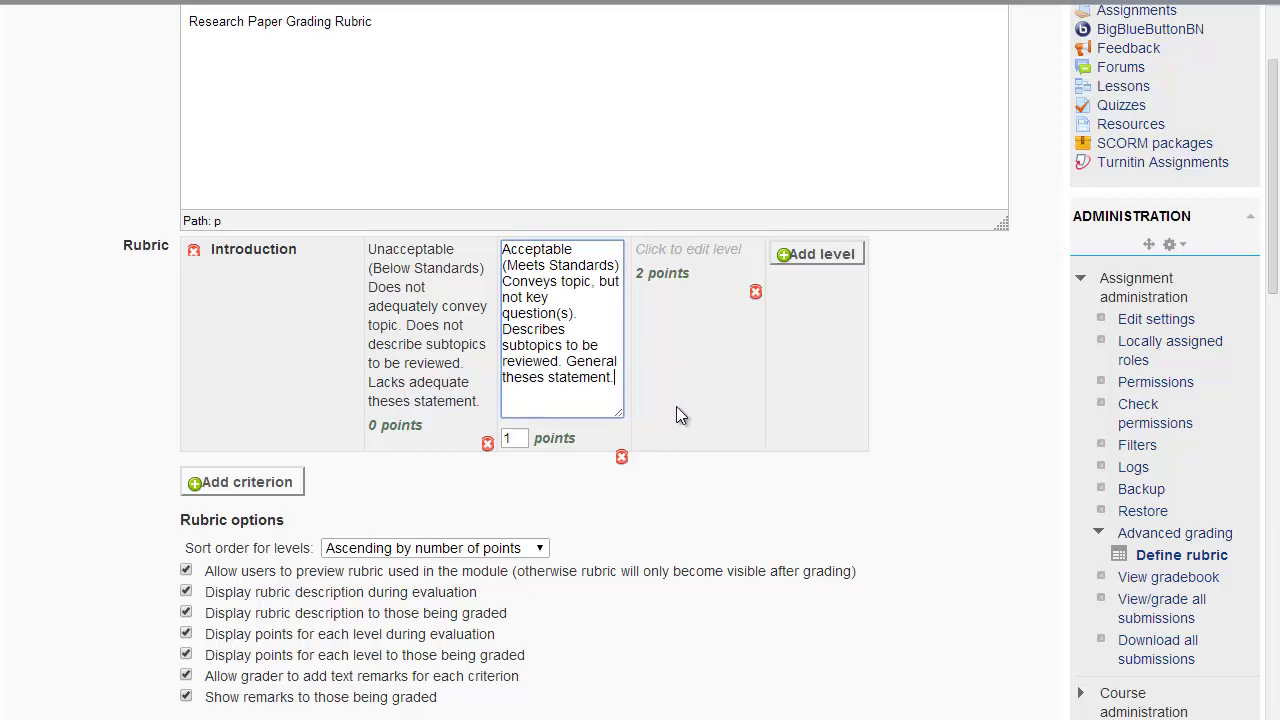
pyautogui.doubleClick(515, 439)
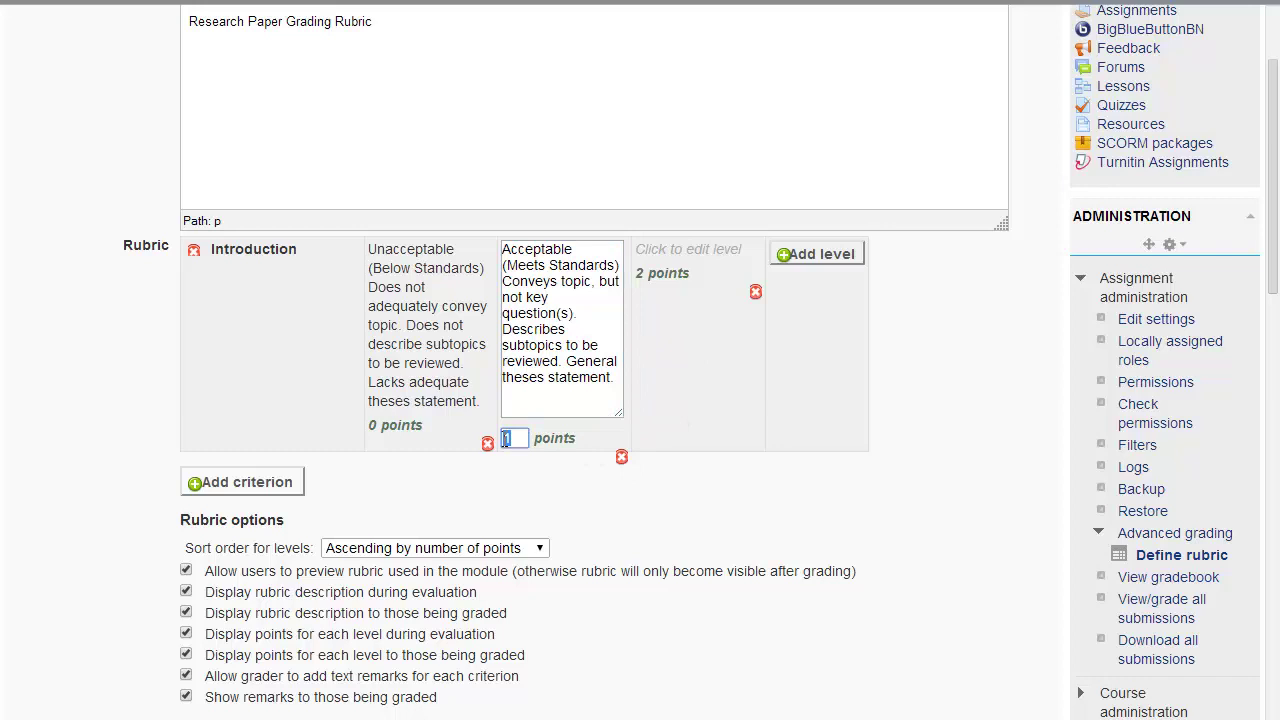
pyautogui.write('2')
# Fill in the Good (Occasionally Exceeds) level with its description, worth 5 points.
pyautogui.click(754, 392)
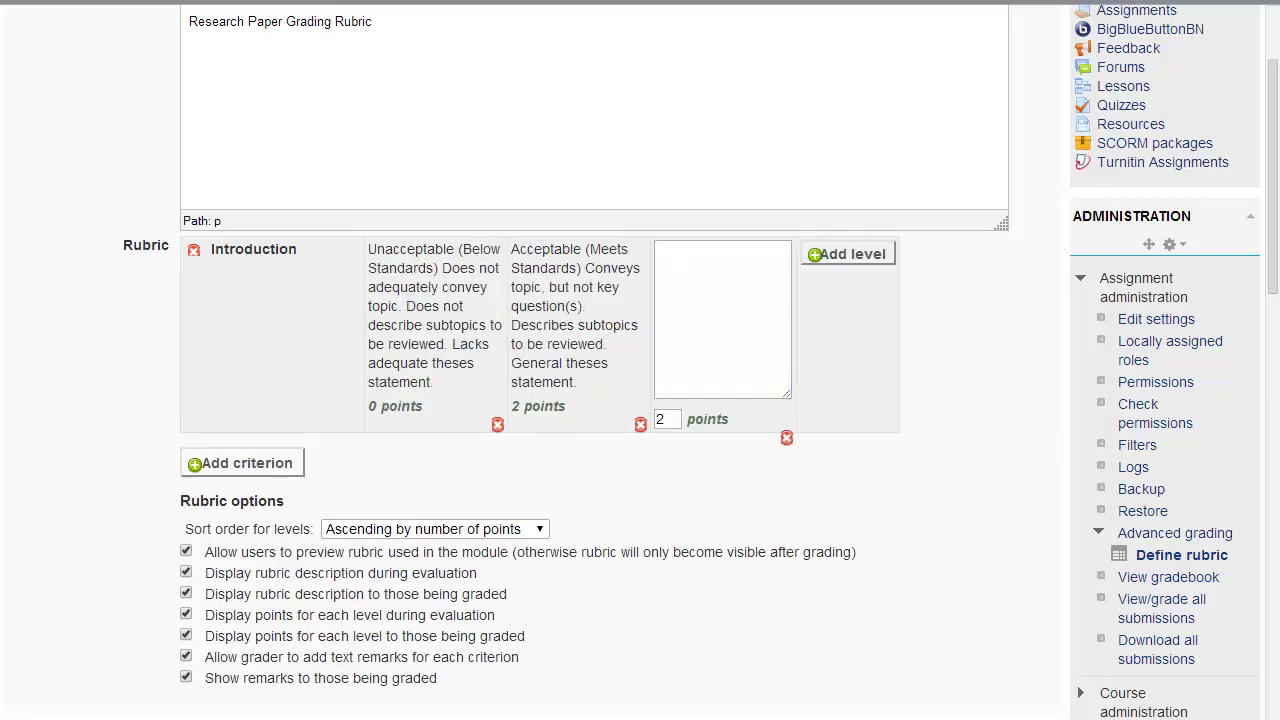
pyautogui.click(726, 274)
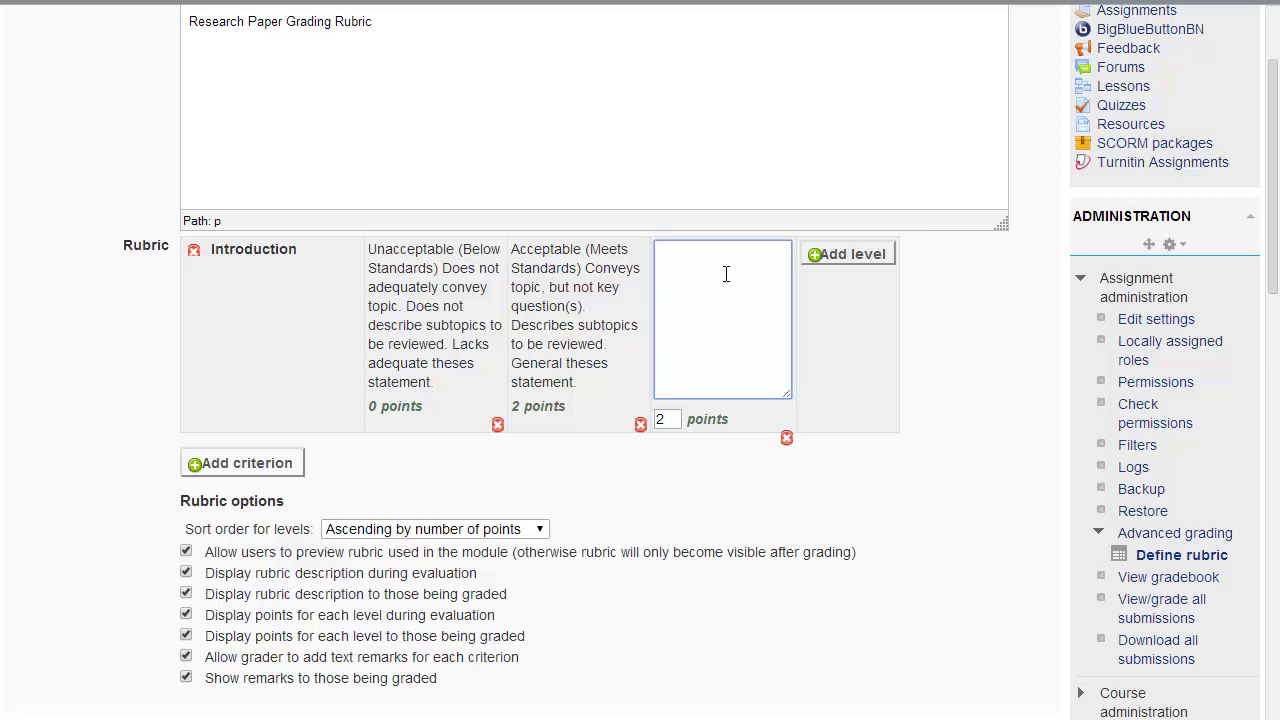
pyautogui.write('Good (Occasionally Exceeds)')
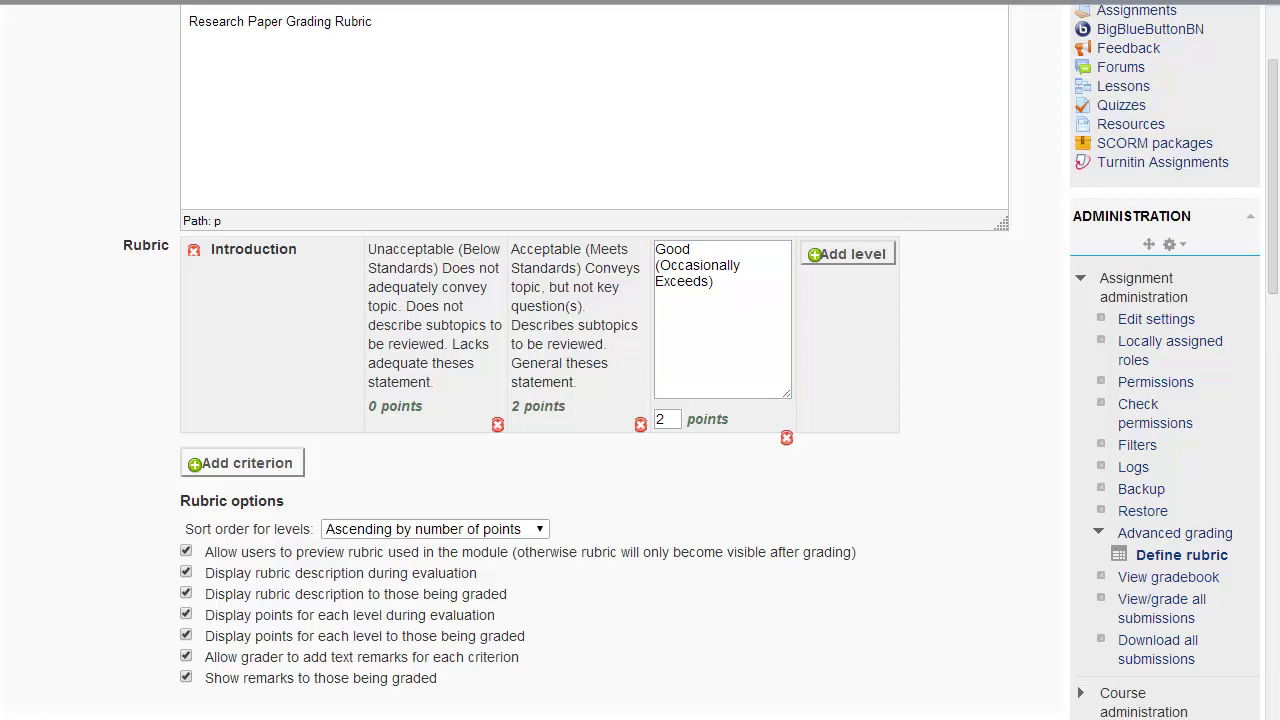
pyautogui.click(709, 311)
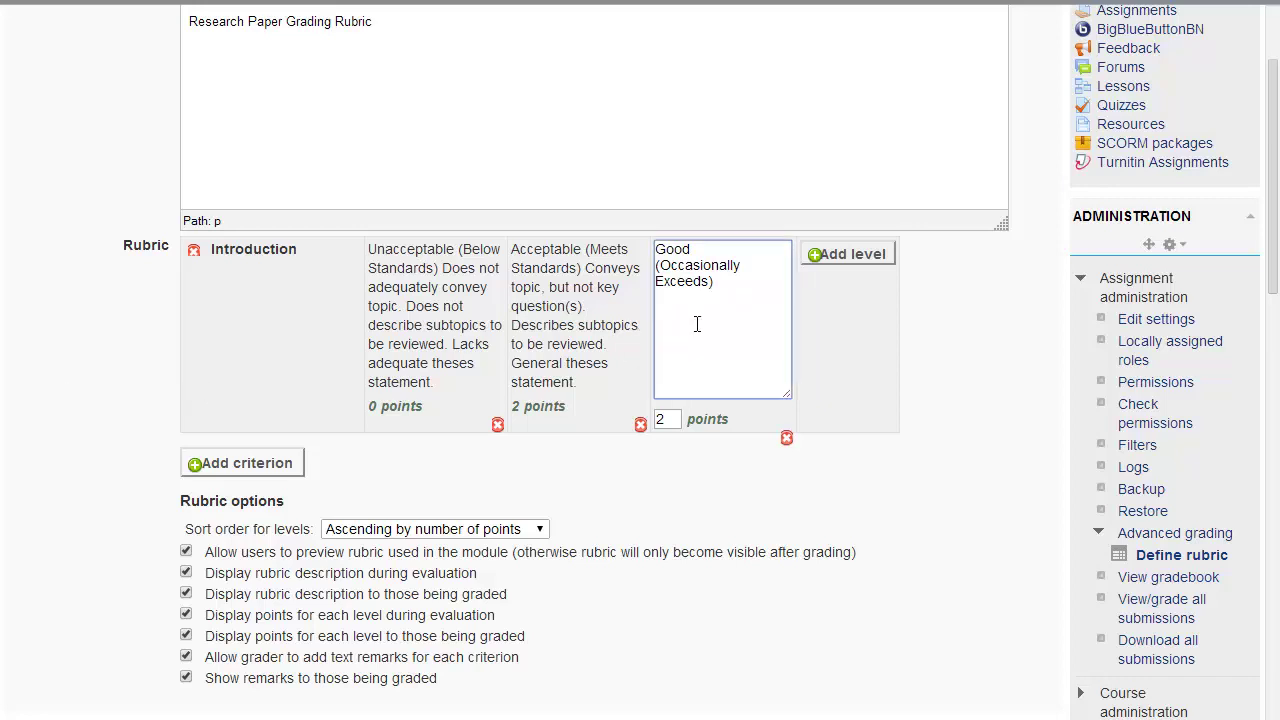
pyautogui.write('Conveys topic and key question(s). Clearly delineates subtopics to be reviewed. General thesis statement')
pyautogui.doubleClick(664, 419)
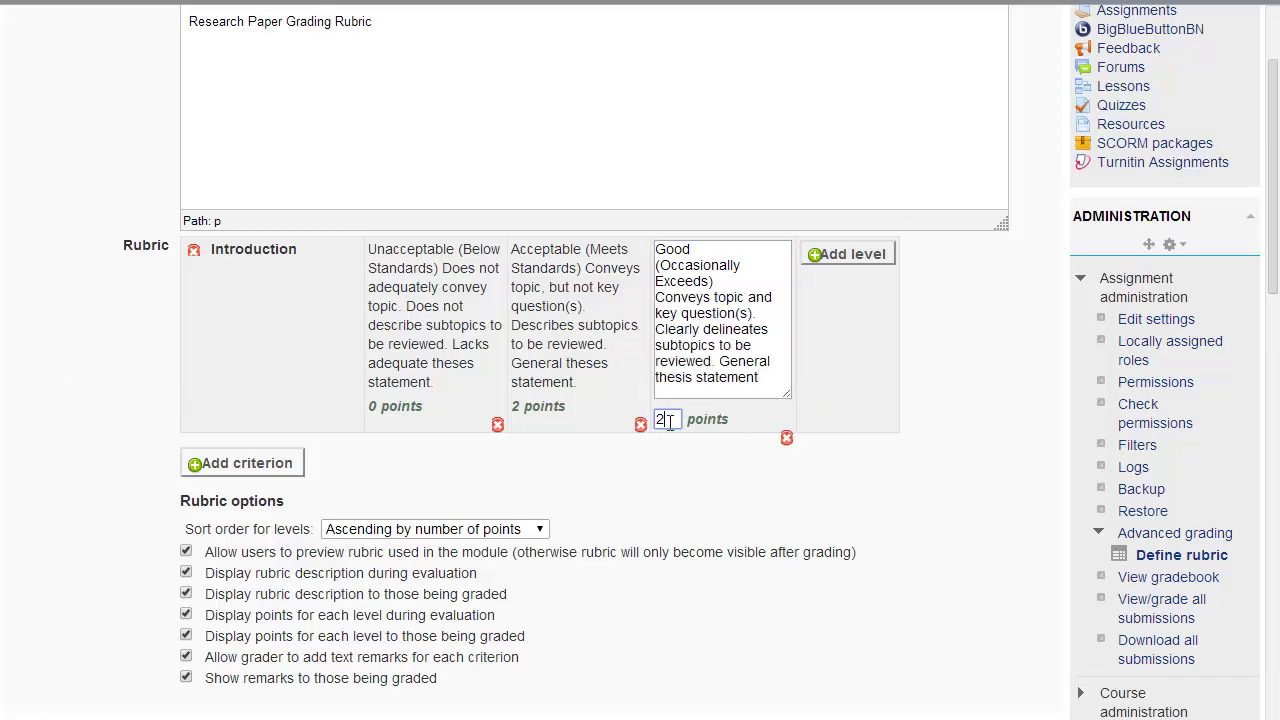
pyautogui.write('5')
pyautogui.click(833, 365)
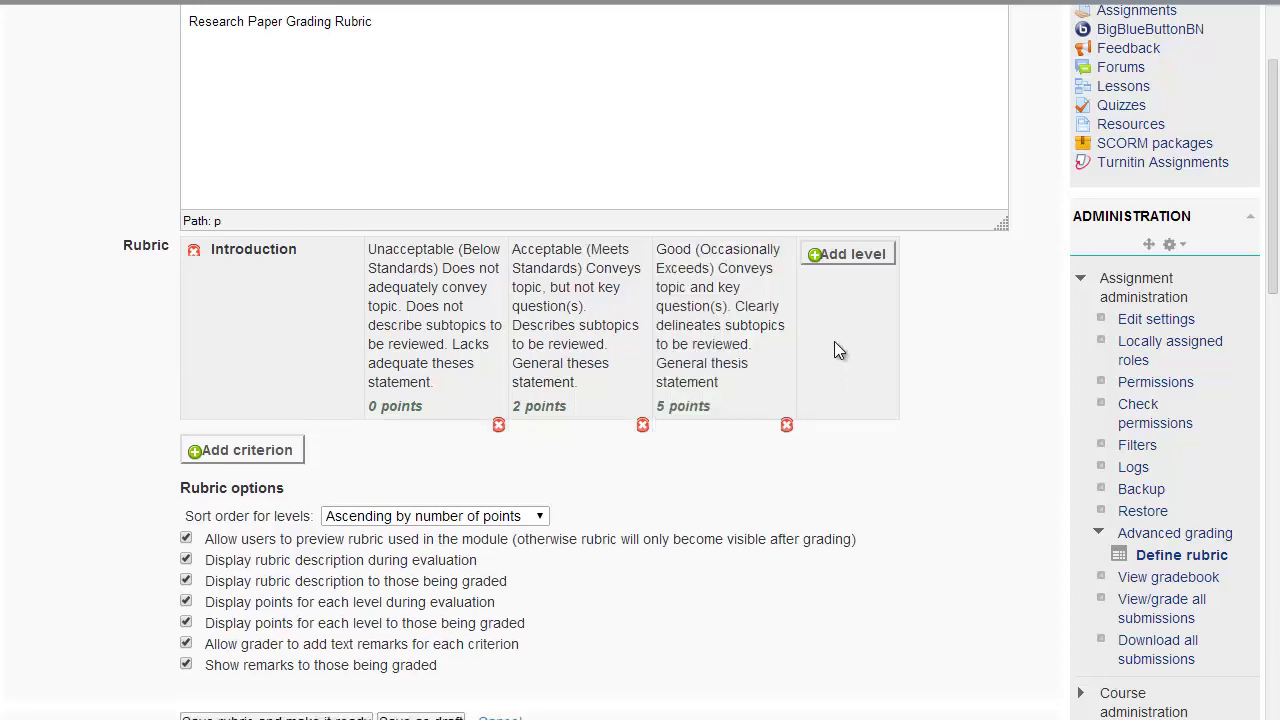
# Add an Excellent (Exceeds Standards) level with its description, worth 8 points.
pyautogui.click(837, 257)
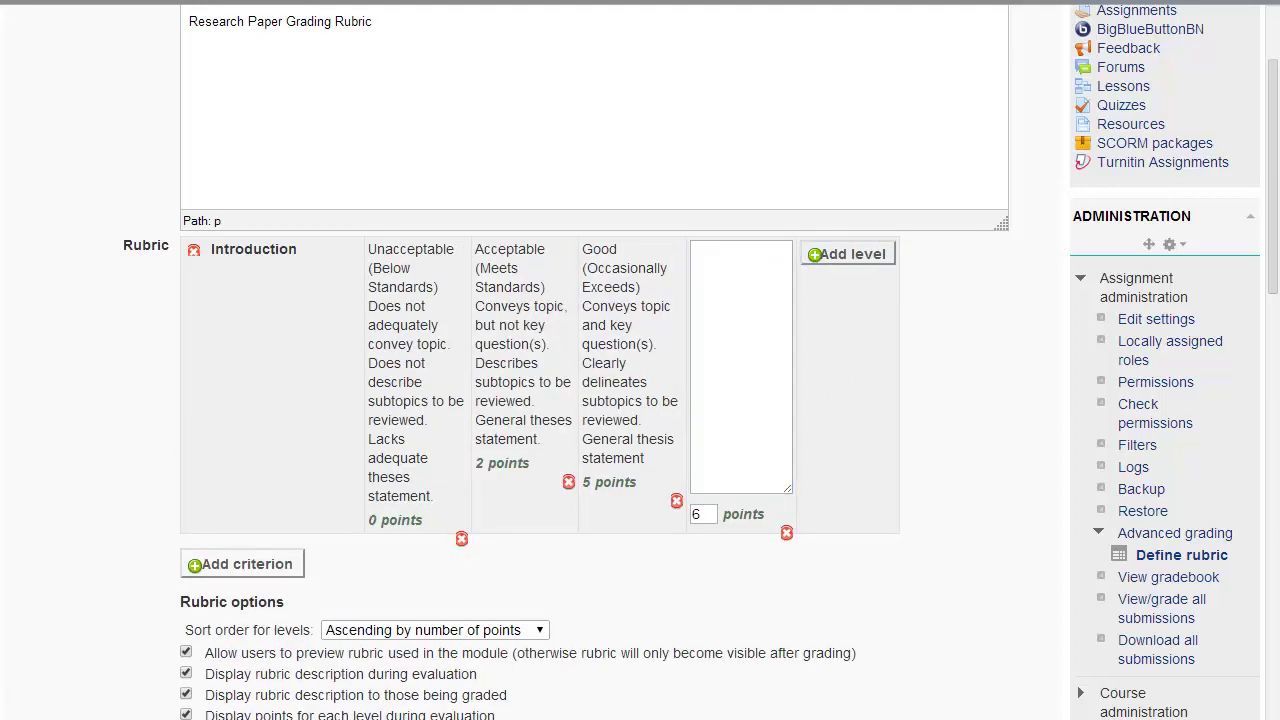
pyautogui.write('Excellent (Exceeds Standards)')
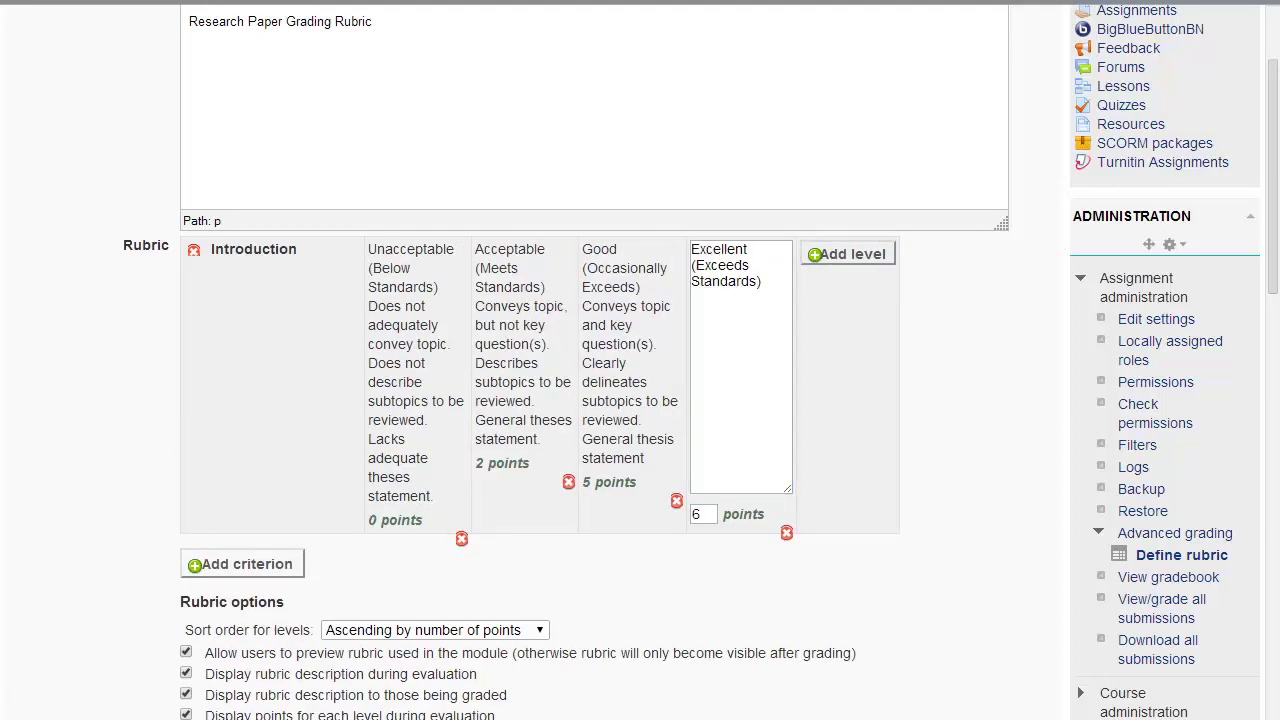
pyautogui.click(750, 340)
pyautogui.write("Strong introduction of topic's key question(s), terms. Clearly delineates subtopics to be reviewed. Specific thesis statement")
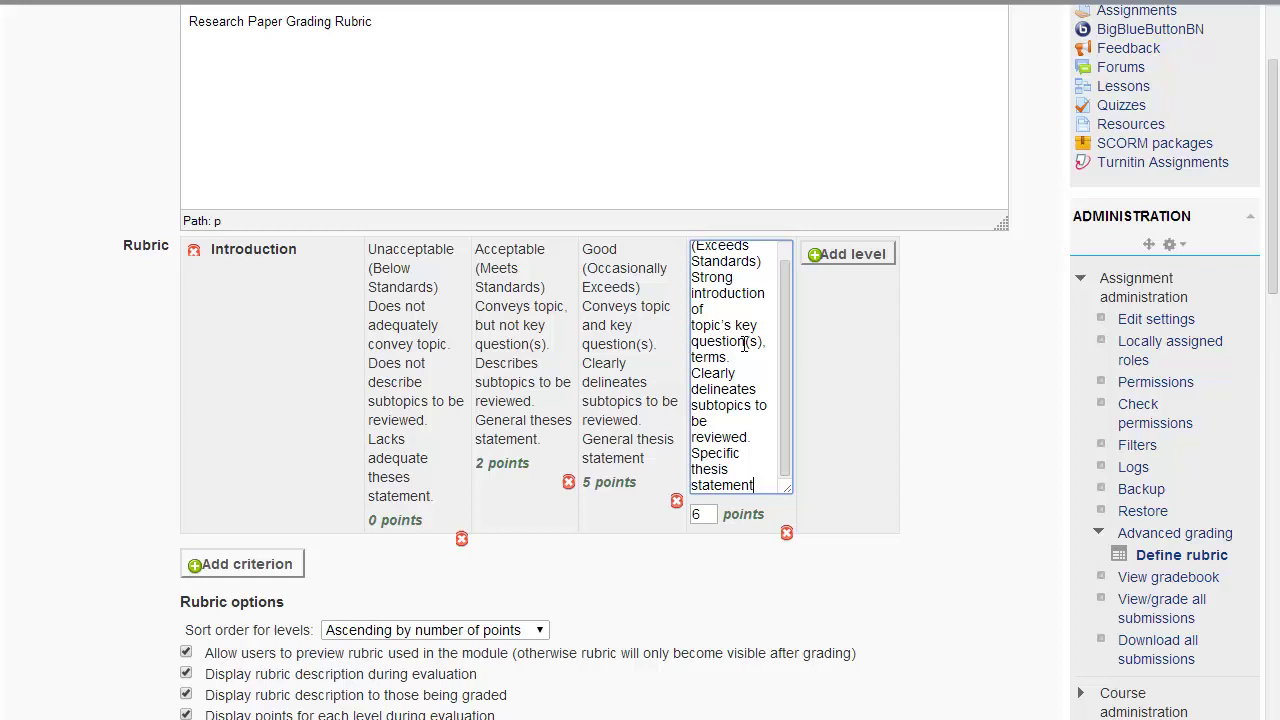
pyautogui.click(857, 443)
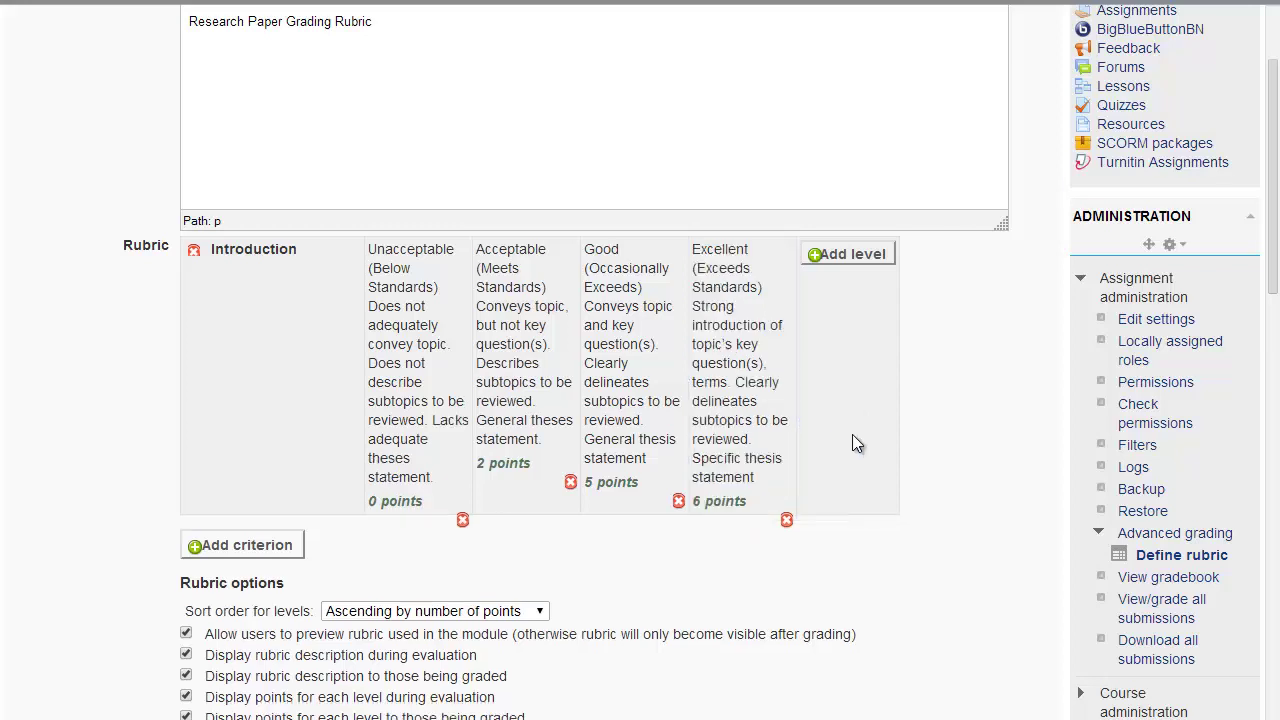
pyautogui.click(733, 502)
pyautogui.write('8')
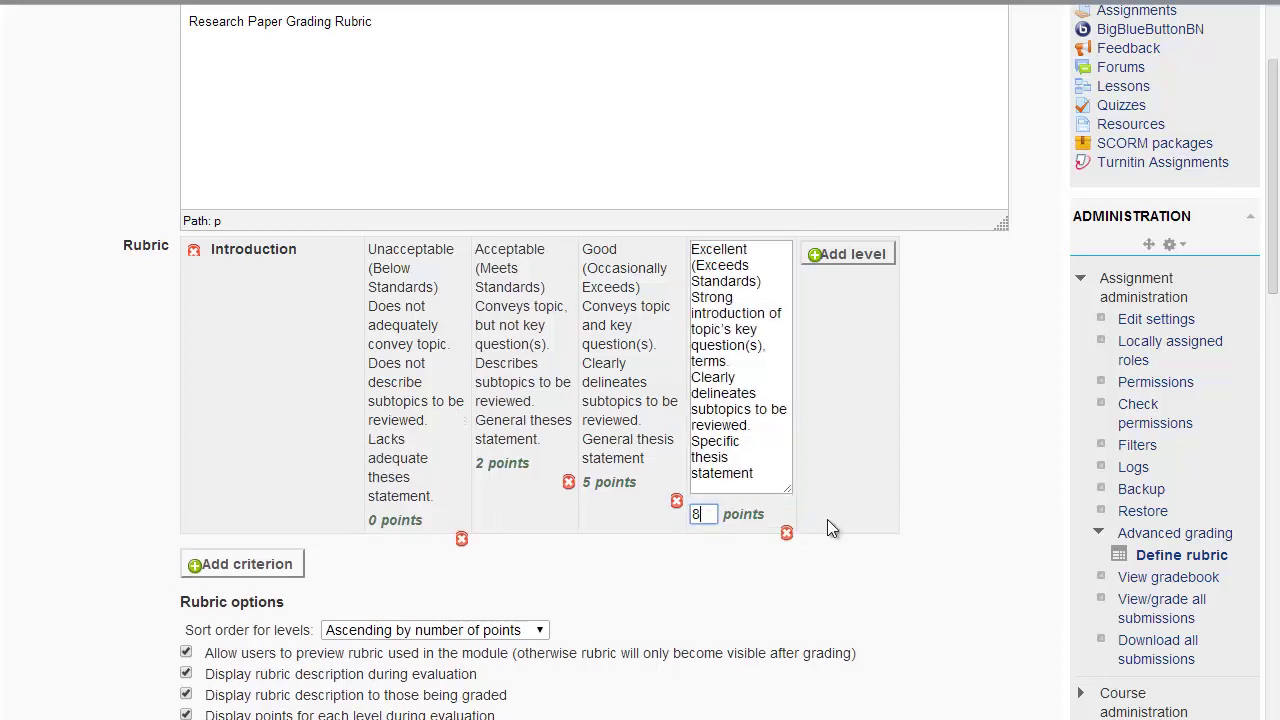
pyautogui.click(827, 519)
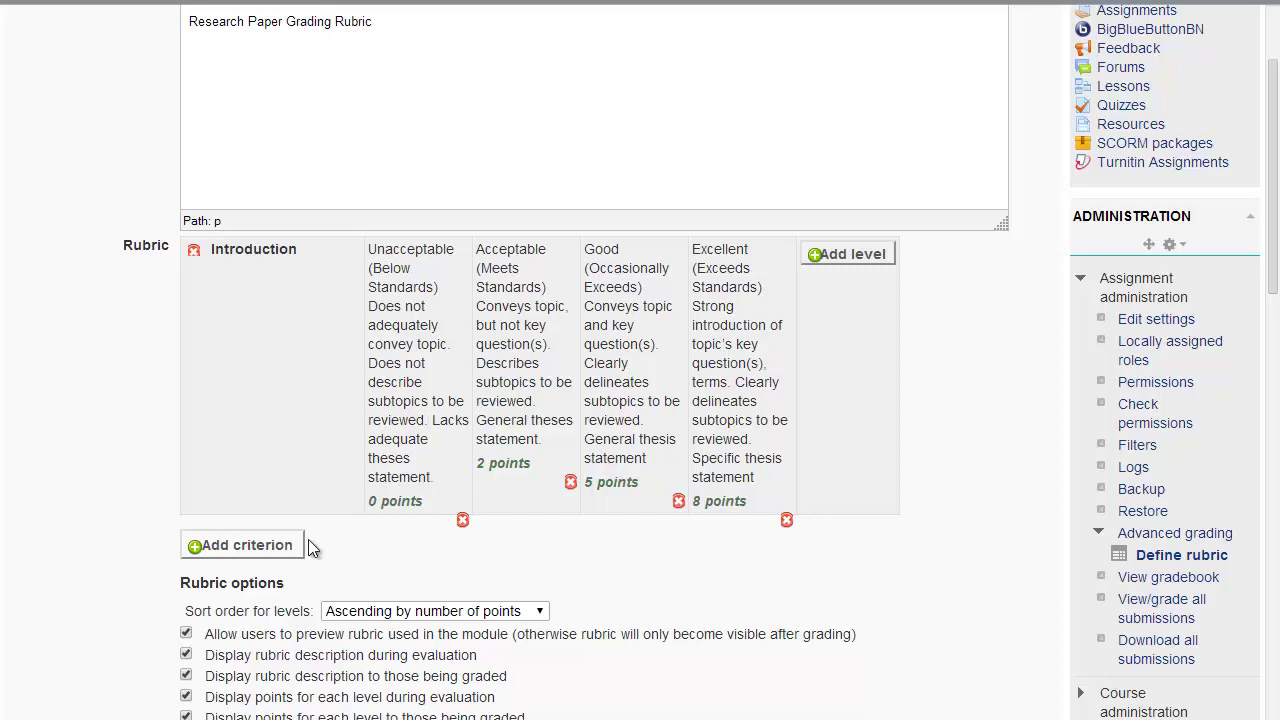
# Add a 'Support' criterion and paste the description for its first level.
pyautogui.click(265, 556)
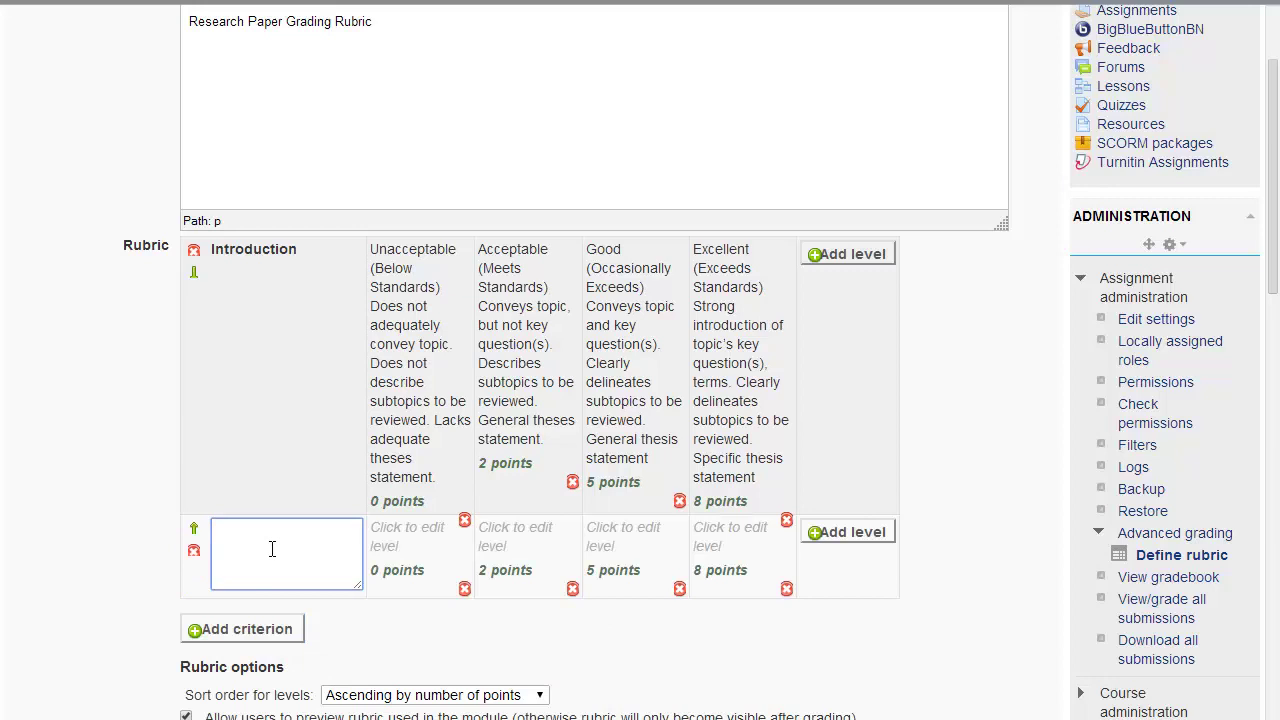
pyautogui.write('Support')
pyautogui.click(412, 530)
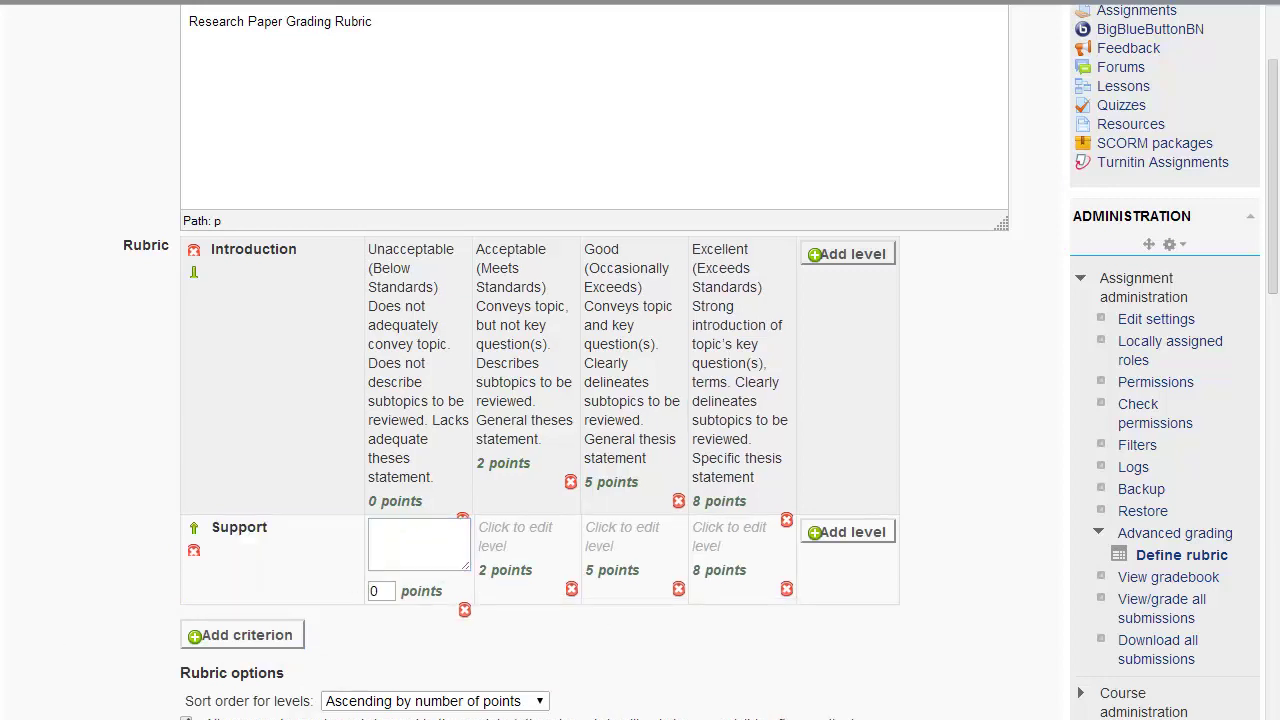
pyautogui.click(395, 541)
pyautogui.hotkey('ctrl', 'v')
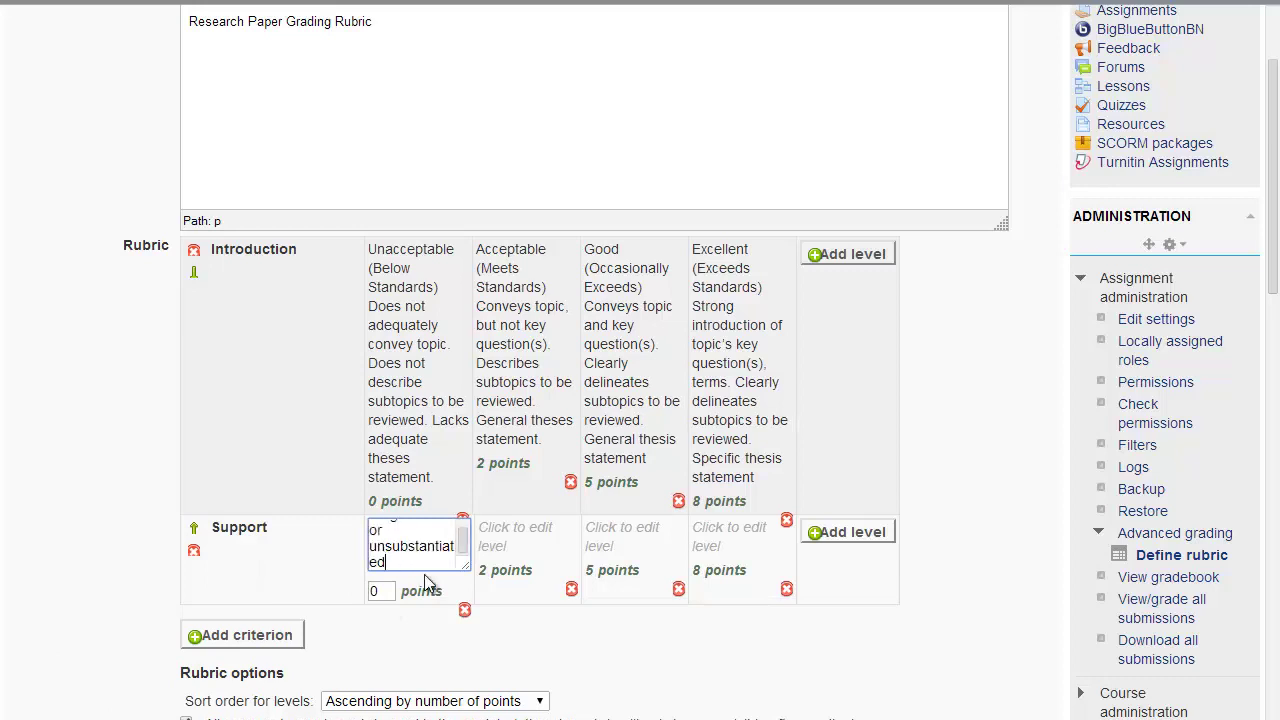
pyautogui.moveTo(467, 567); pyautogui.dragTo(510, 686)
pyautogui.click(550, 543)
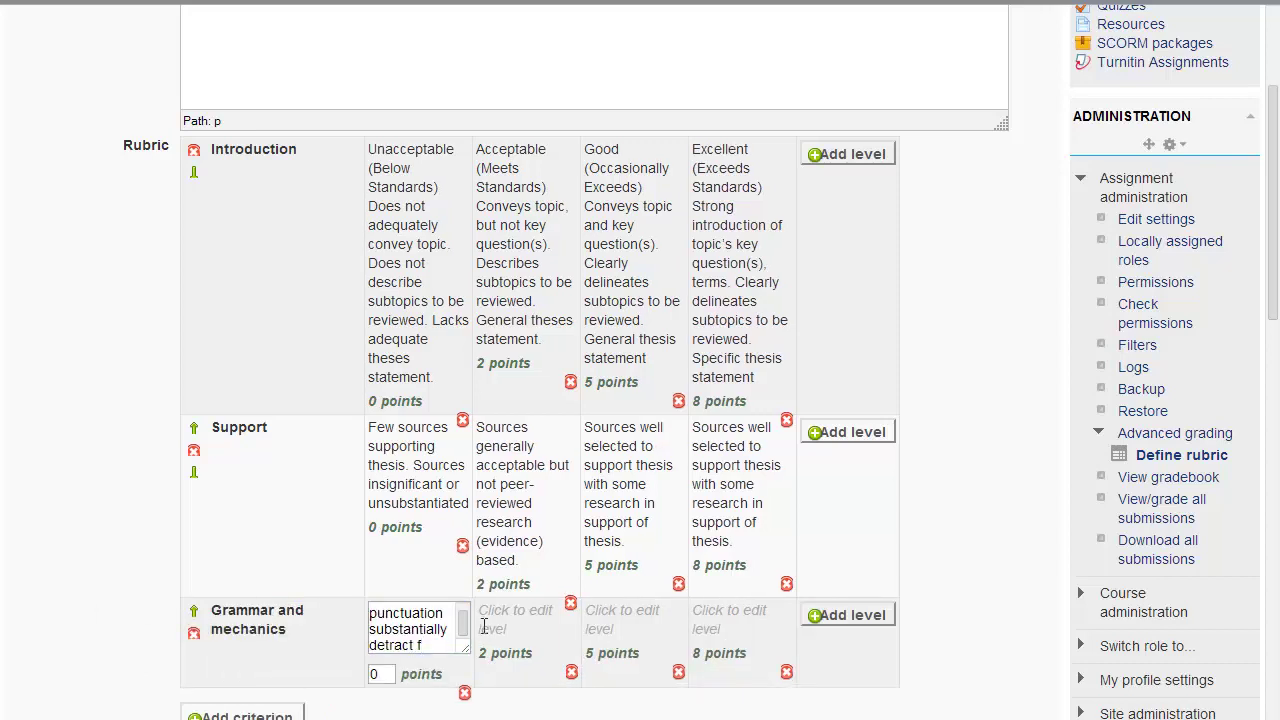
# Paste descriptions into the Grammar and mechanics levels worth 2, 5 and 8 points.
pyautogui.click(520, 627)
pyautogui.hotkey('ctrl', 'v')
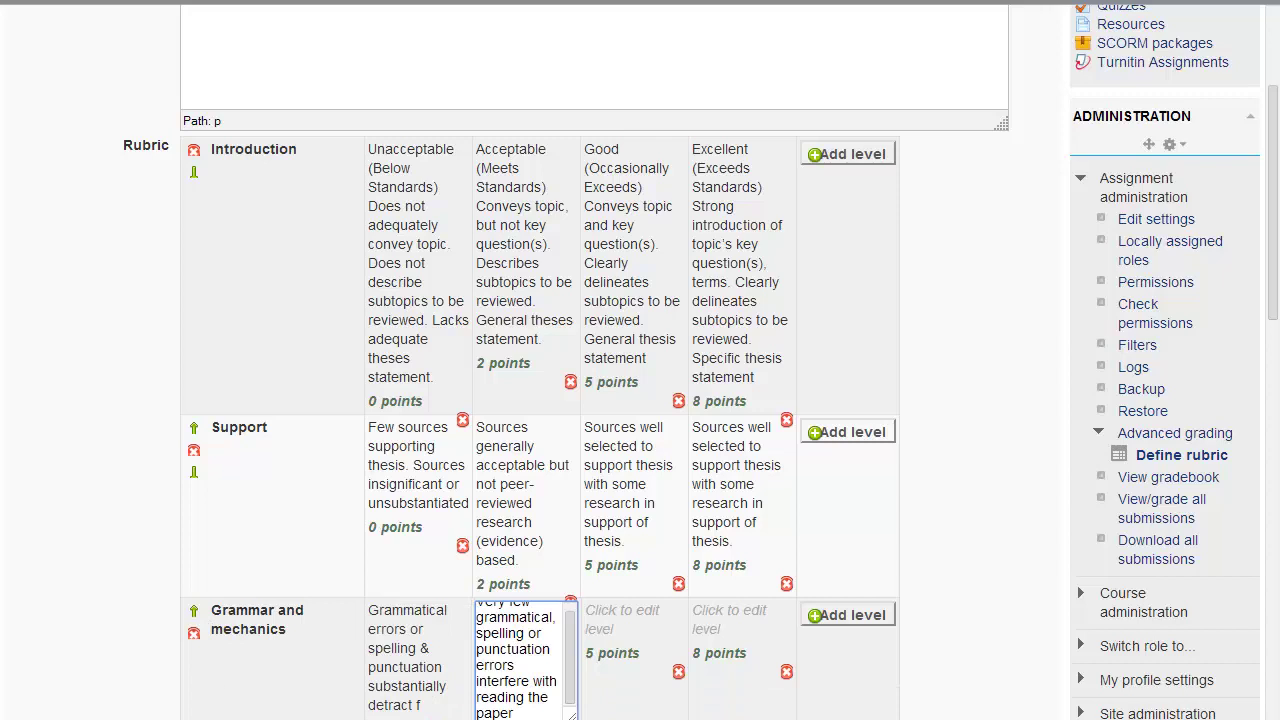
pyautogui.click(631, 670)
pyautogui.write('Grammatical errors or spelling & punctuation are rare and do not detract')
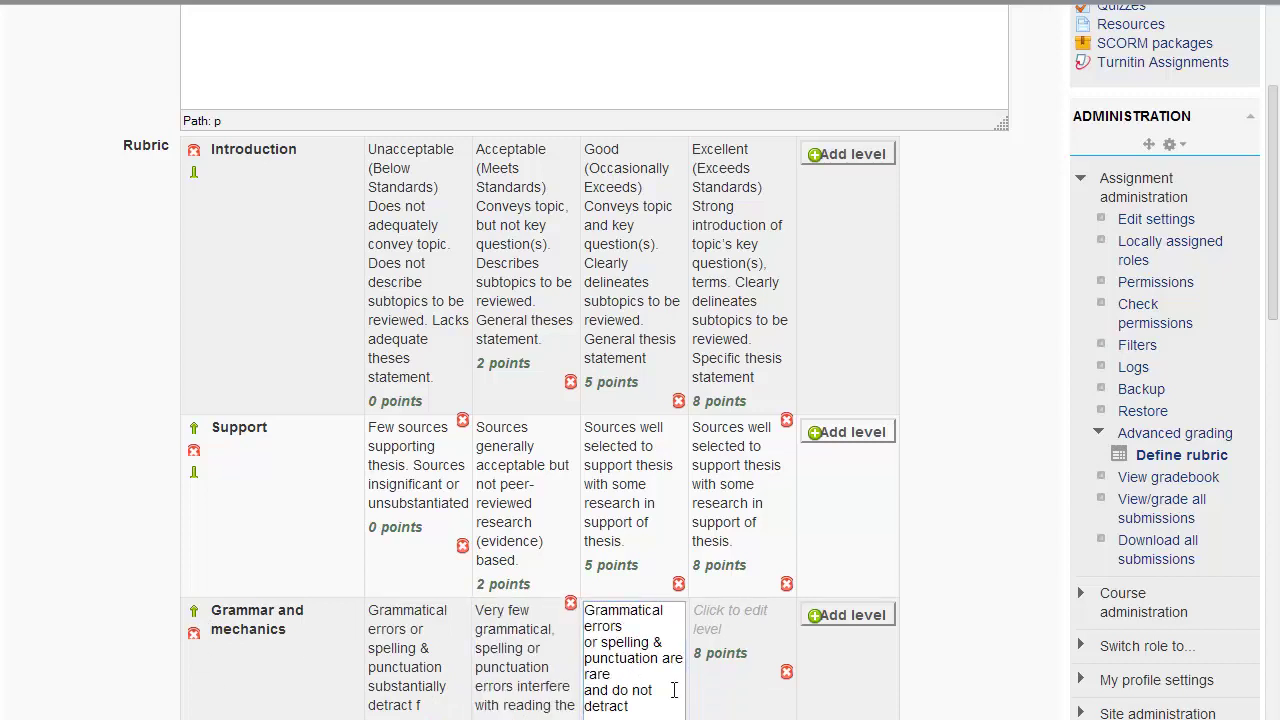
pyautogui.click(729, 625)
pyautogui.write('The paper is free of grammatical errors and spelling & punctuation.')
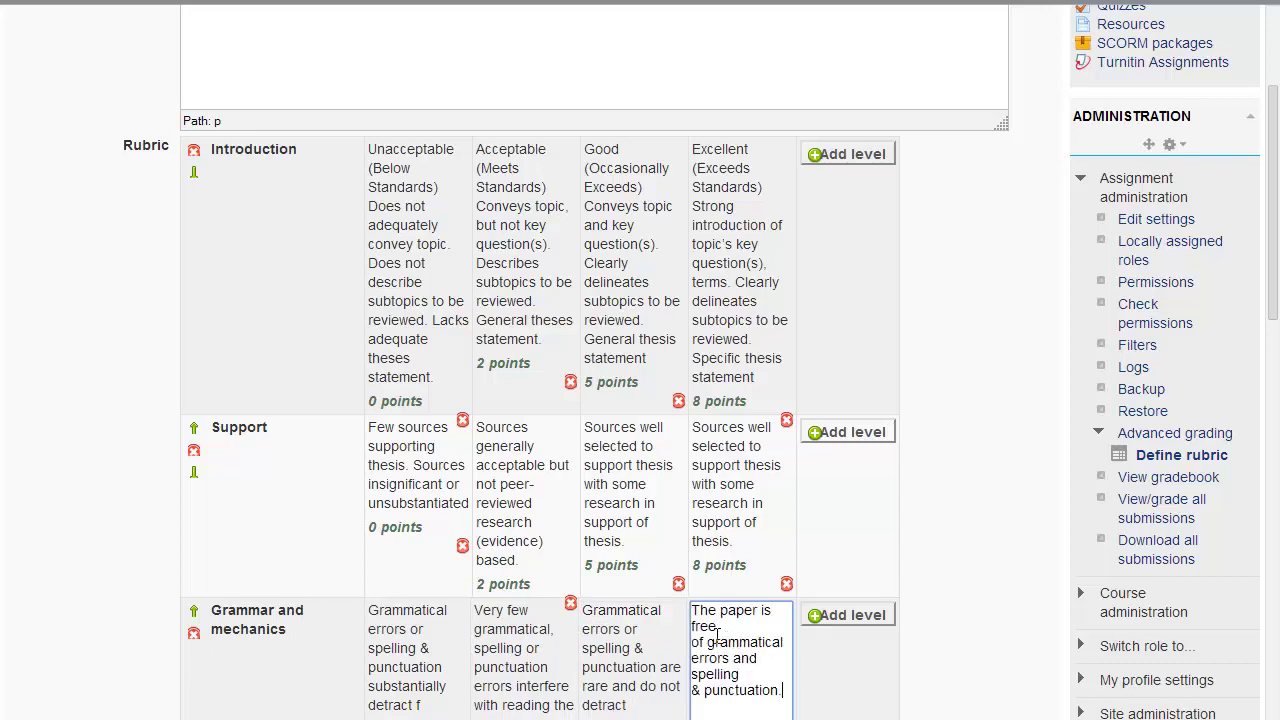
pyautogui.click(100, 653)
pyautogui.scroll(-1, 100, 653)
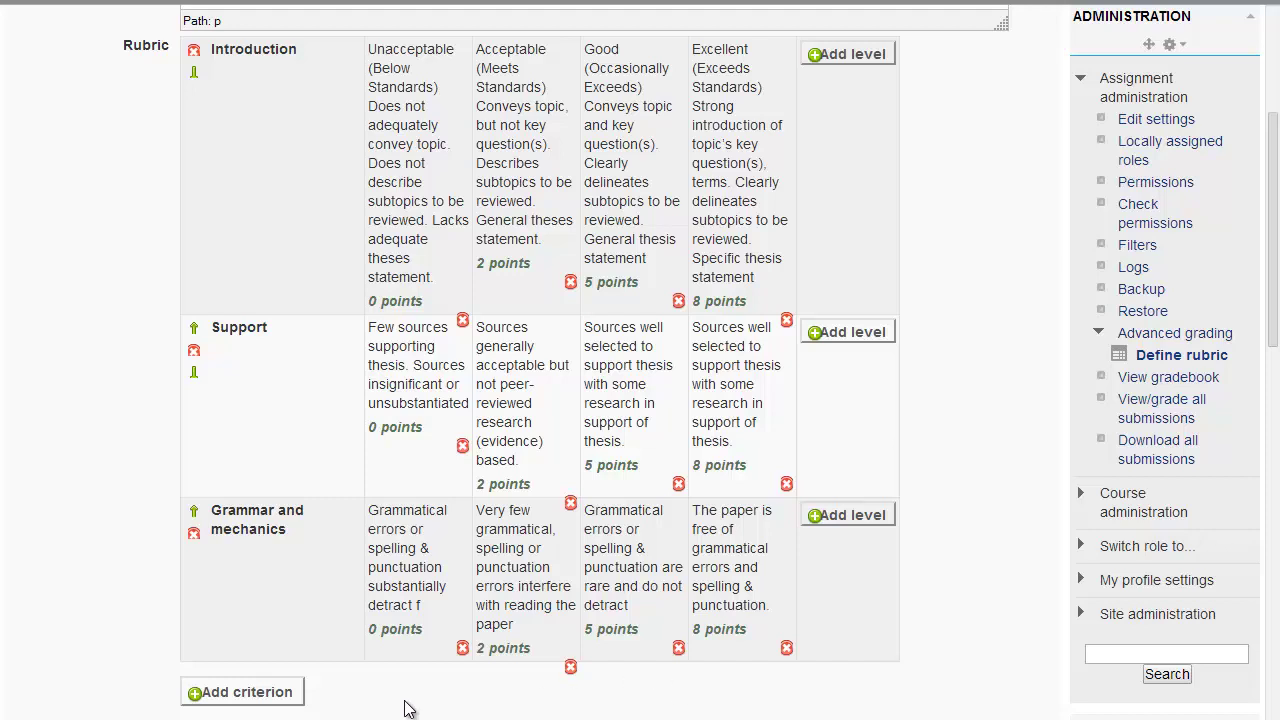
# Add the Demonstration of learned concepts criterion and set its Poor level to 1 point.
pyautogui.click(275, 696)
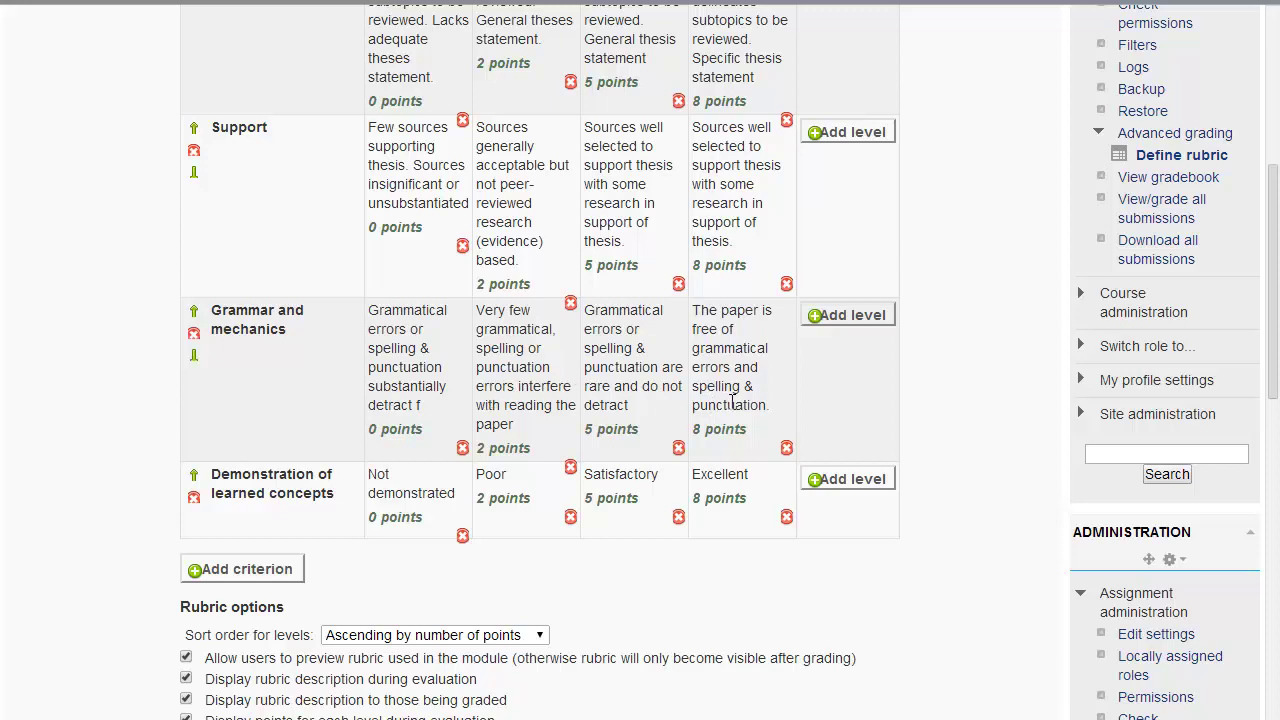
pyautogui.moveTo(764, 406); pyautogui.dragTo(678, 318)
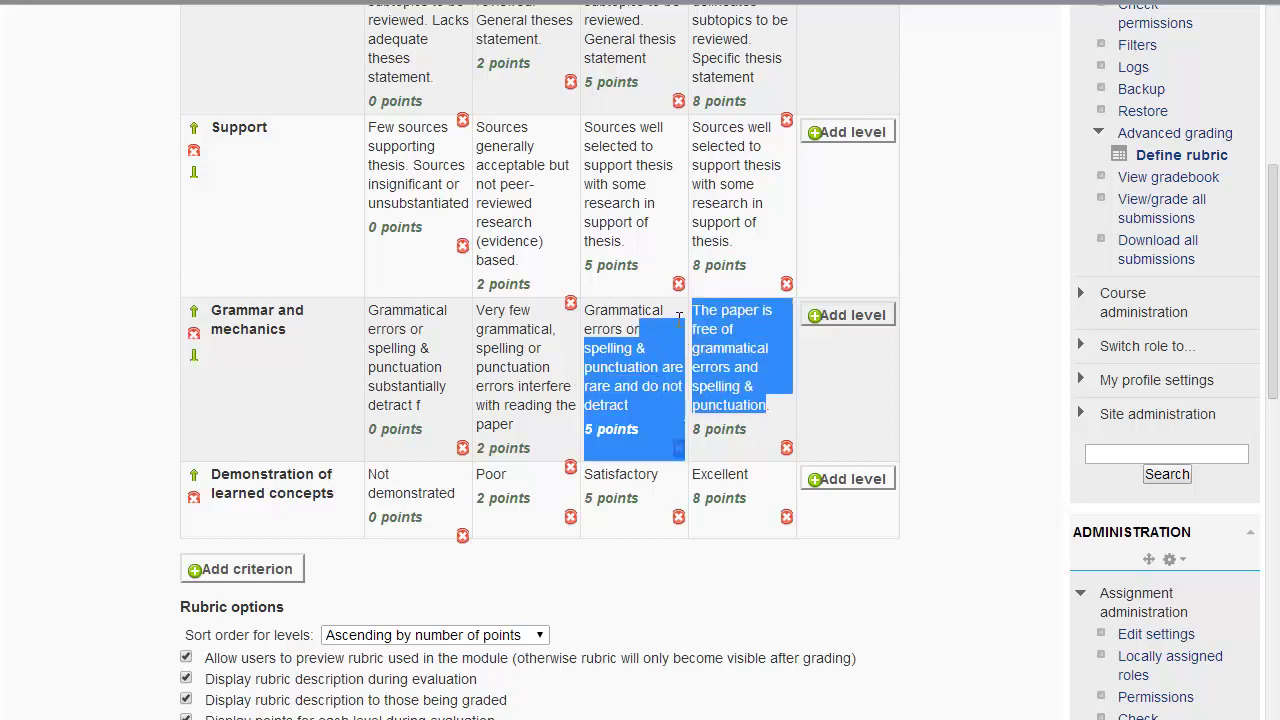
pyautogui.click(490, 358)
pyautogui.click(426, 394)
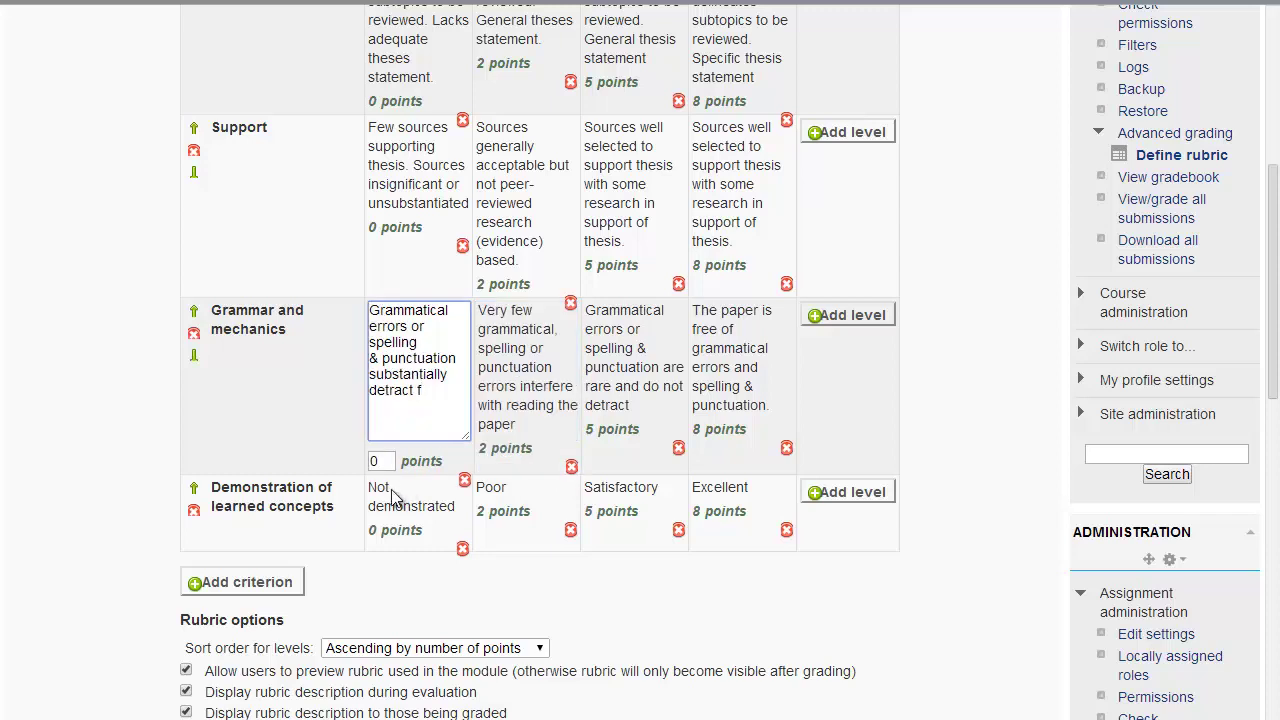
pyautogui.click(255, 522)
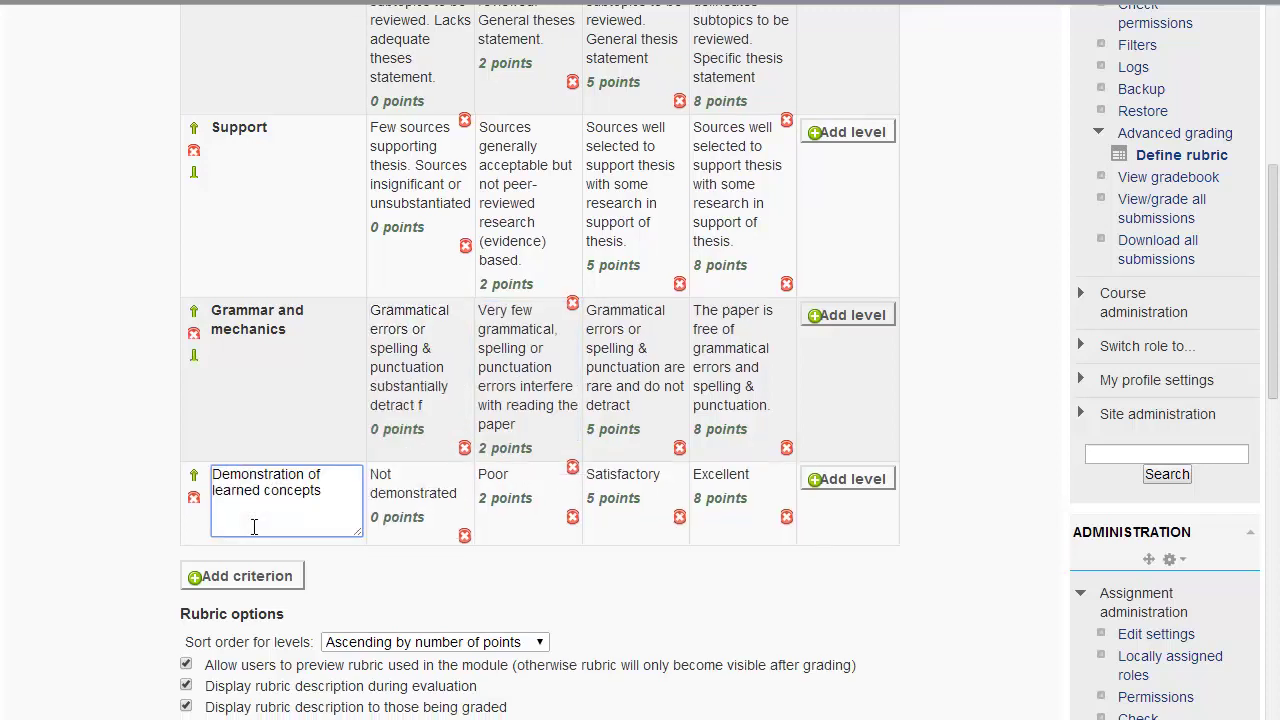
pyautogui.click(193, 534)
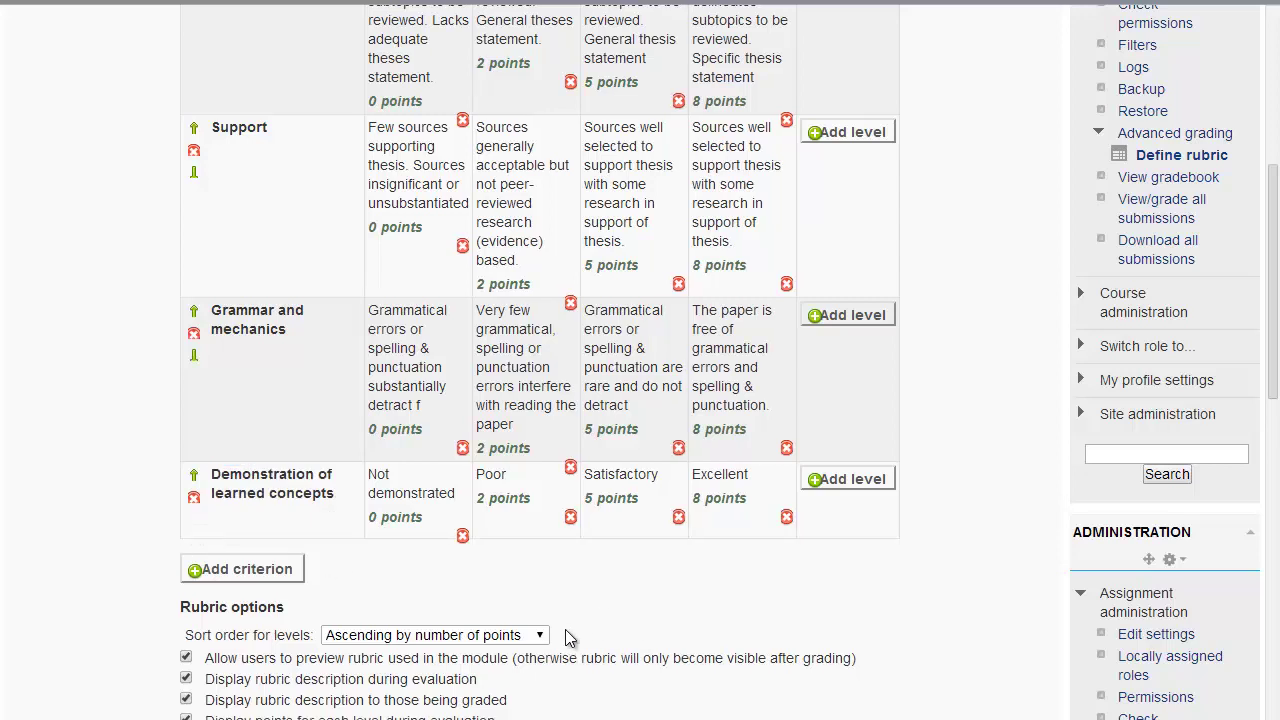
pyautogui.click(507, 505)
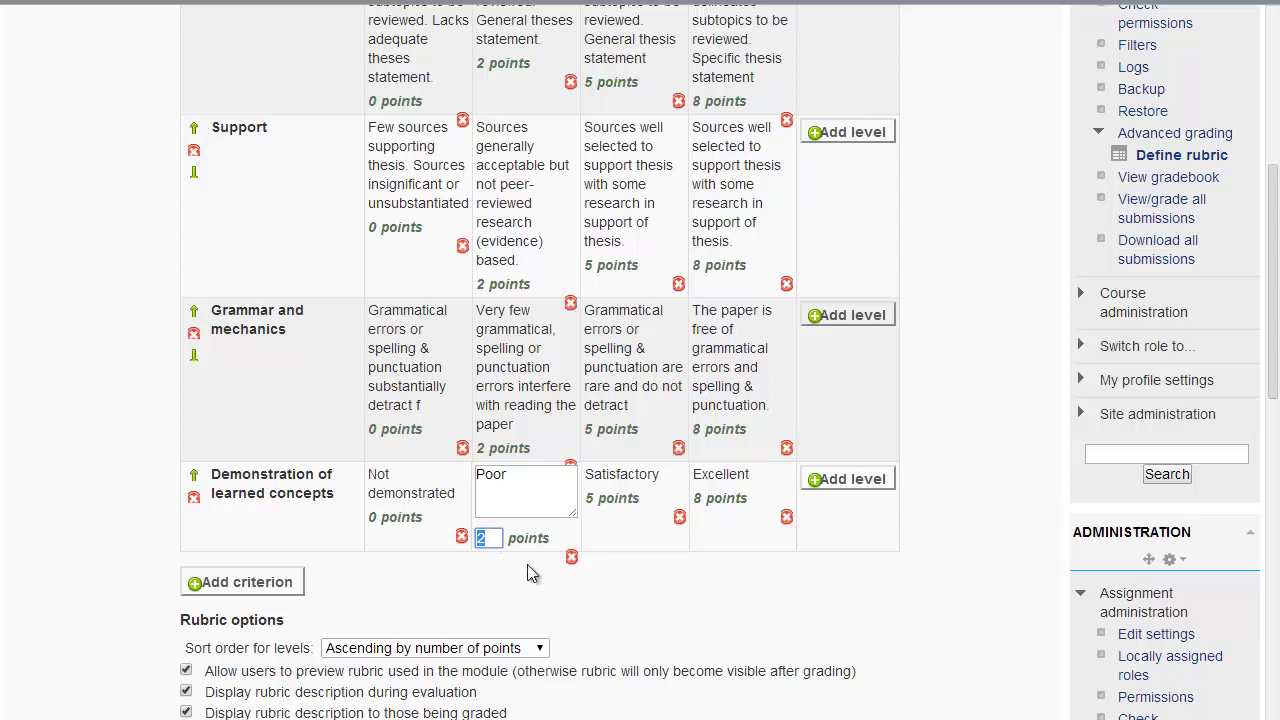
pyautogui.write('1')
pyautogui.click(627, 511)
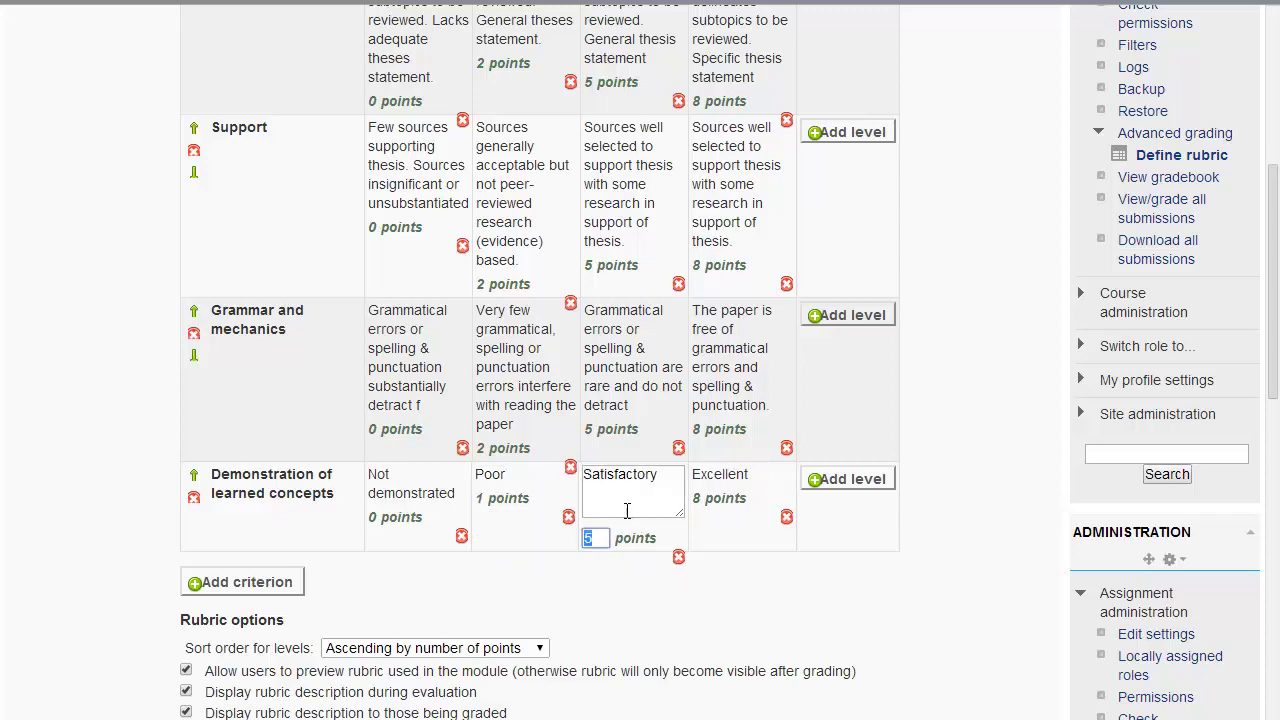
# Finish the Demonstration points at 1, 2 and 3, then view the Research Paper 1 page.
pyautogui.click(634, 567)
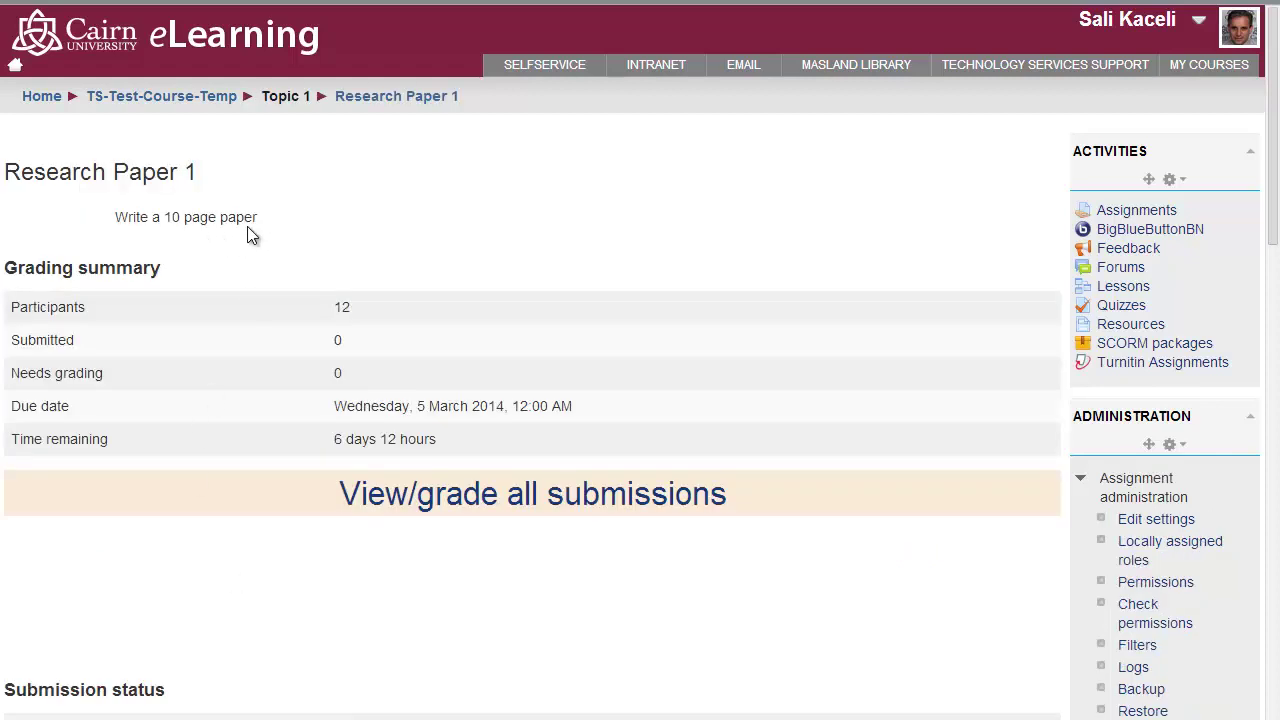
pyautogui.moveTo(262, 218); pyautogui.dragTo(100, 214)
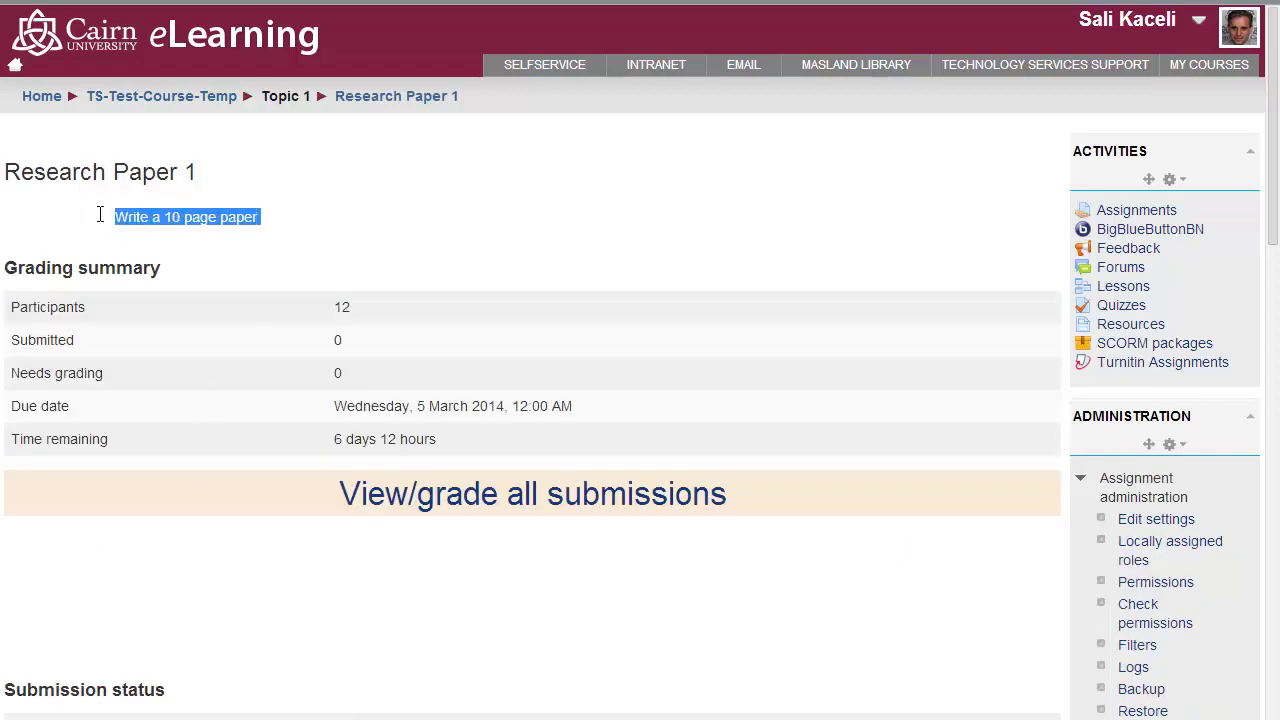
pyautogui.click(281, 231)
pyautogui.tripleClick(281, 231)
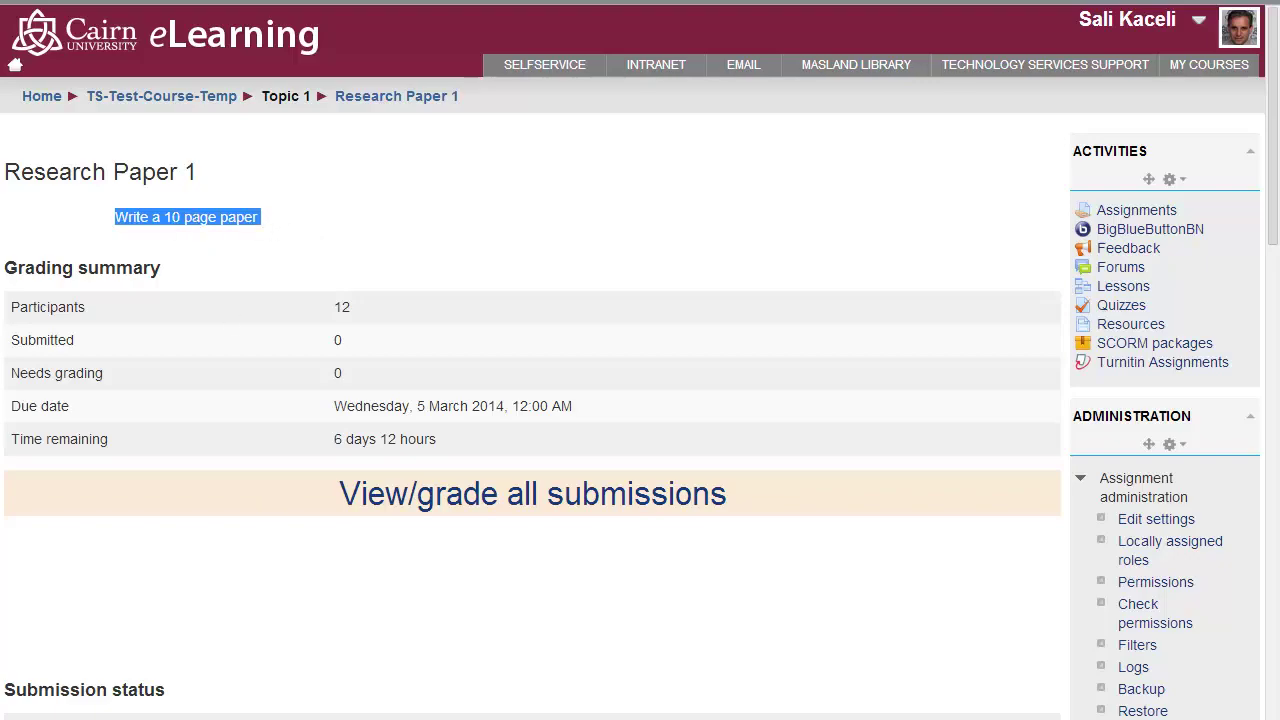
pyautogui.scroll(-10, 406, 714)
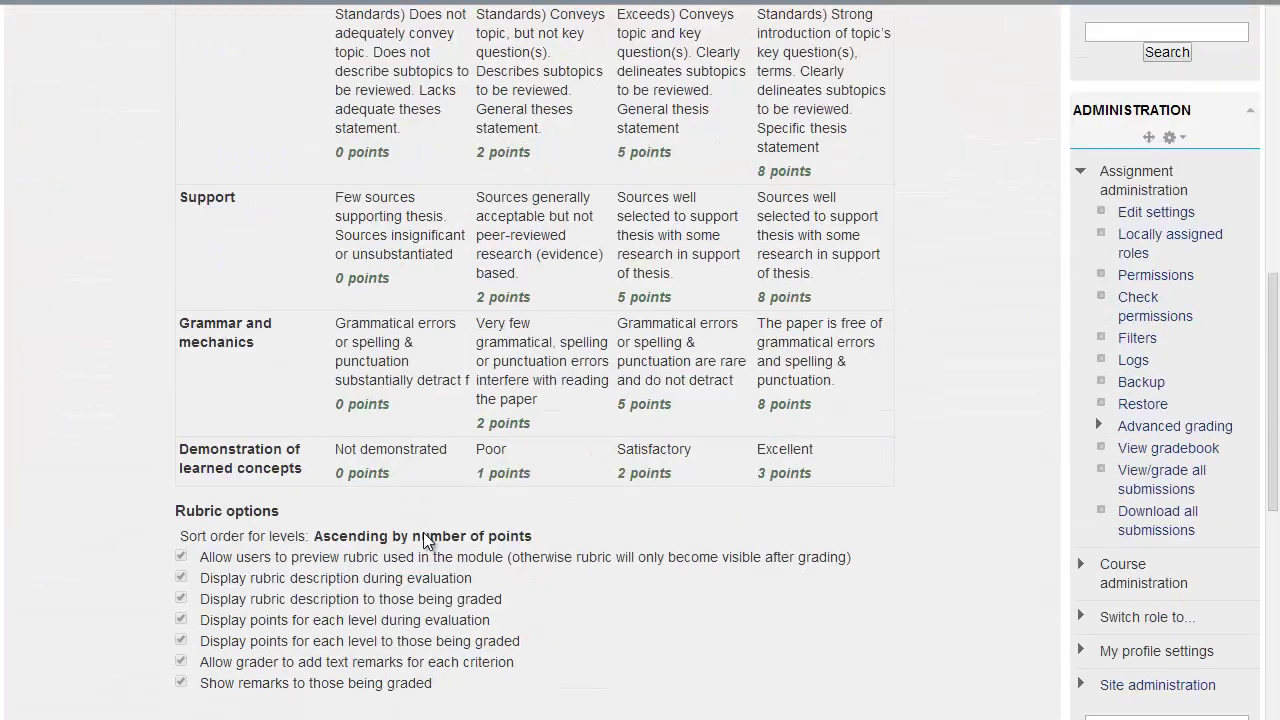
pyautogui.scroll(10, 422, 530)
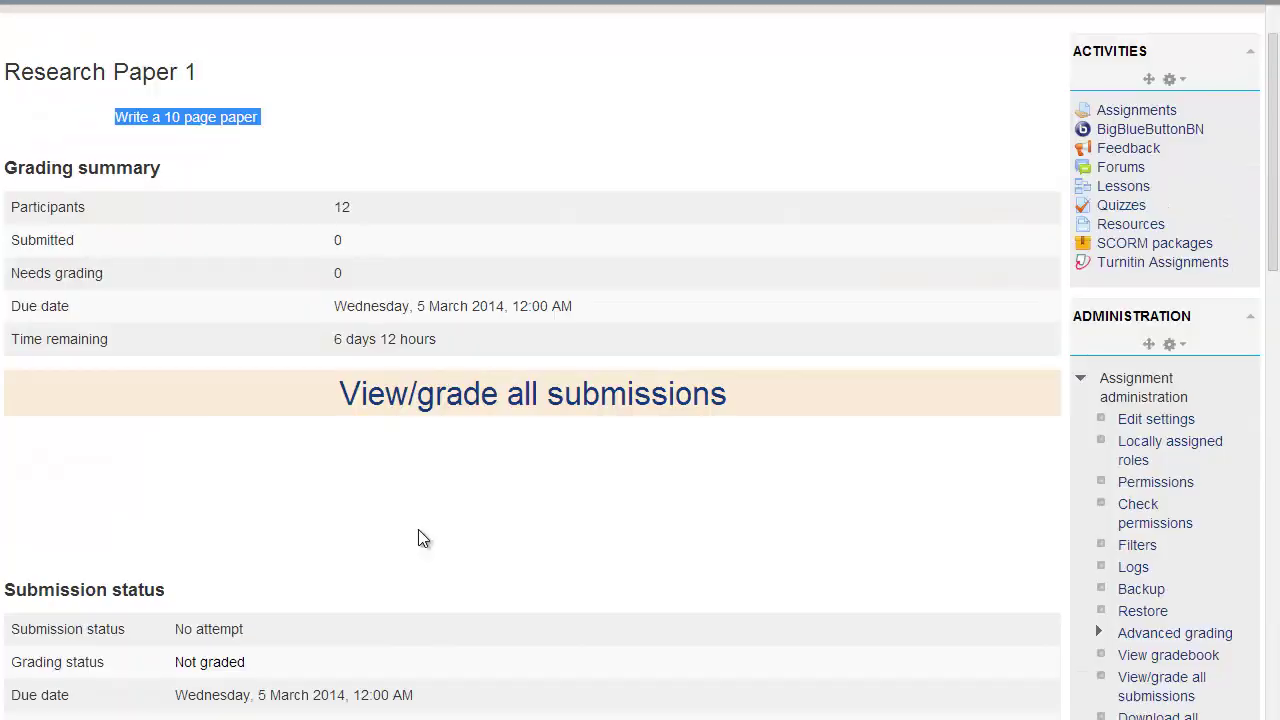
pyautogui.click(274, 122)
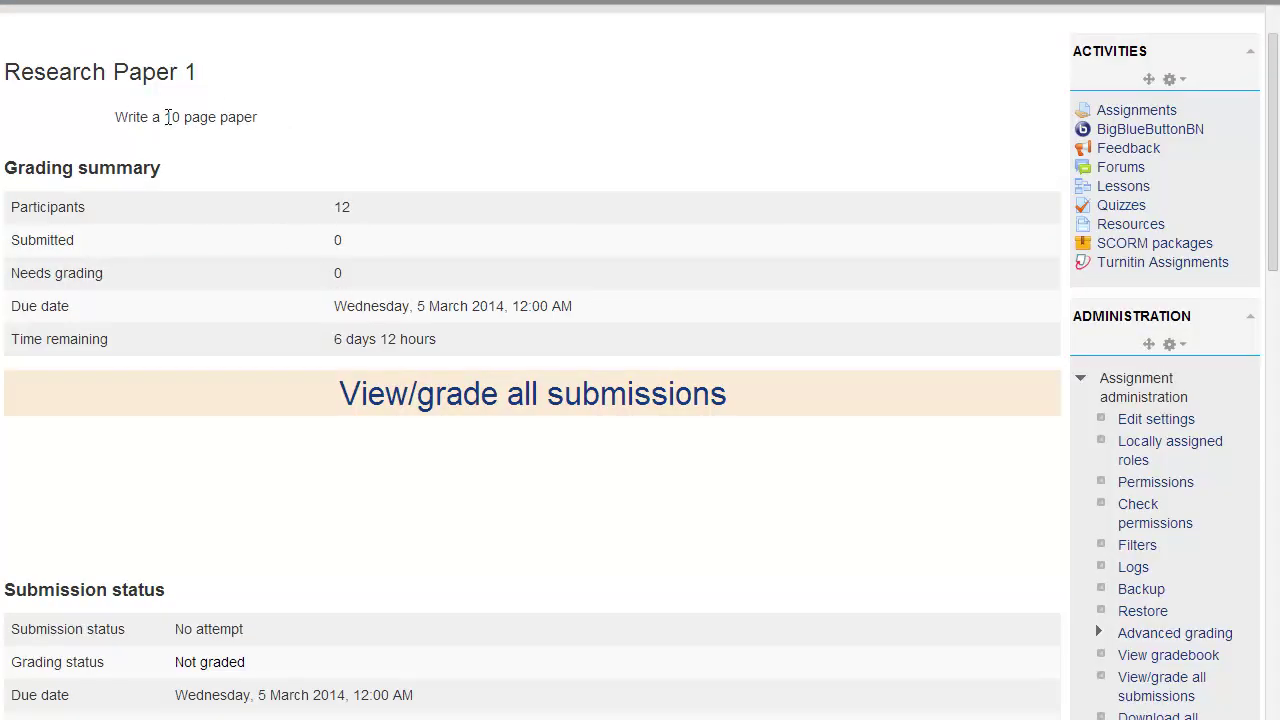
pyautogui.scroll(-4, 410, 446)
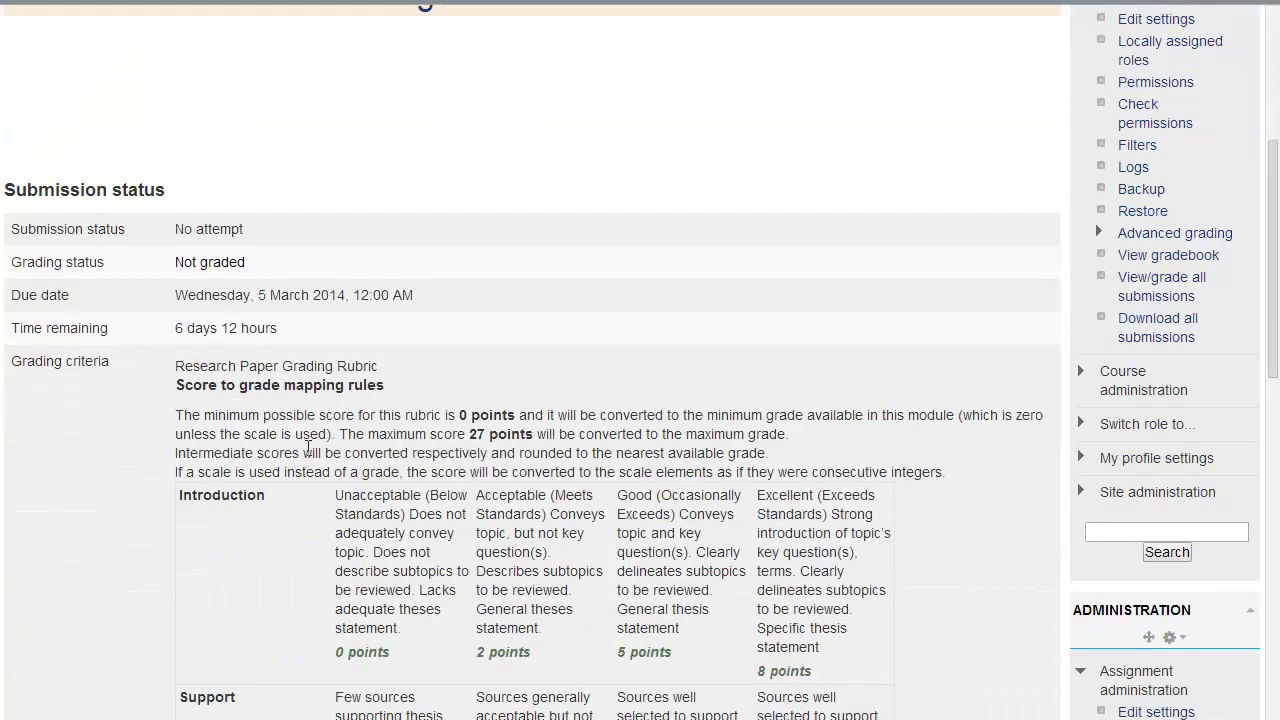
pyautogui.scroll(-2, 361, 503)
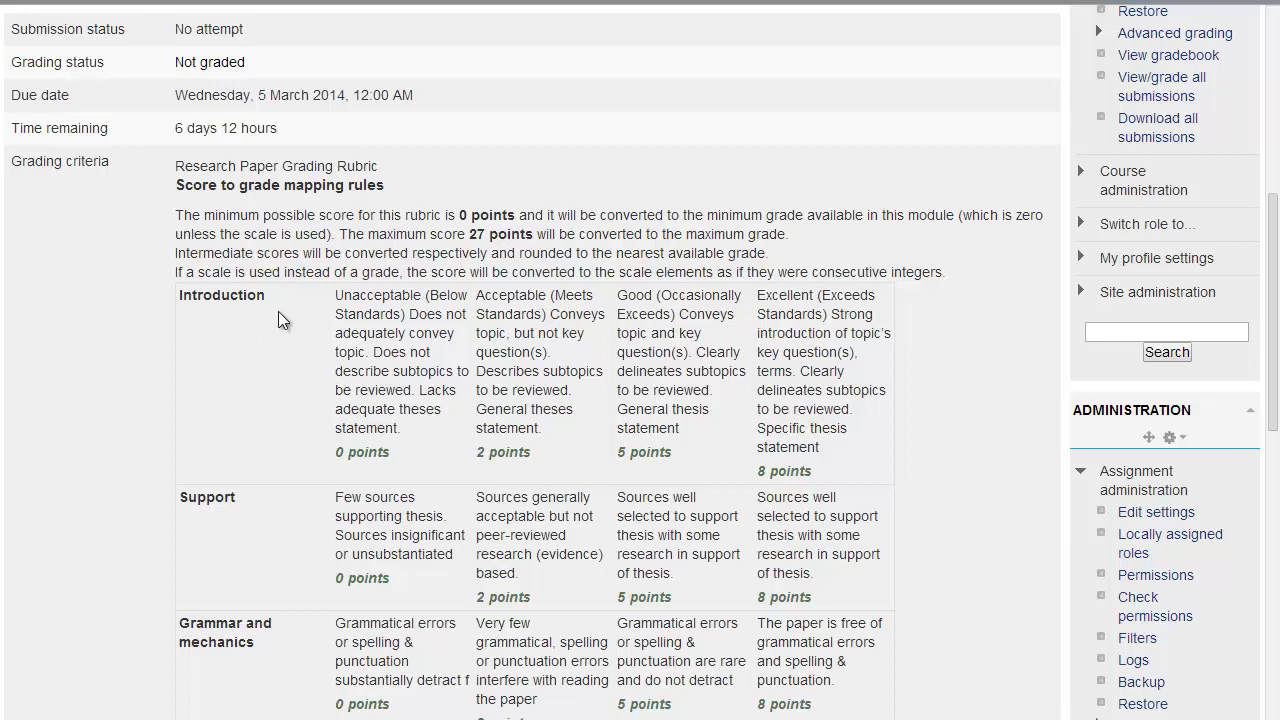
pyautogui.moveTo(262, 297); pyautogui.dragTo(179, 296)
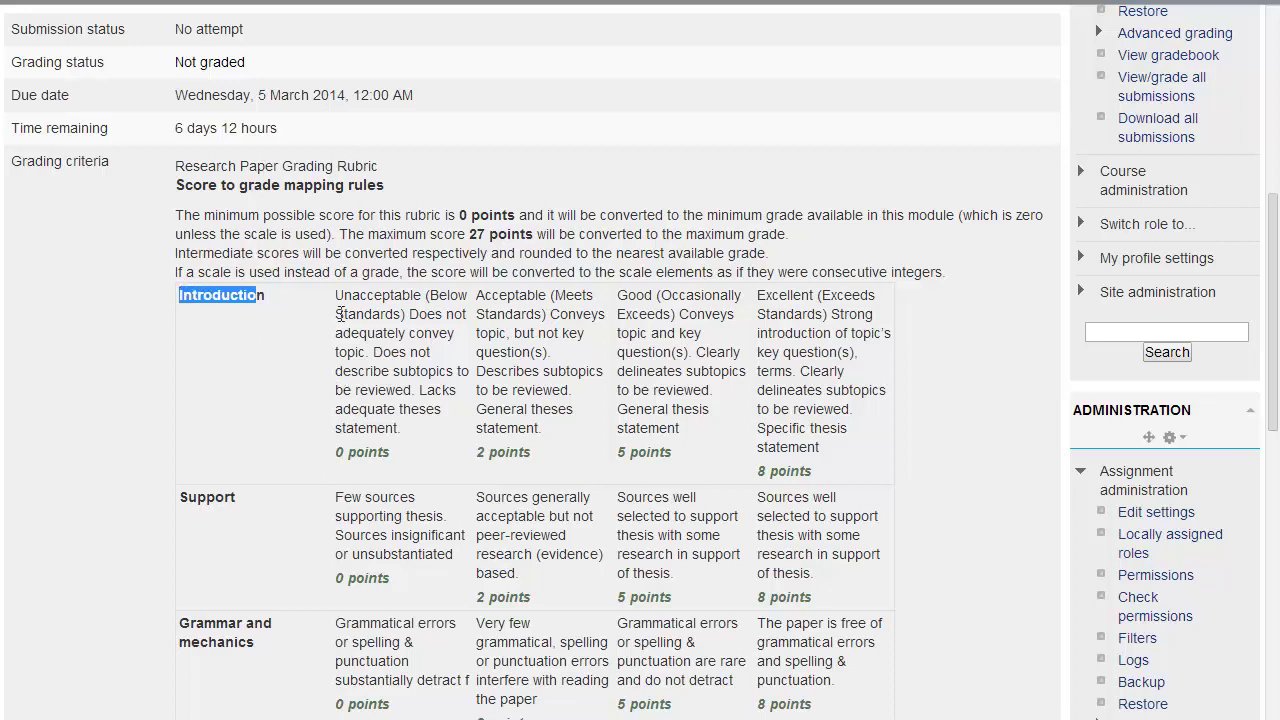
pyautogui.moveTo(396, 333); pyautogui.dragTo(820, 371)
pyautogui.doubleClick(238, 496)
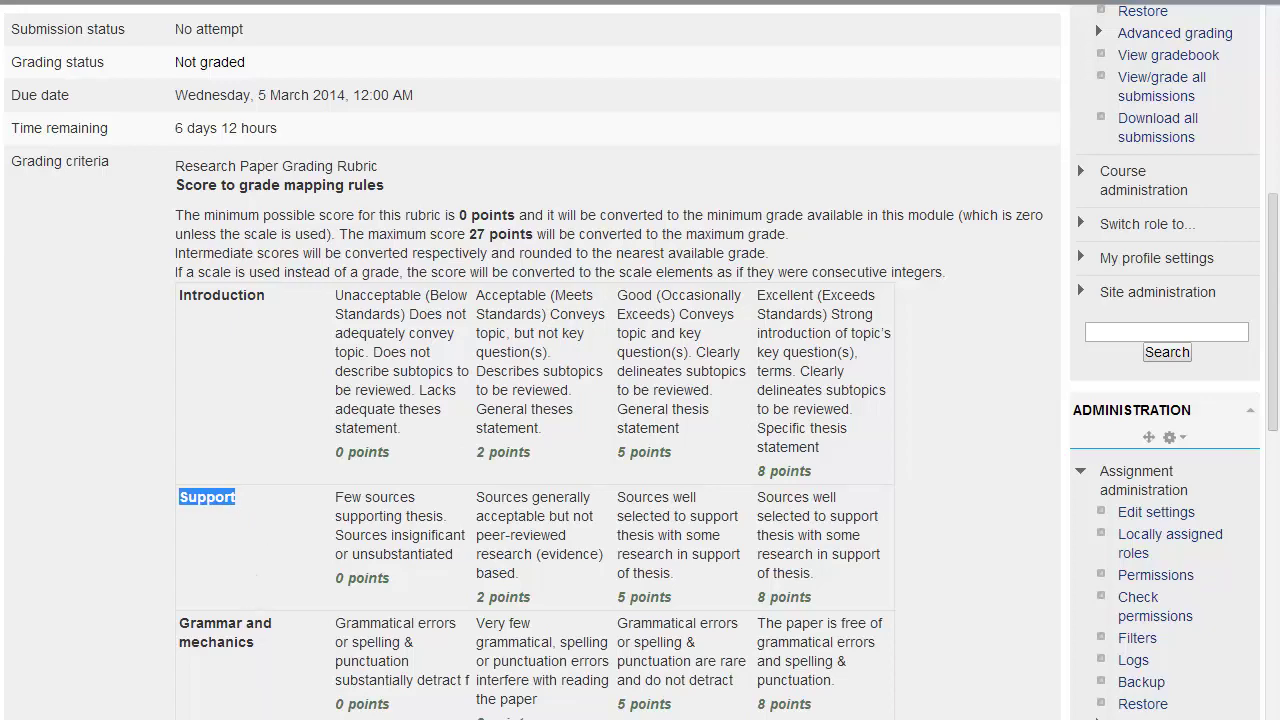
pyautogui.click(270, 688)
pyautogui.scroll(-2, 270, 688)
pyautogui.scroll(-2, 268, 692)
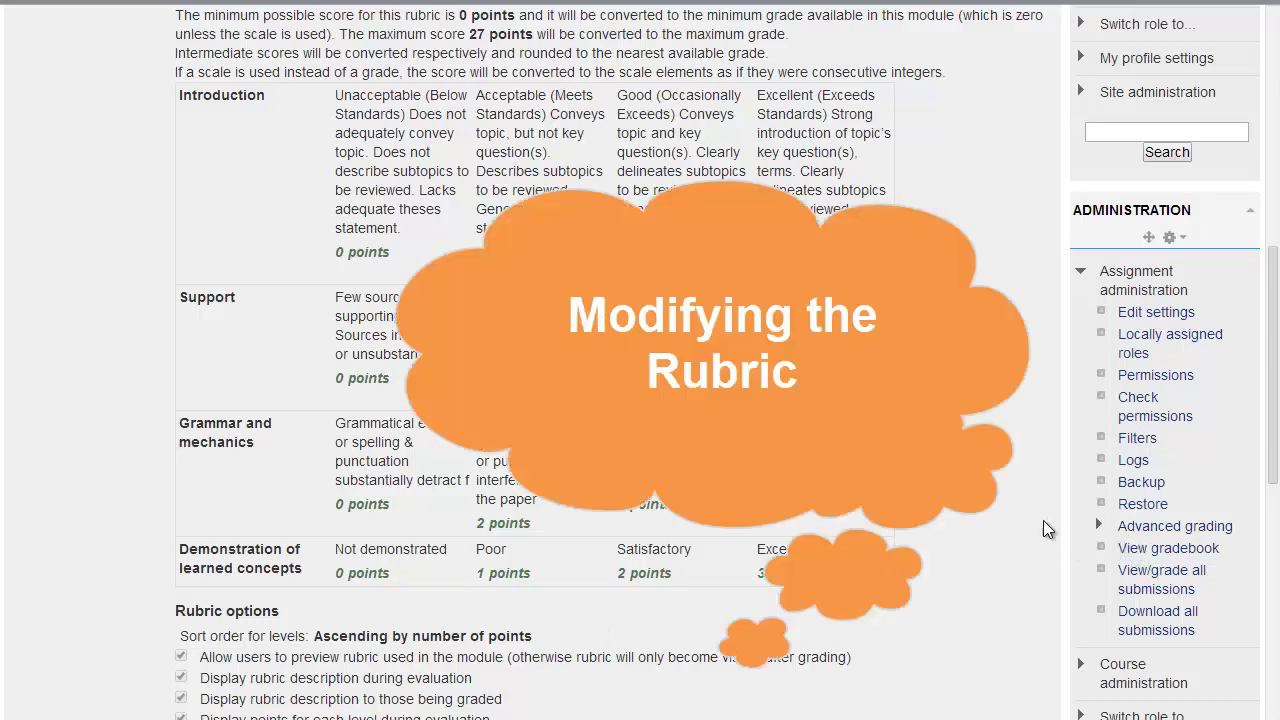
# Add a fifth rubric criterion, Submission of Work: Not submitted 0, Very late 1, Late 2, Ontime 3.
pyautogui.scroll(-1, 1135, 405)
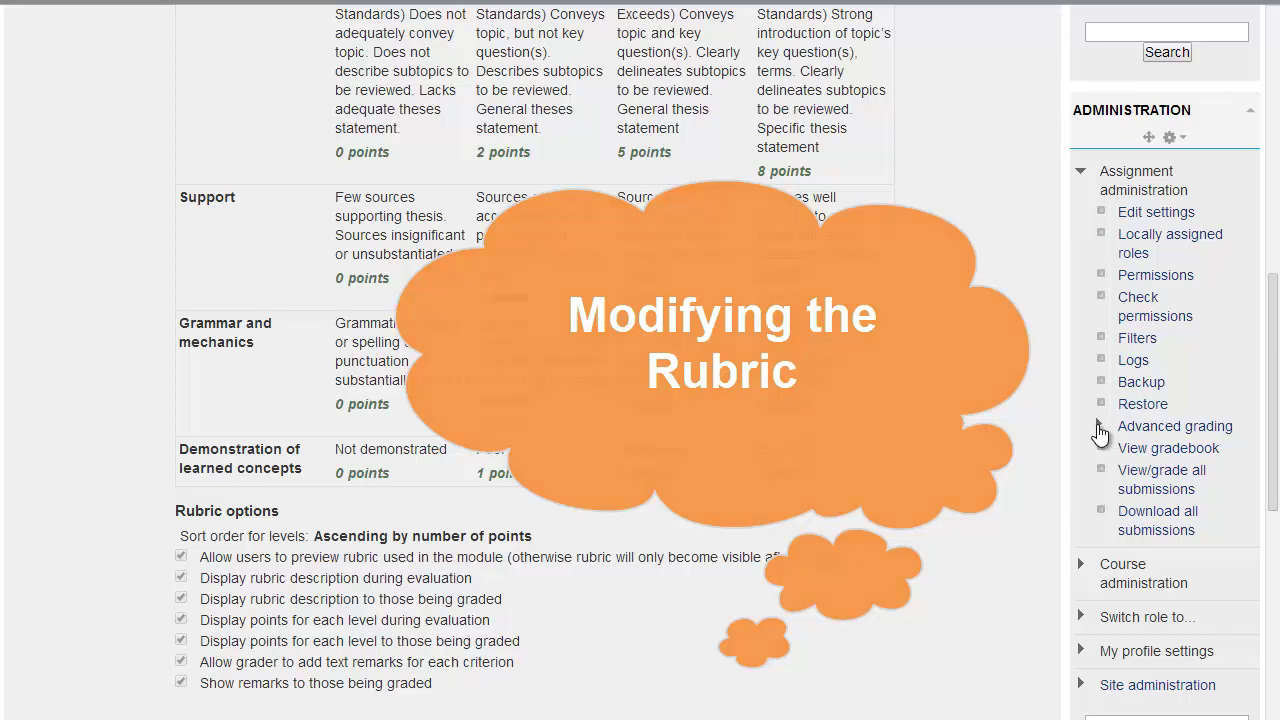
pyautogui.click(1099, 426)
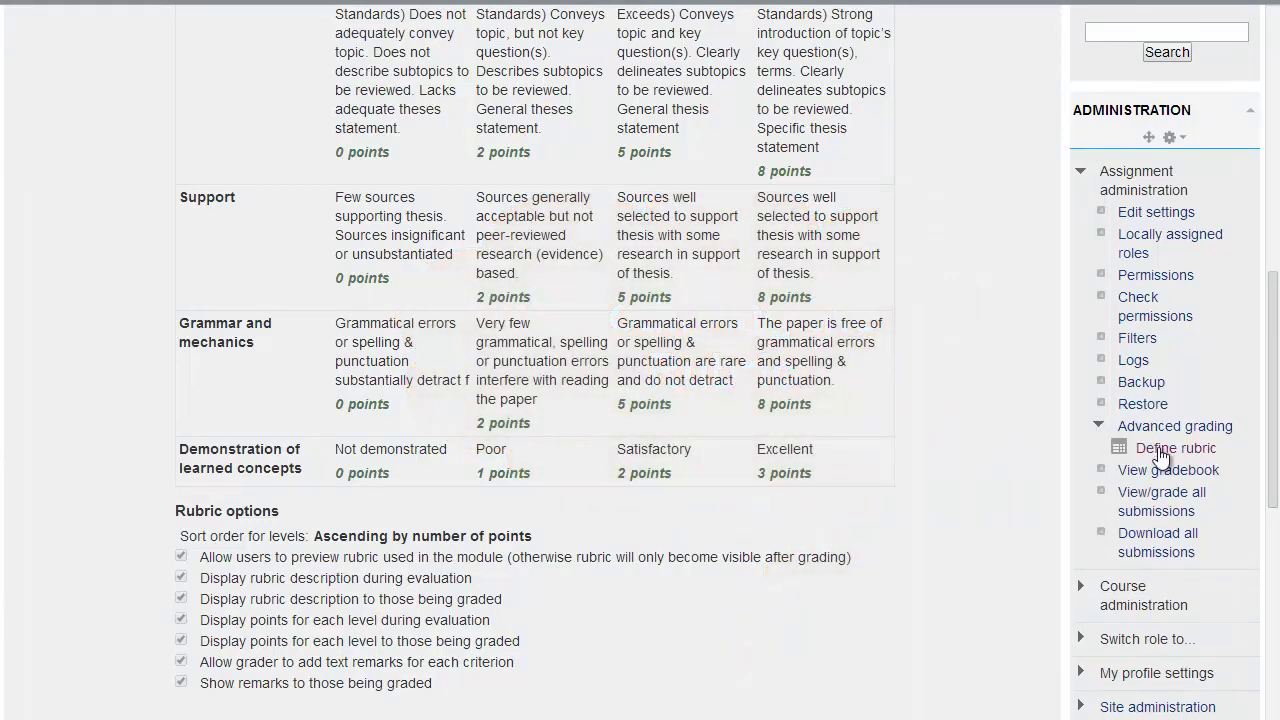
pyautogui.click(1164, 449)
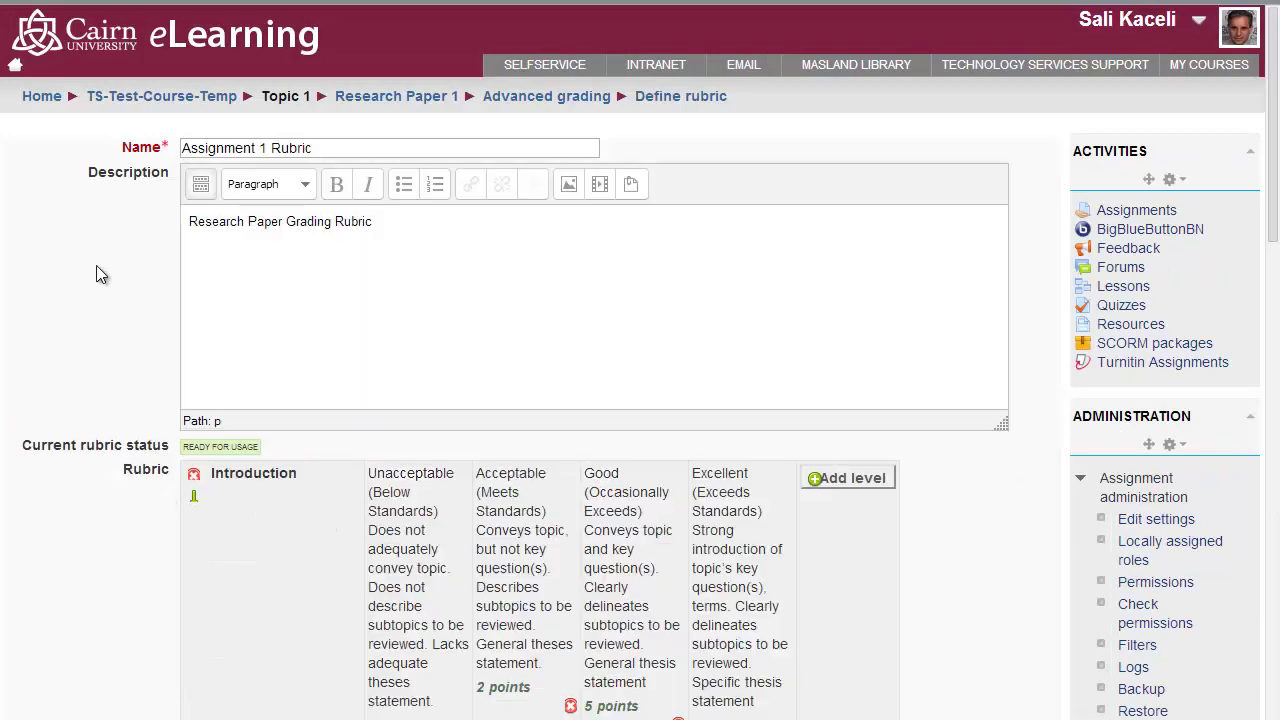
pyautogui.scroll(-2, 95, 290)
pyautogui.scroll(-4, 132, 385)
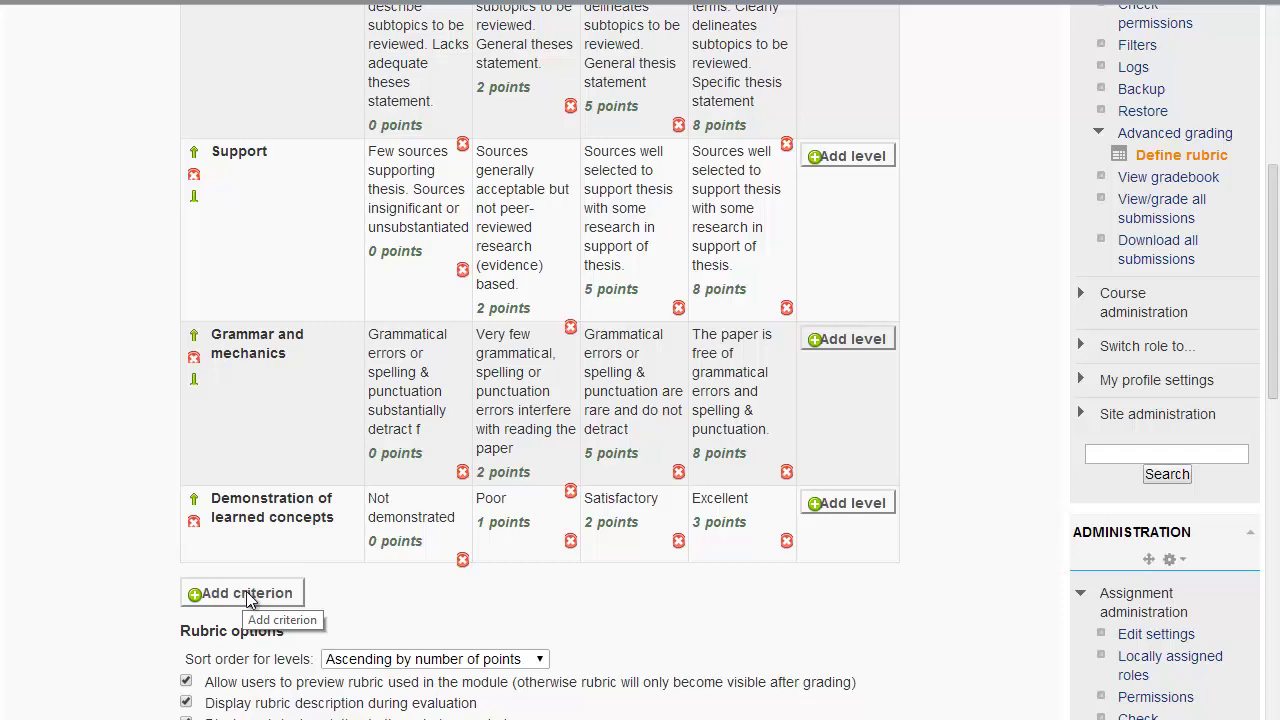
pyautogui.click(245, 595)
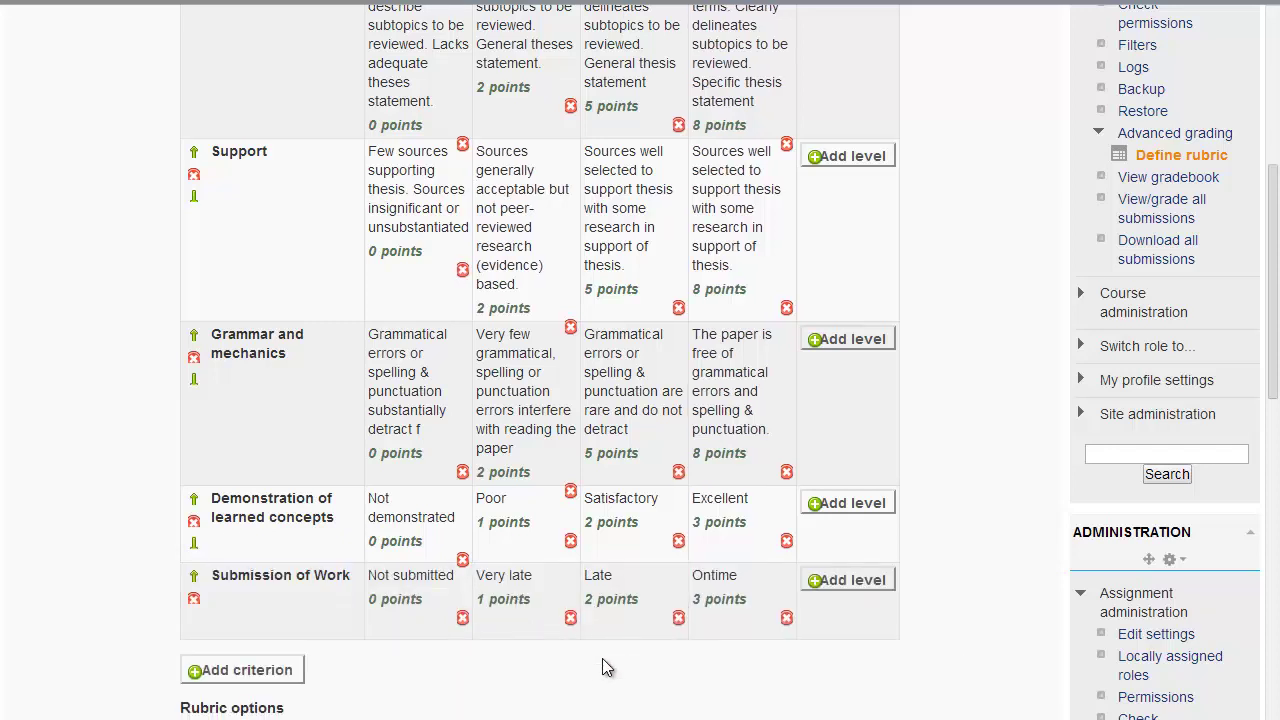
pyautogui.scroll(3, 620, 686)
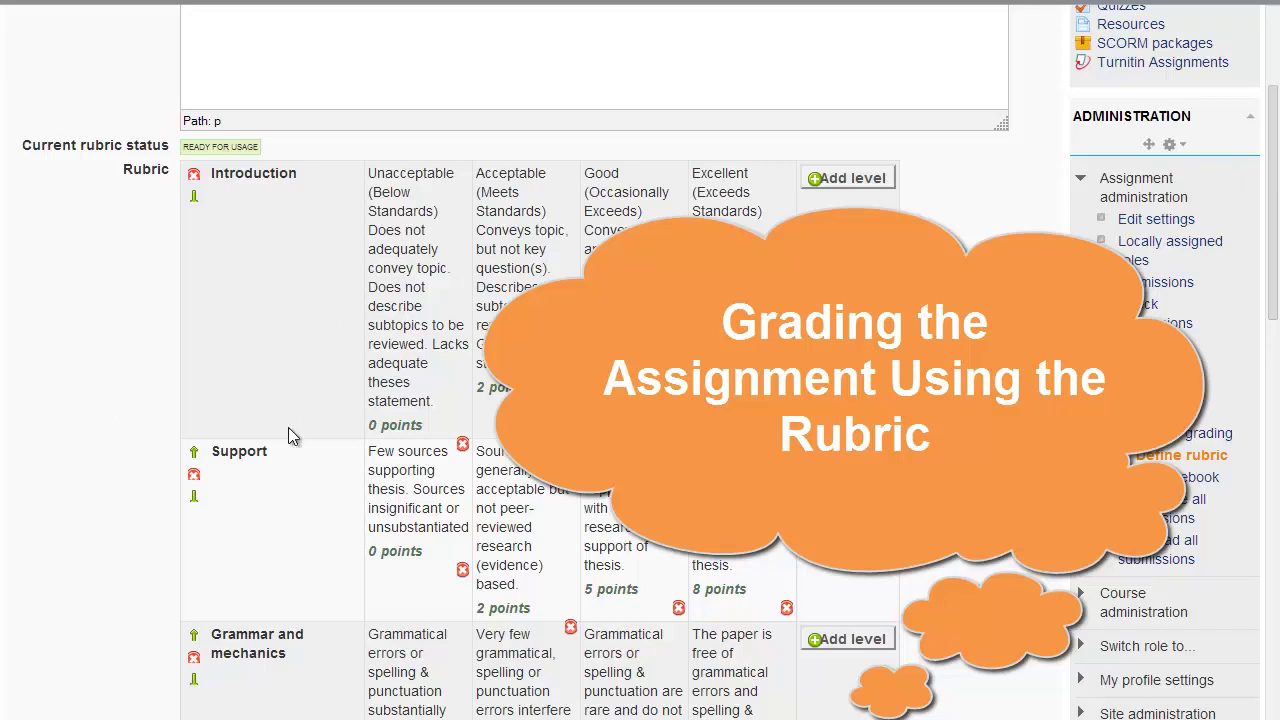
# Save the five-criterion, 30-point rubric and return to the course main page.
pyautogui.scroll(3, 288, 427)
pyautogui.scroll(-9, 163, 522)
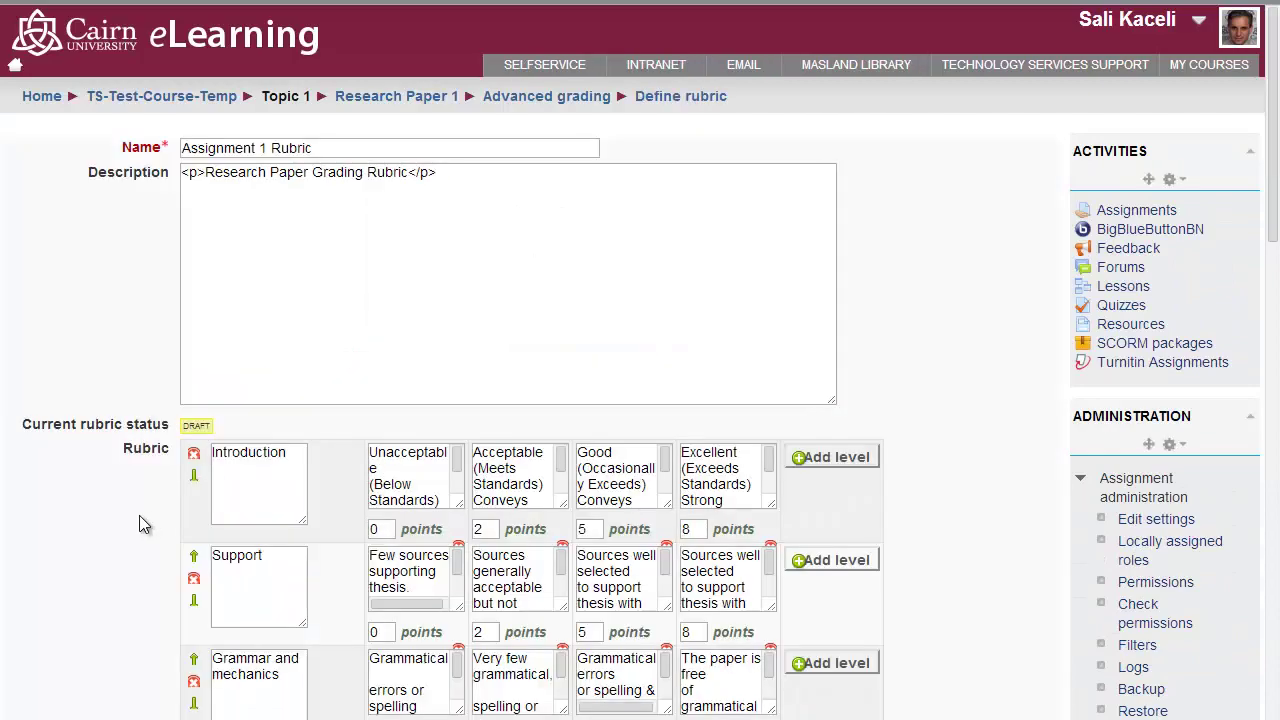
pyautogui.scroll(-8, 139, 515)
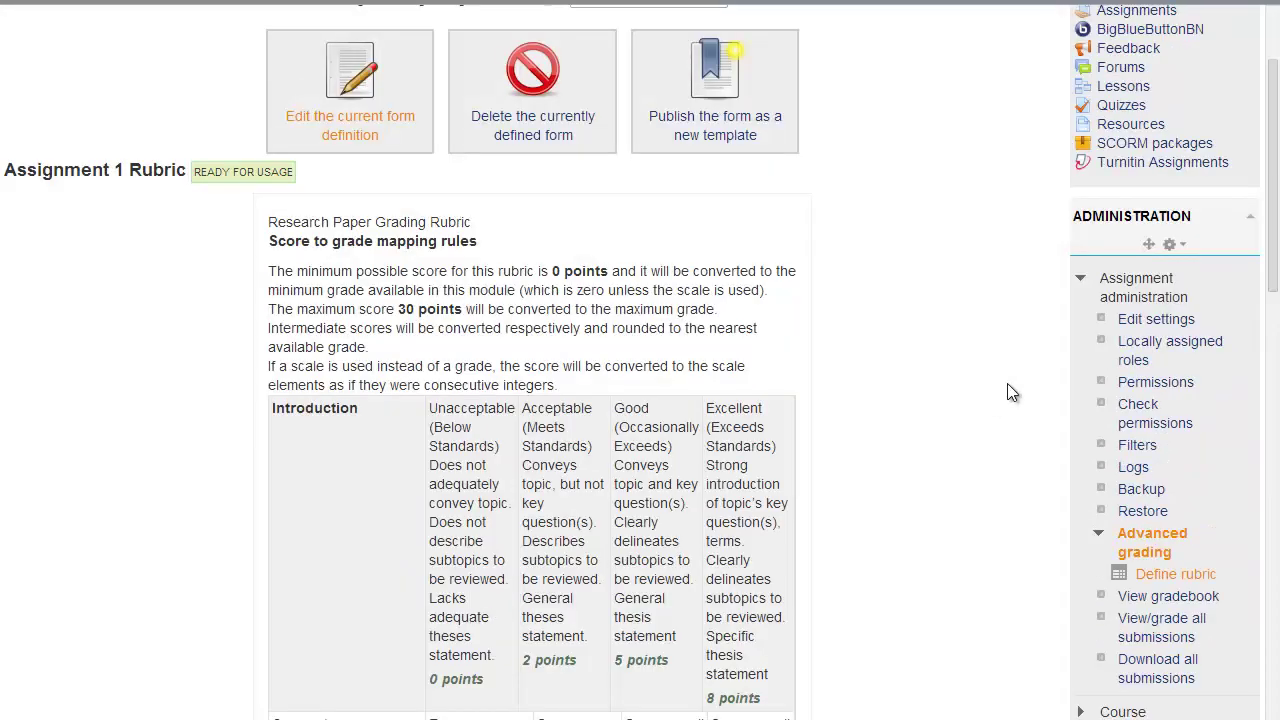
pyautogui.scroll(3, 1004, 380)
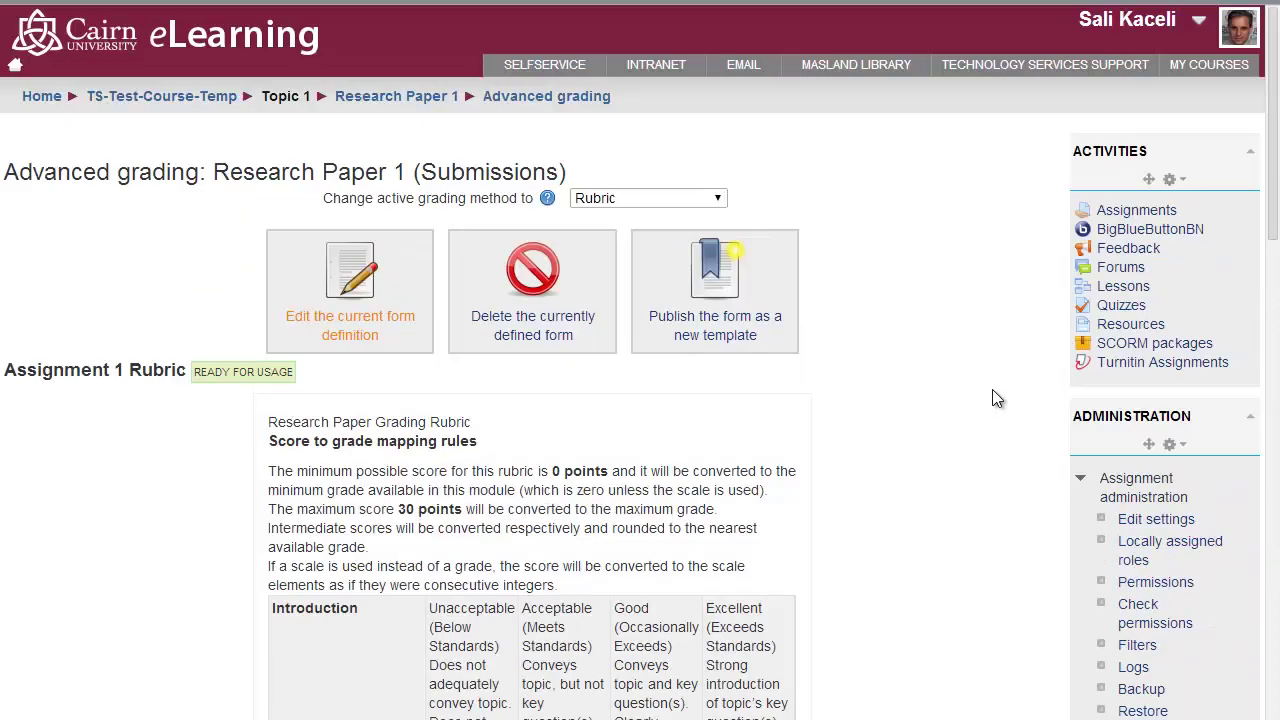
pyautogui.click(177, 96)
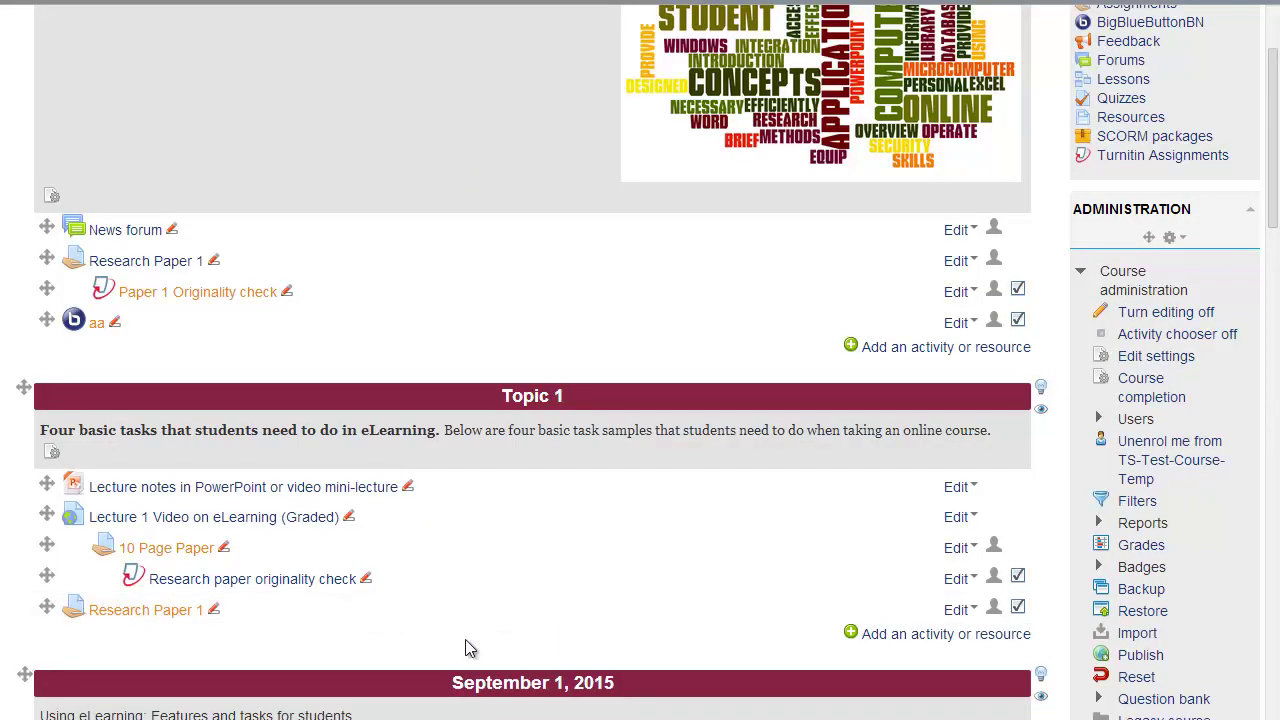
pyautogui.scroll(-9, 497, 649)
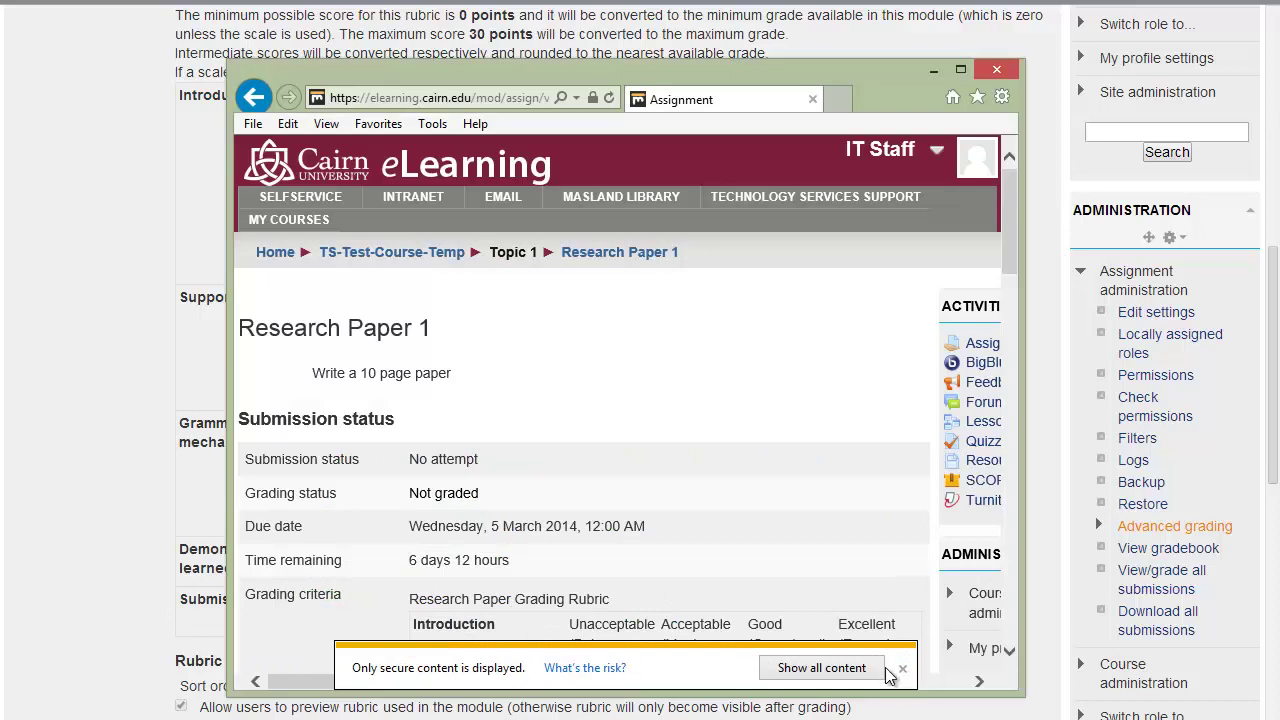
# In the student's browser window, dismiss the secure-content warning and start a Research Paper 1 submission.
pyautogui.click(906, 666)
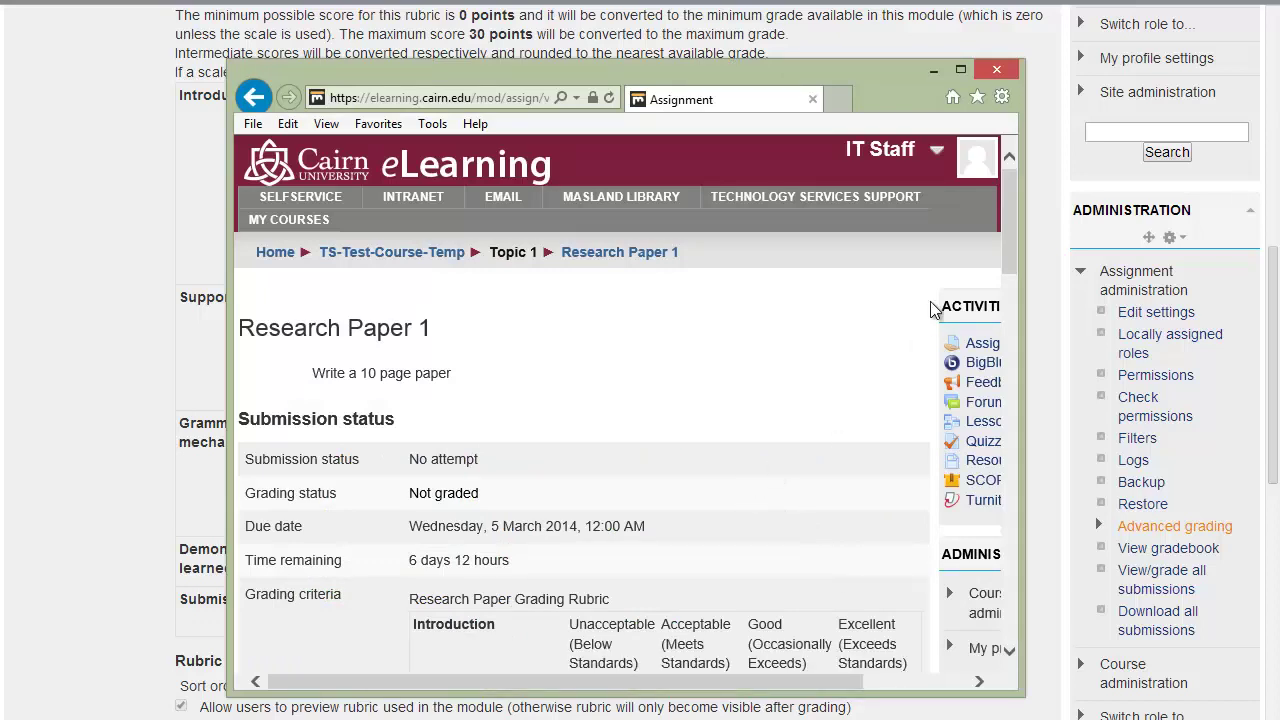
pyautogui.moveTo(226, 400); pyautogui.dragTo(52, 414)
pyautogui.scroll(-10, 607, 374)
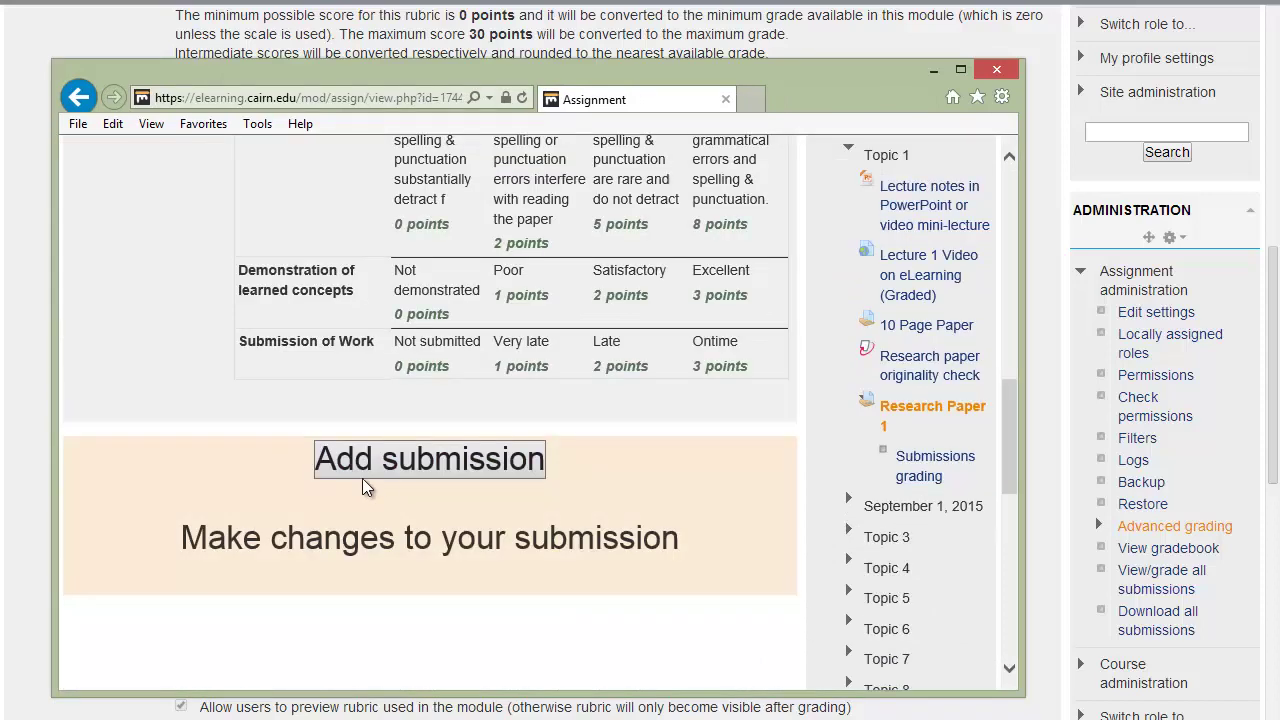
pyautogui.click(391, 463)
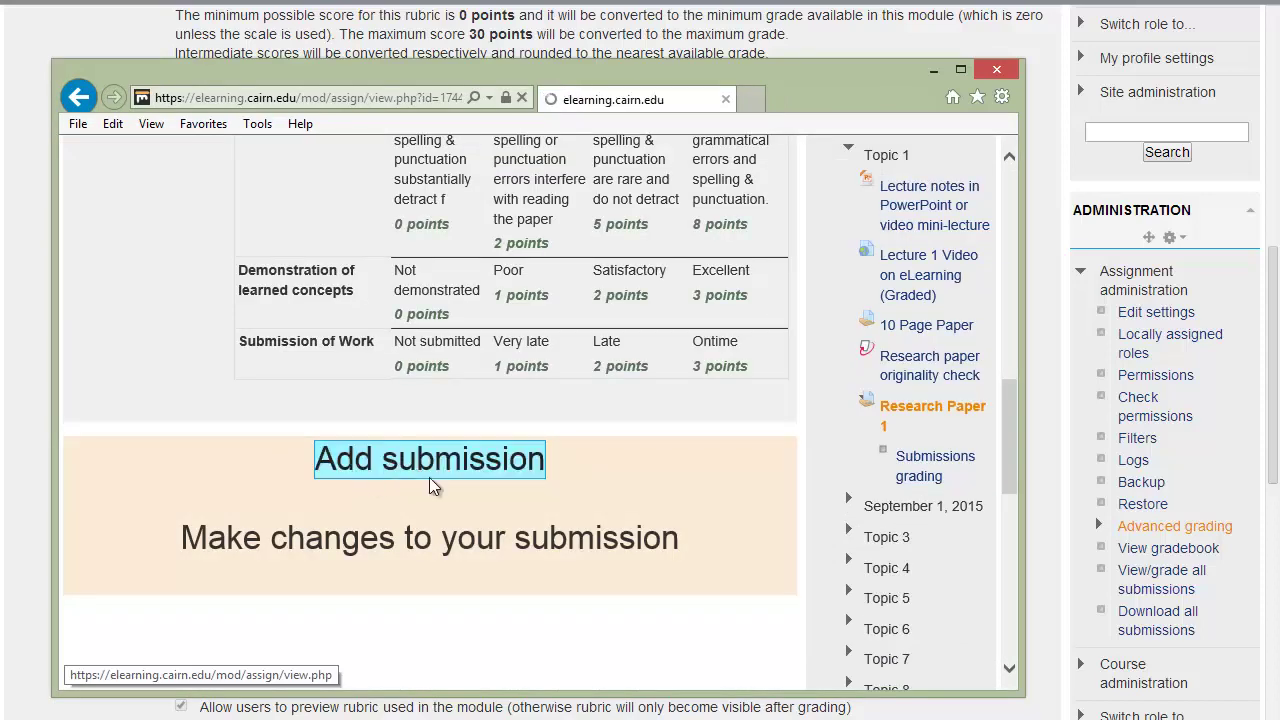
# Add a file to the submission, then close the student's browser window.
pyautogui.scroll(-3, 413, 447)
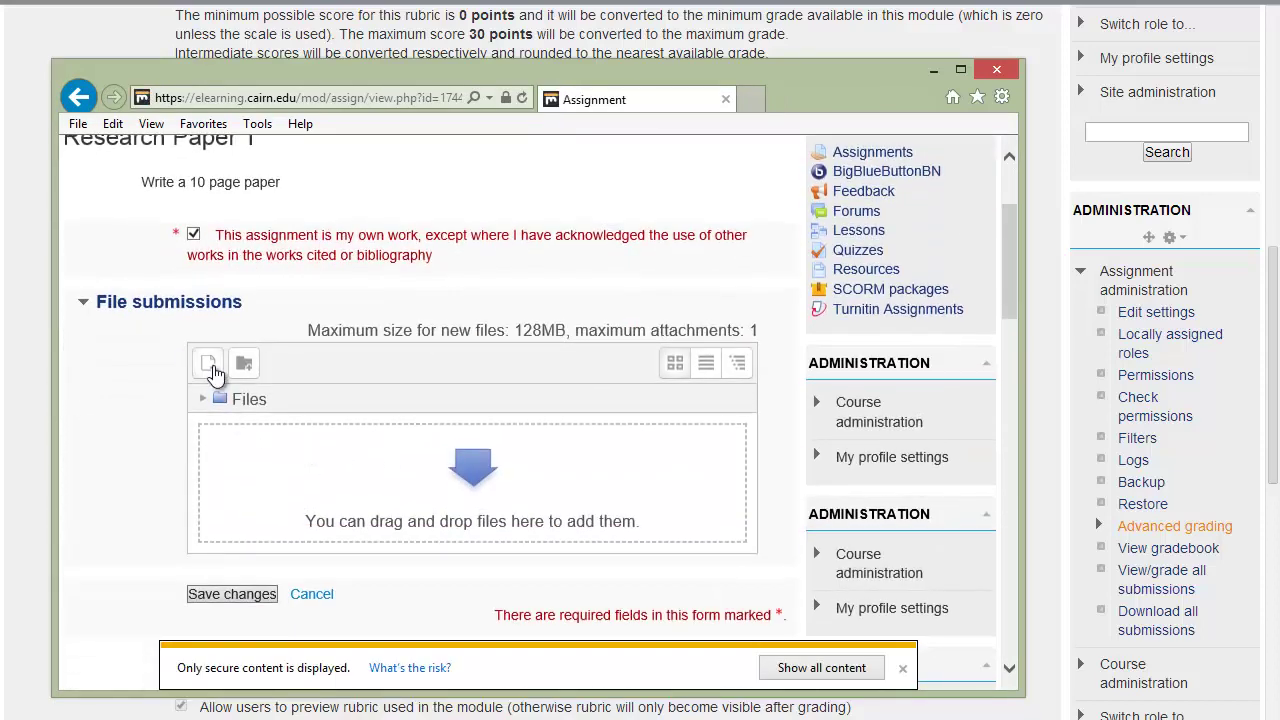
pyautogui.click(208, 363)
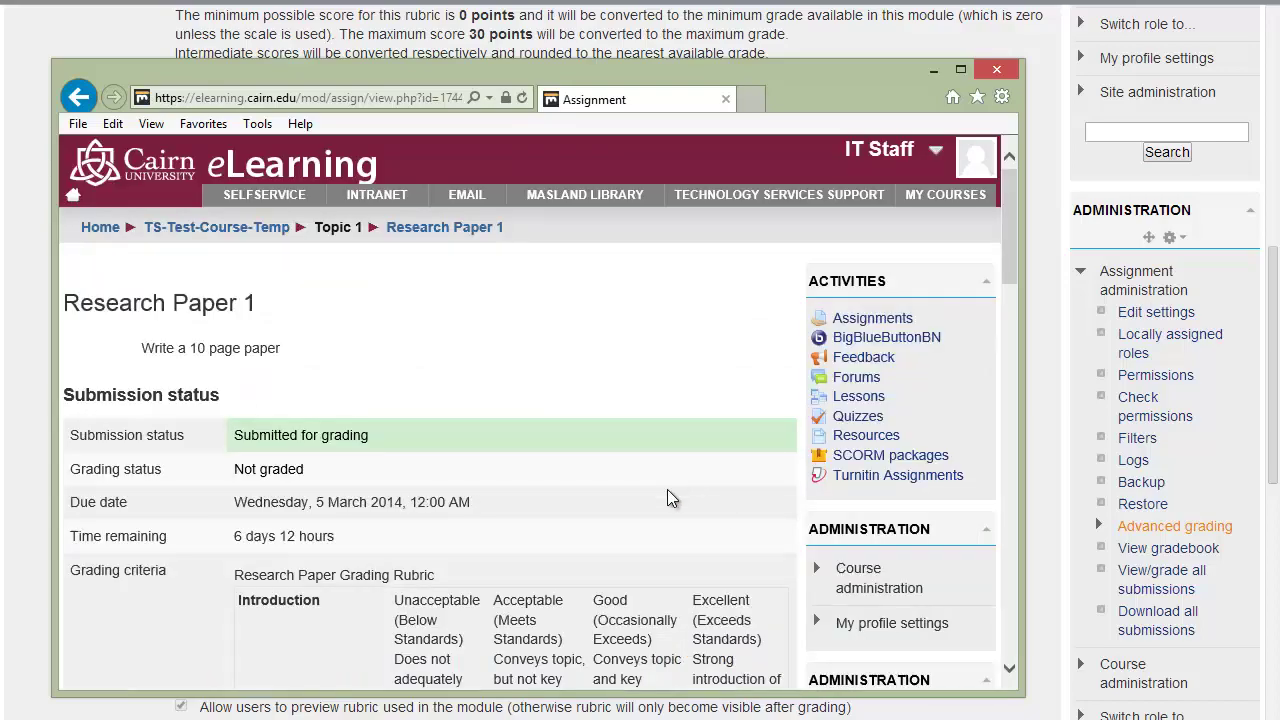
pyautogui.scroll(-3, 660, 505)
pyautogui.scroll(-5, 635, 517)
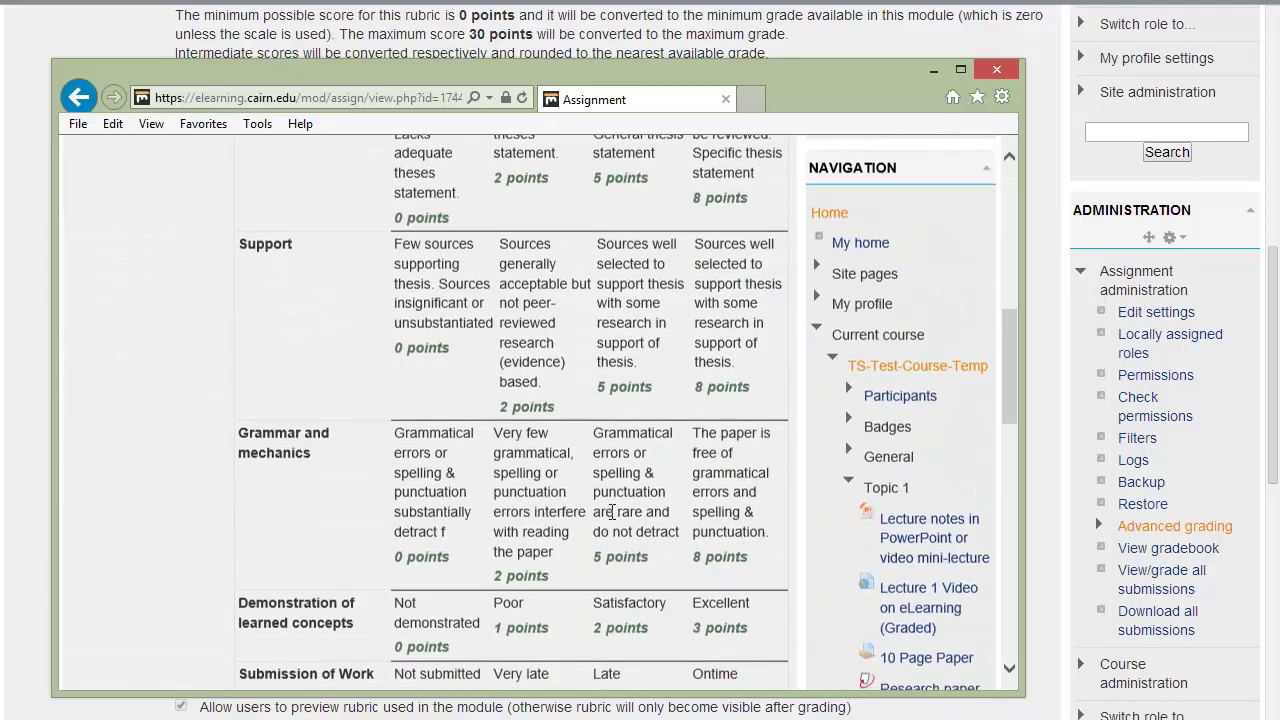
pyautogui.moveTo(600, 80); pyautogui.dragTo(5, 131)
pyautogui.hotkey('alt', 'F4')
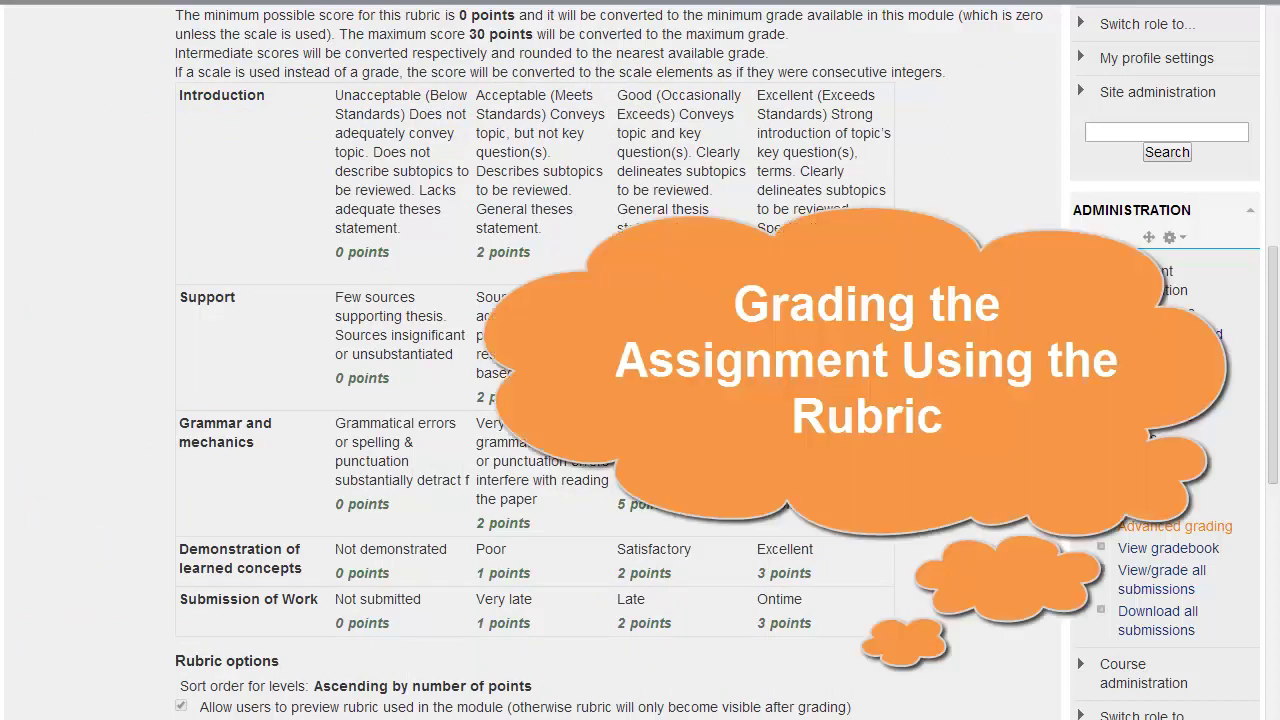
# Open the grading form for the submitted EDU 762 Sp2014.docx paper from the submissions list.
pyautogui.scroll(2, 617, 360)
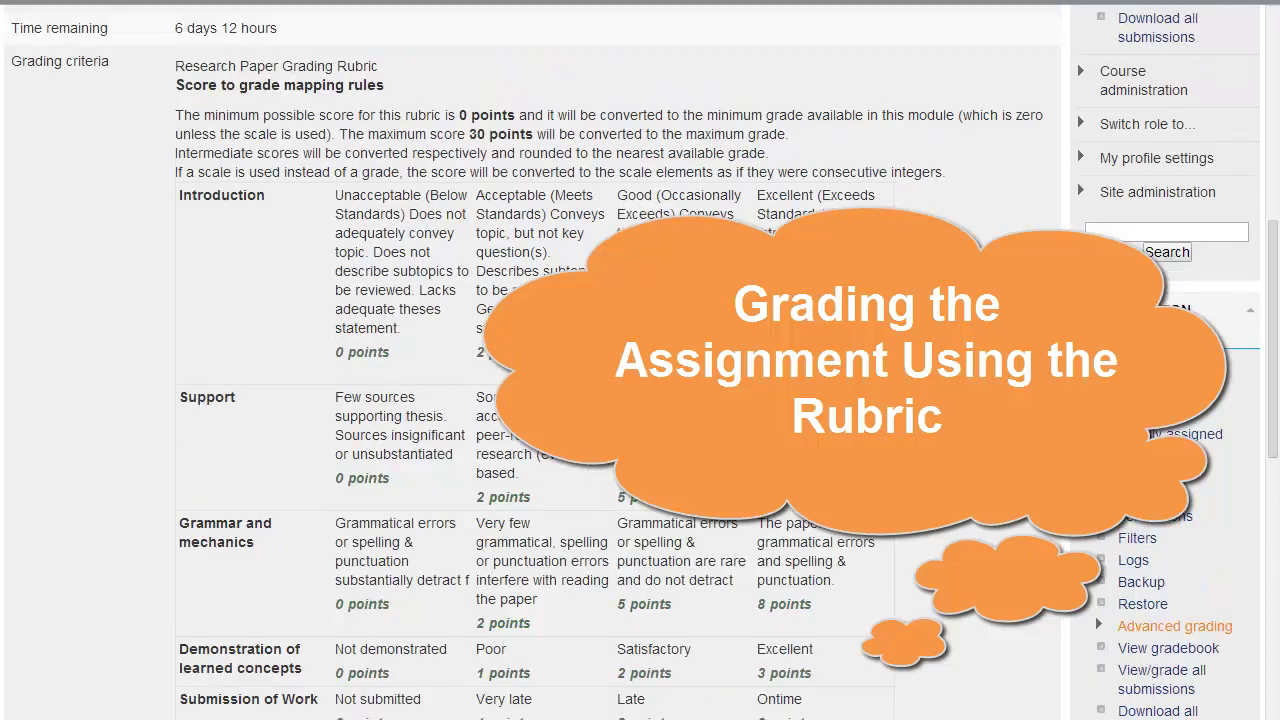
pyautogui.scroll(10, 785, 521)
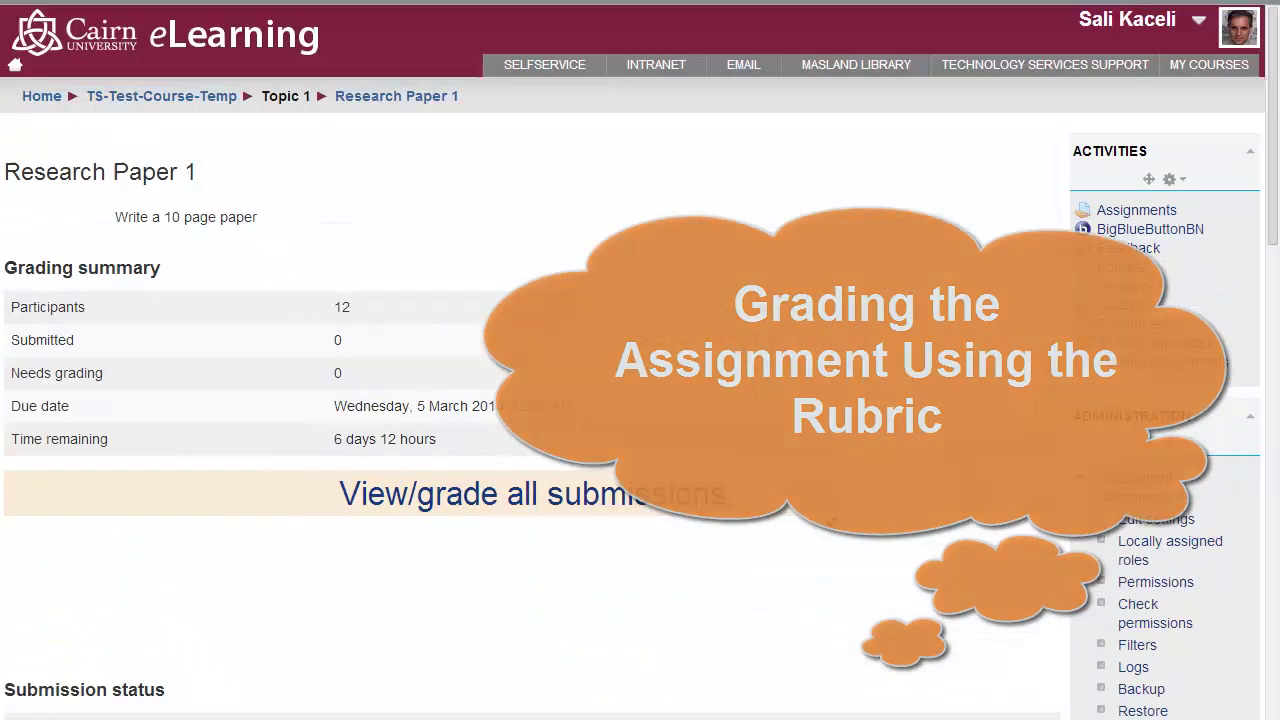
pyautogui.scroll(-2, 785, 521)
pyautogui.scroll(3, 785, 521)
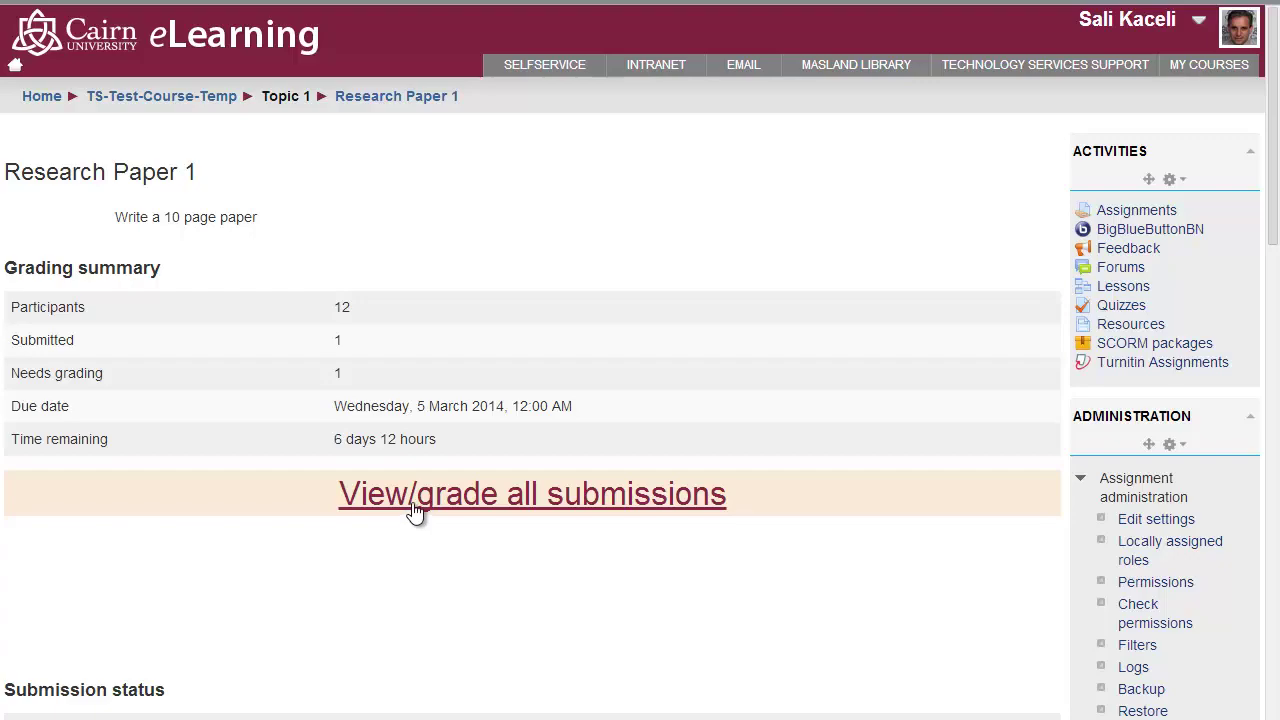
pyautogui.click(424, 508)
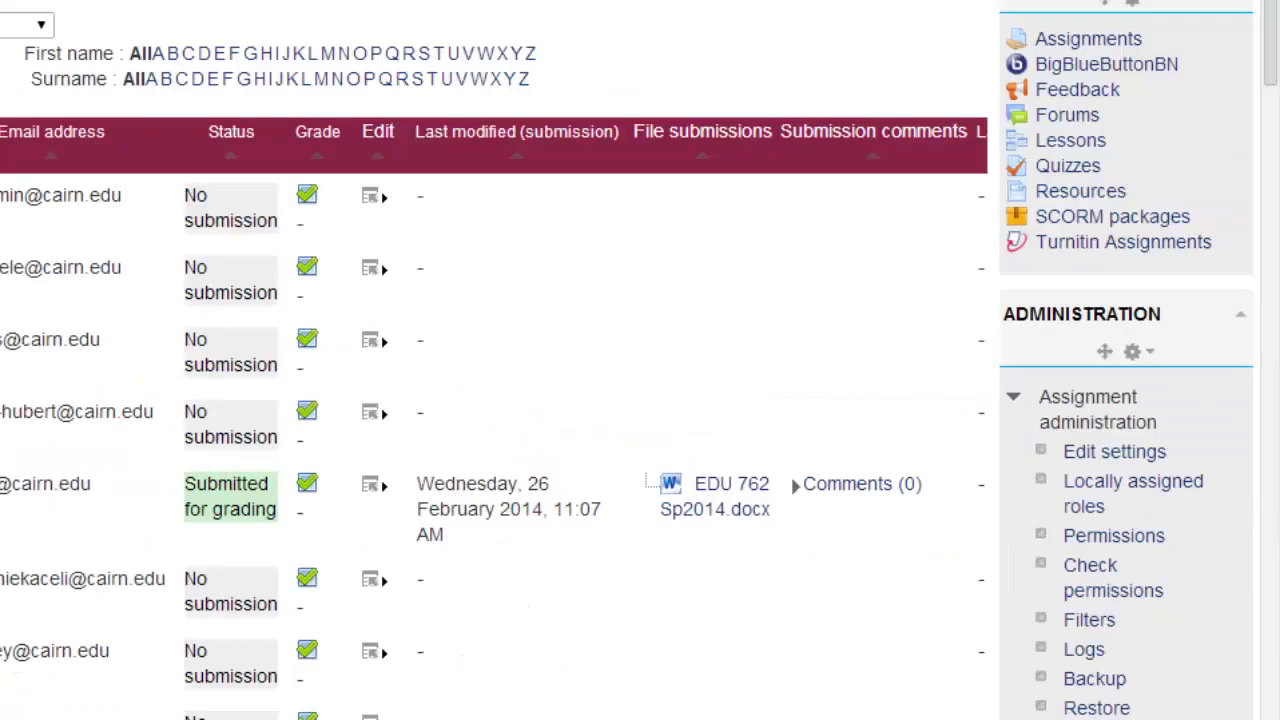
pyautogui.click(308, 486)
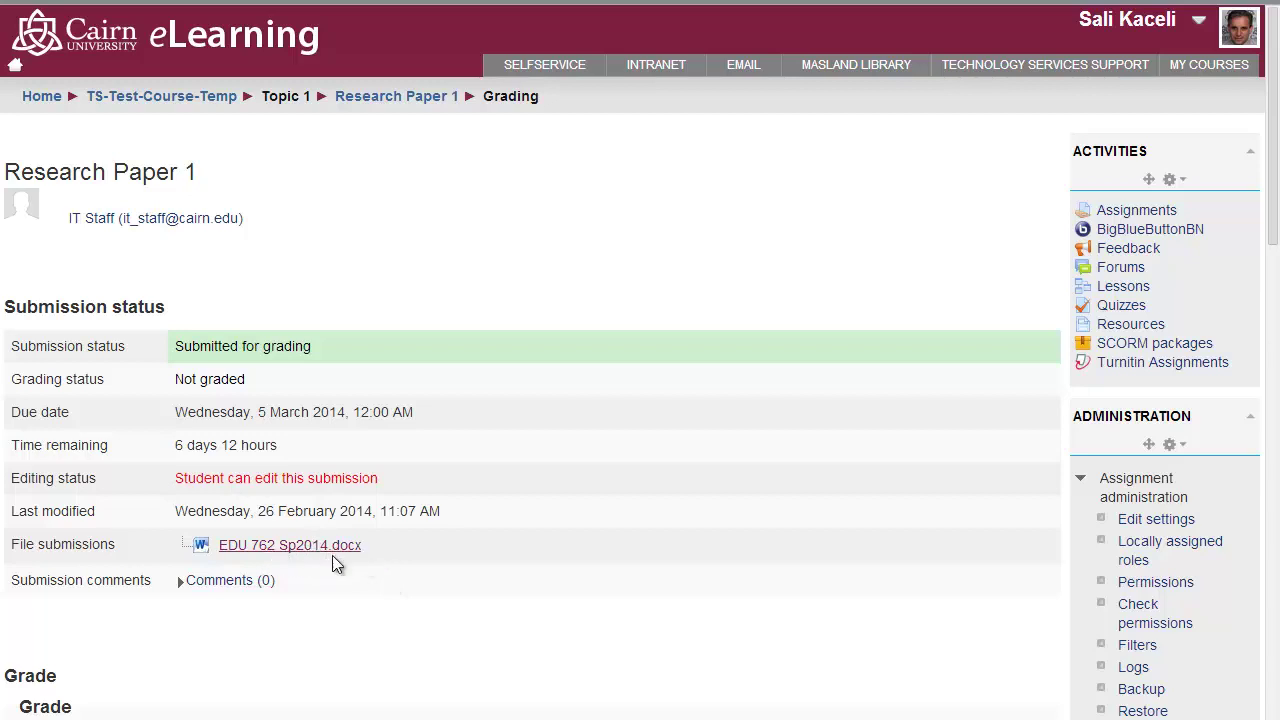
pyautogui.scroll(-2, 494, 558)
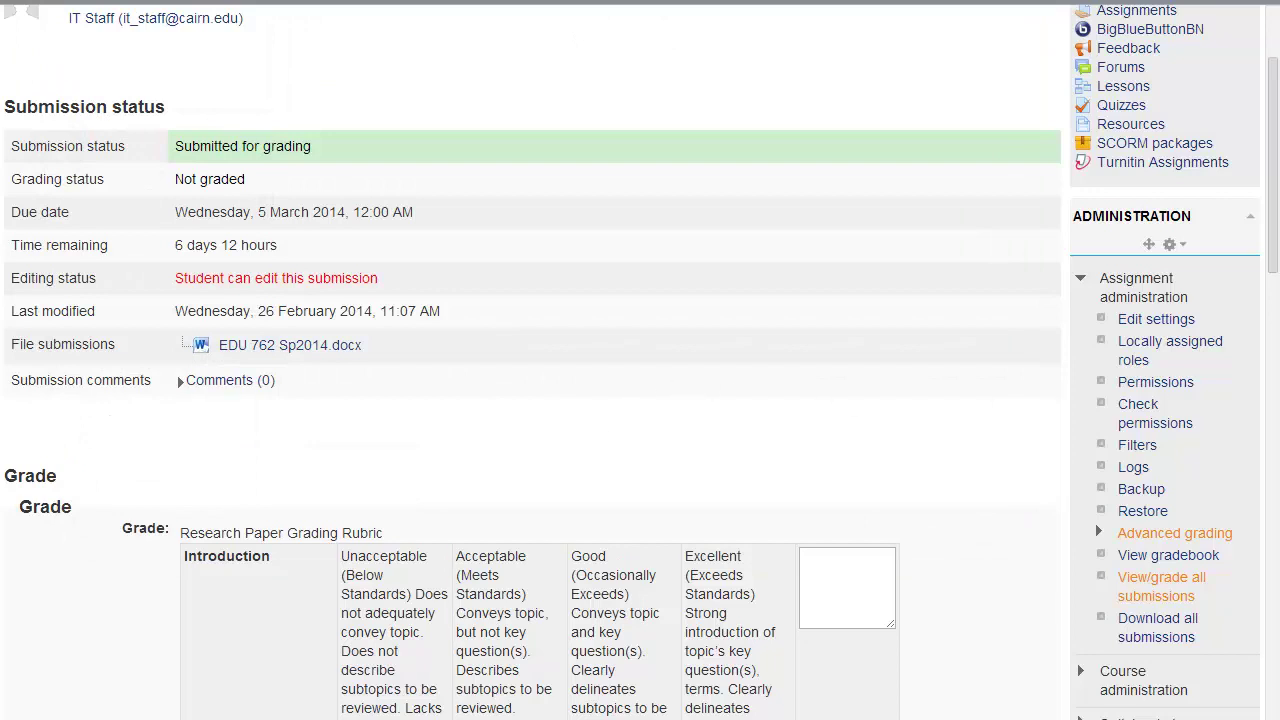
# Rate the Introduction criterion as Excellent after trying the other levels.
pyautogui.scroll(-2, 860, 450)
pyautogui.click(429, 466)
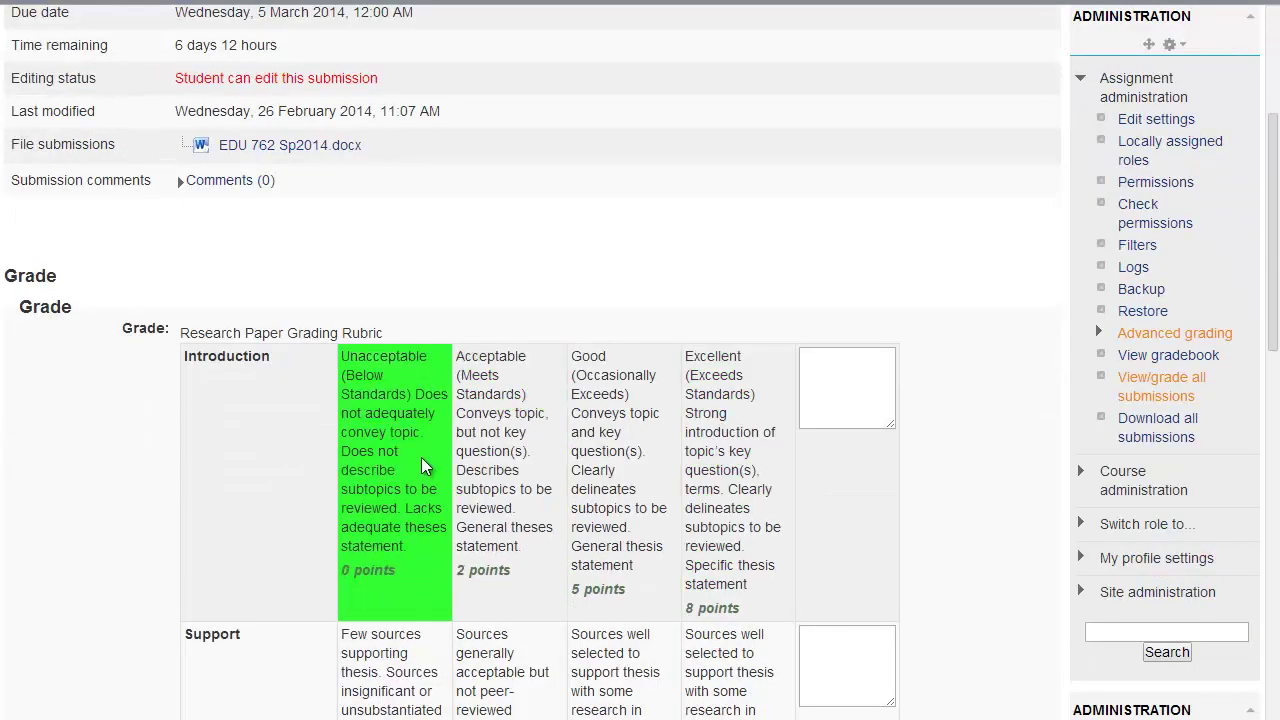
pyautogui.click(390, 448)
pyautogui.click(615, 470)
pyautogui.click(615, 470)
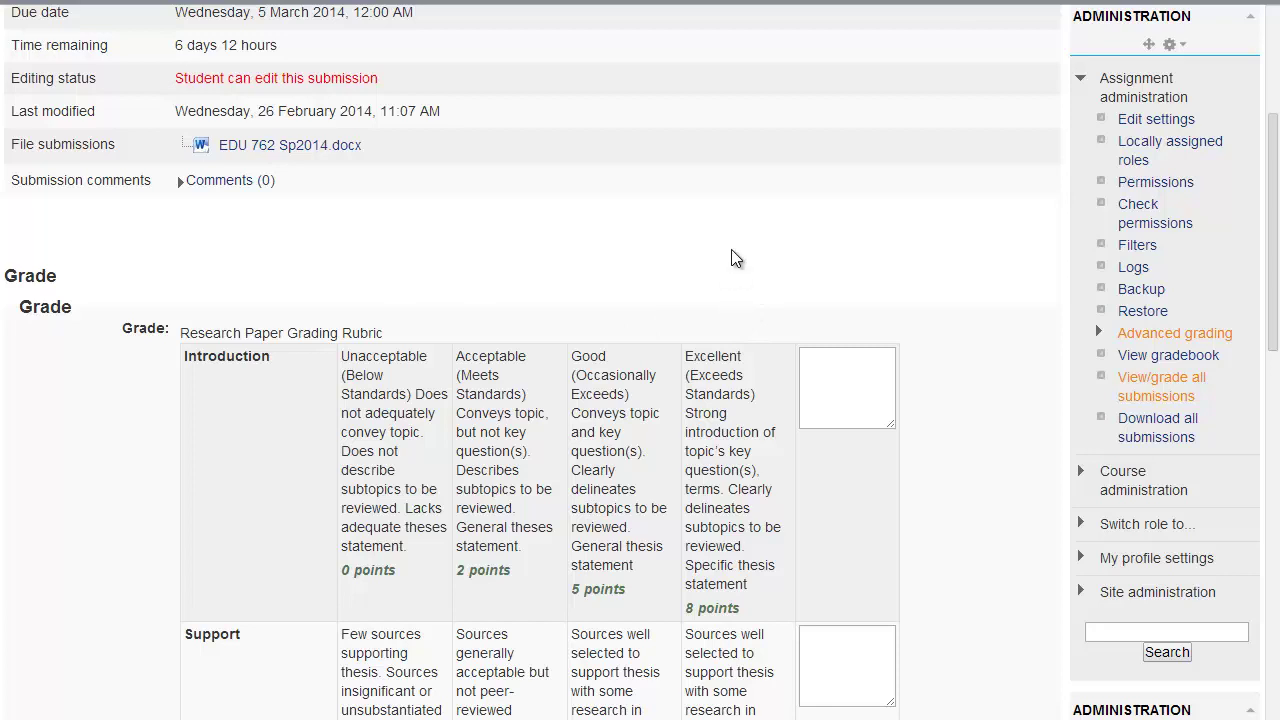
pyautogui.click(736, 470)
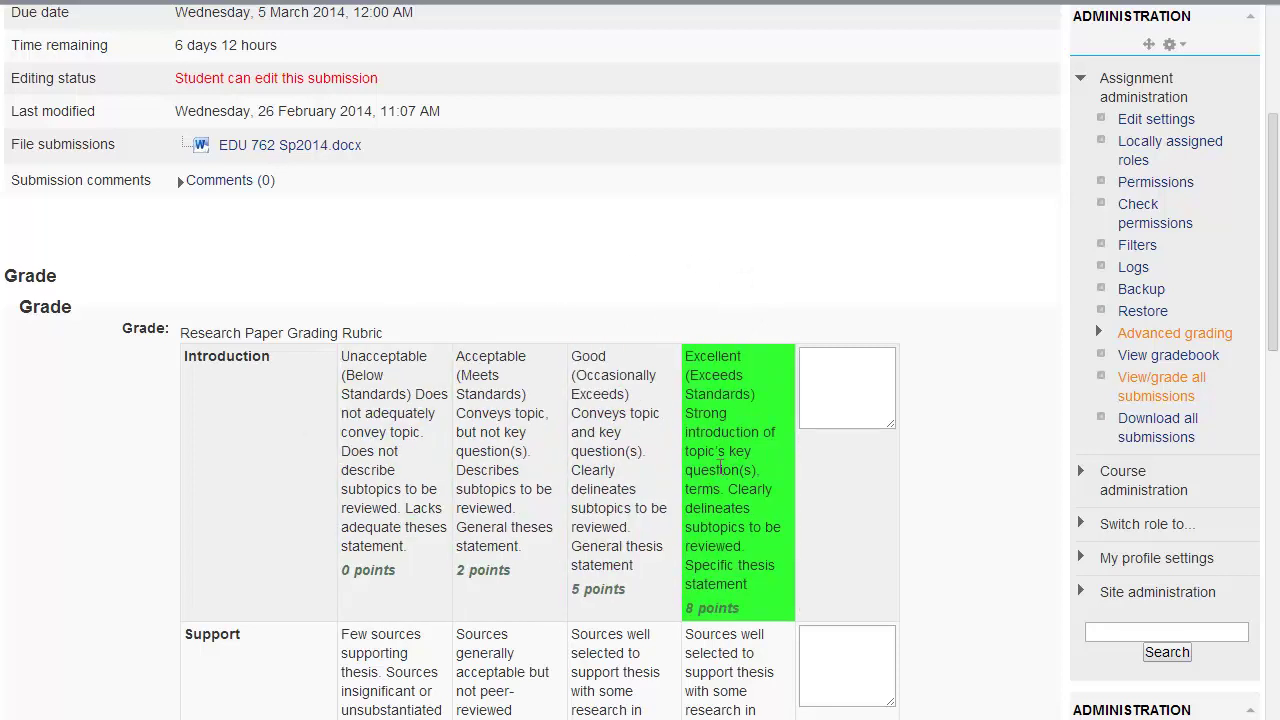
pyautogui.click(505, 460)
pyautogui.click(374, 438)
pyautogui.click(722, 452)
pyautogui.click(718, 452)
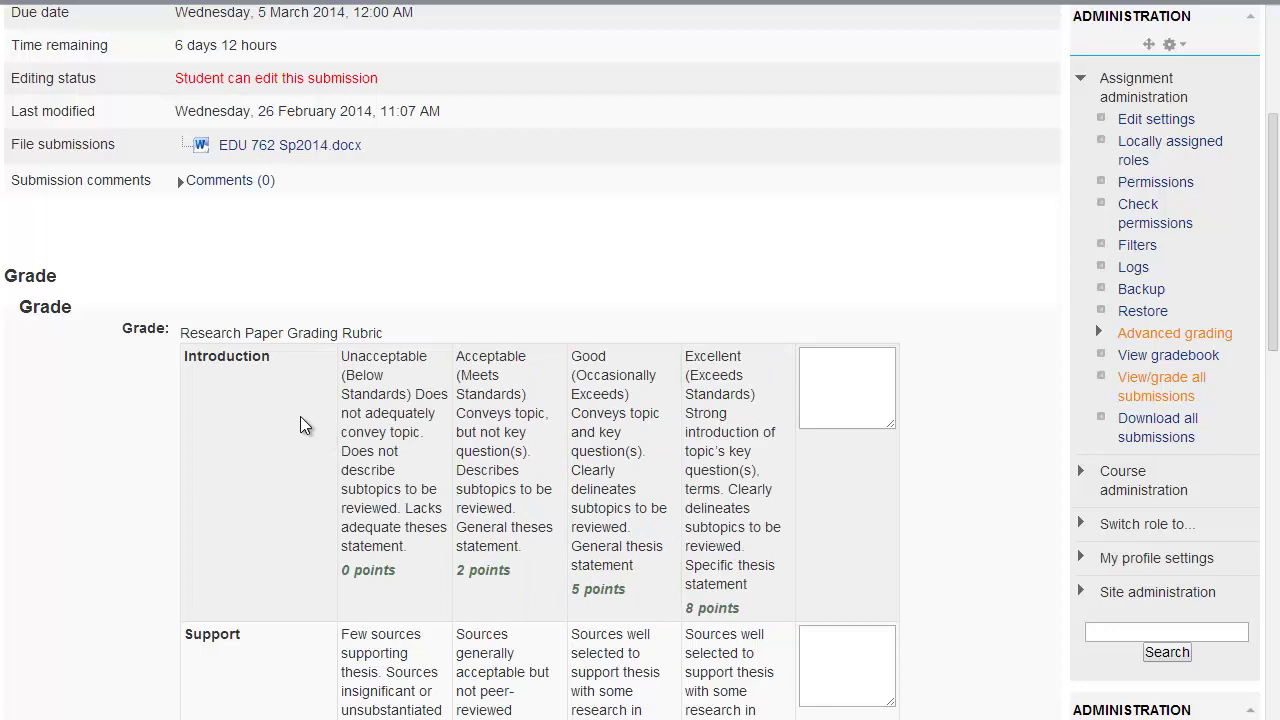
pyautogui.click(385, 420)
pyautogui.click(722, 452)
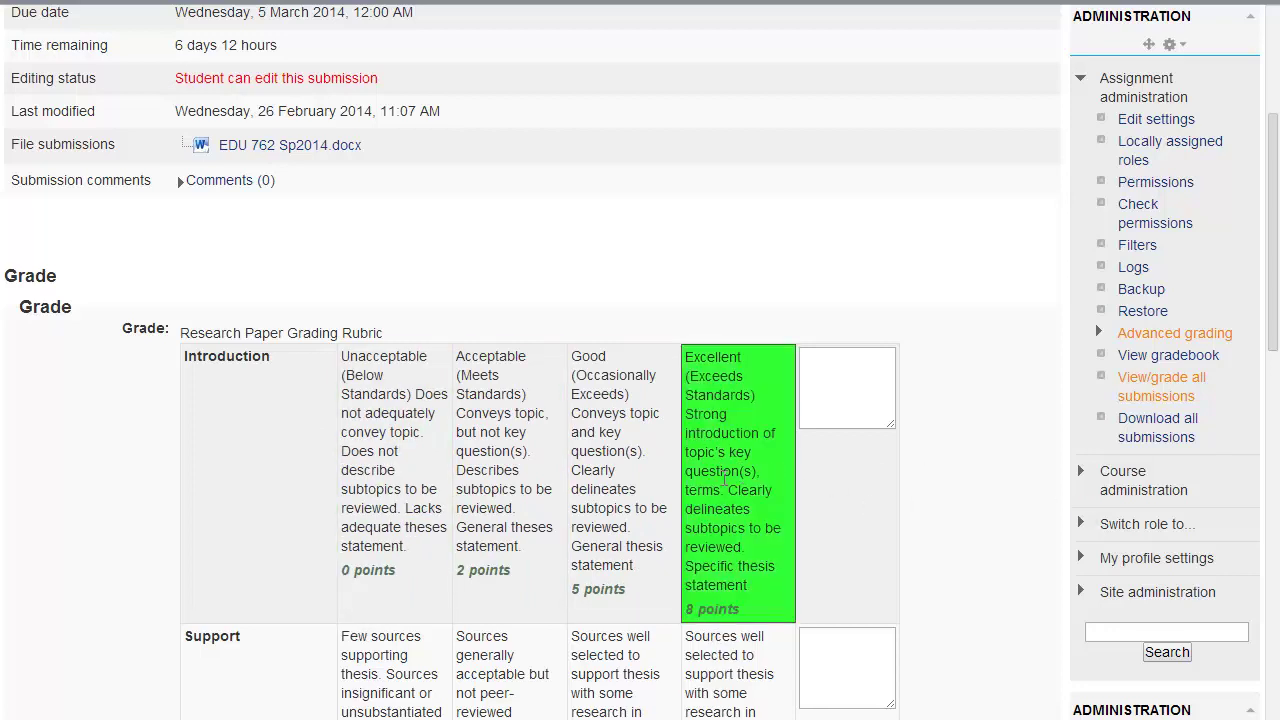
# Add an Introduction remark; rate Support Good, Grammar Excellent, Demonstration Excellent, Submission Ontime.
pyautogui.scroll(-1, 724, 480)
pyautogui.click(838, 288)
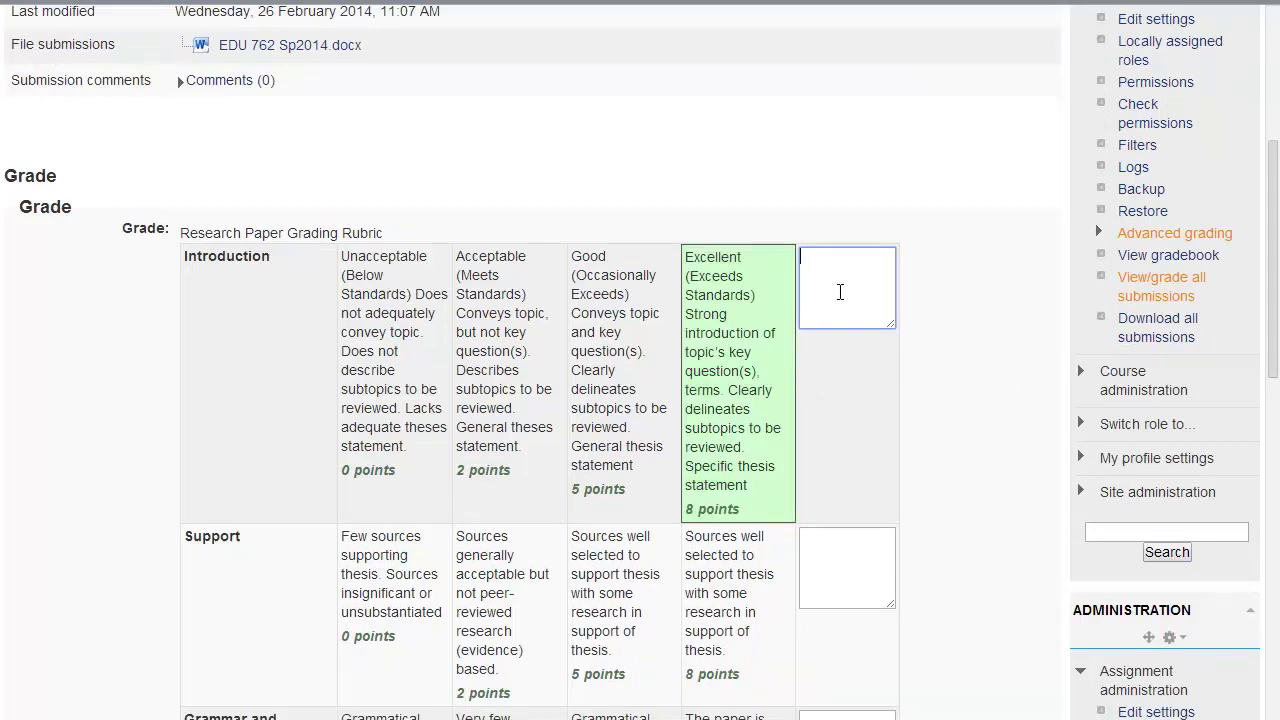
pyautogui.scroll(-2, 700, 420)
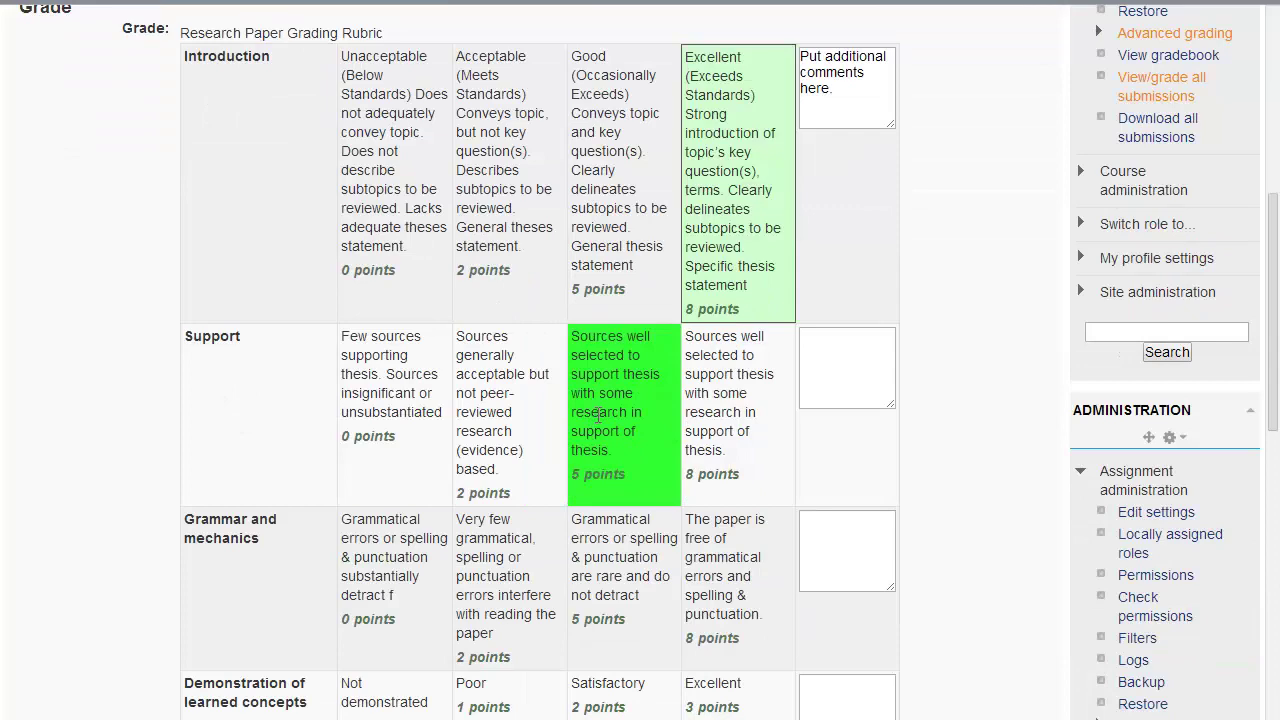
pyautogui.click(617, 398)
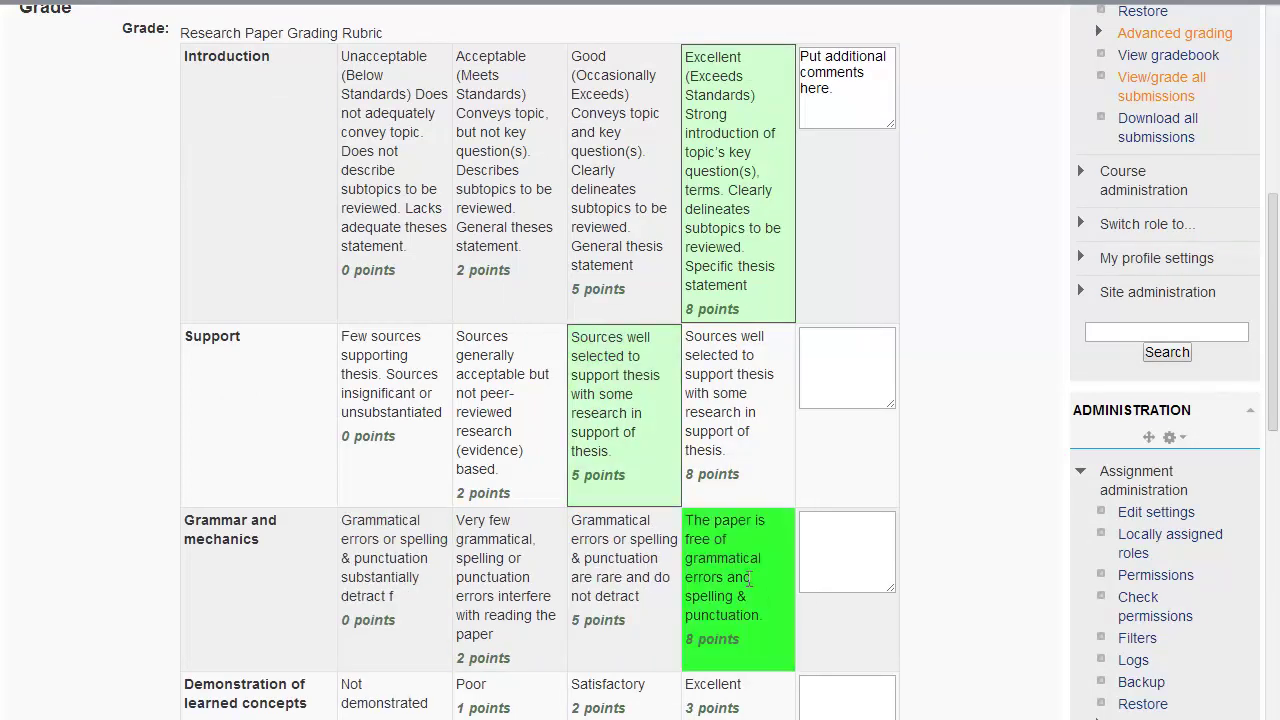
pyautogui.moveTo(742, 578); pyautogui.dragTo(751, 578)
pyautogui.scroll(-2, 982, 514)
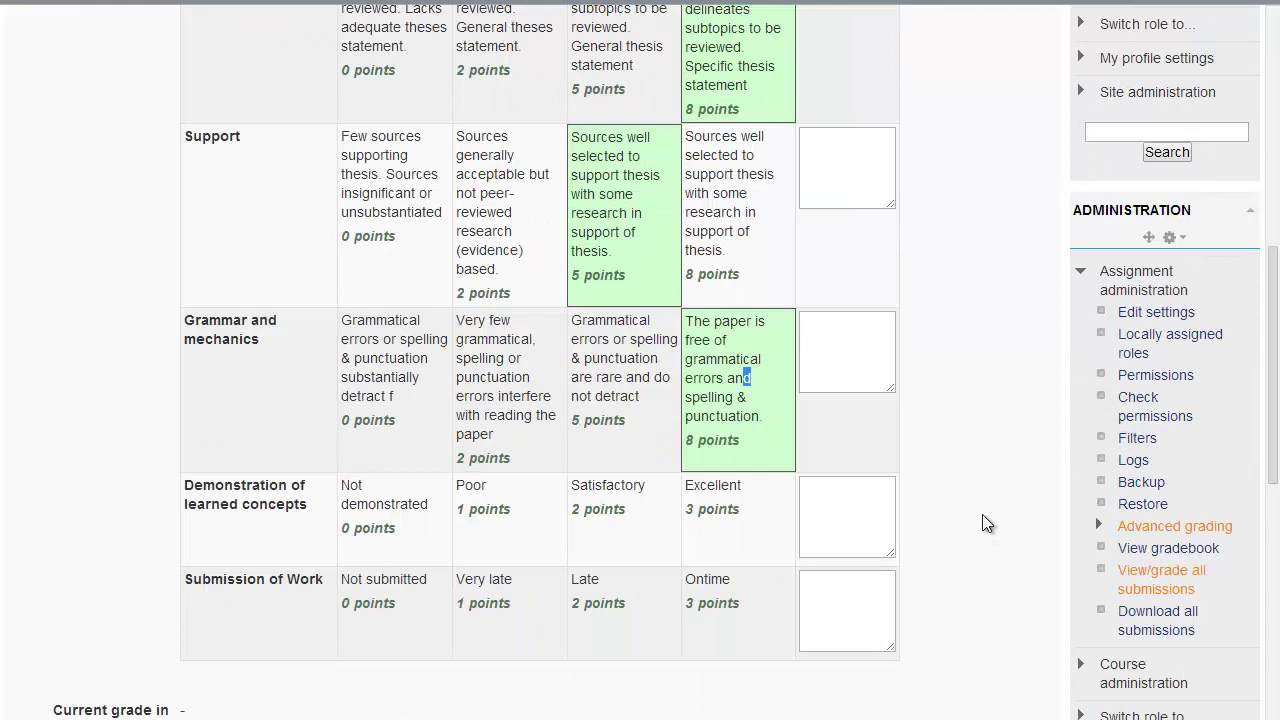
pyautogui.click(719, 515)
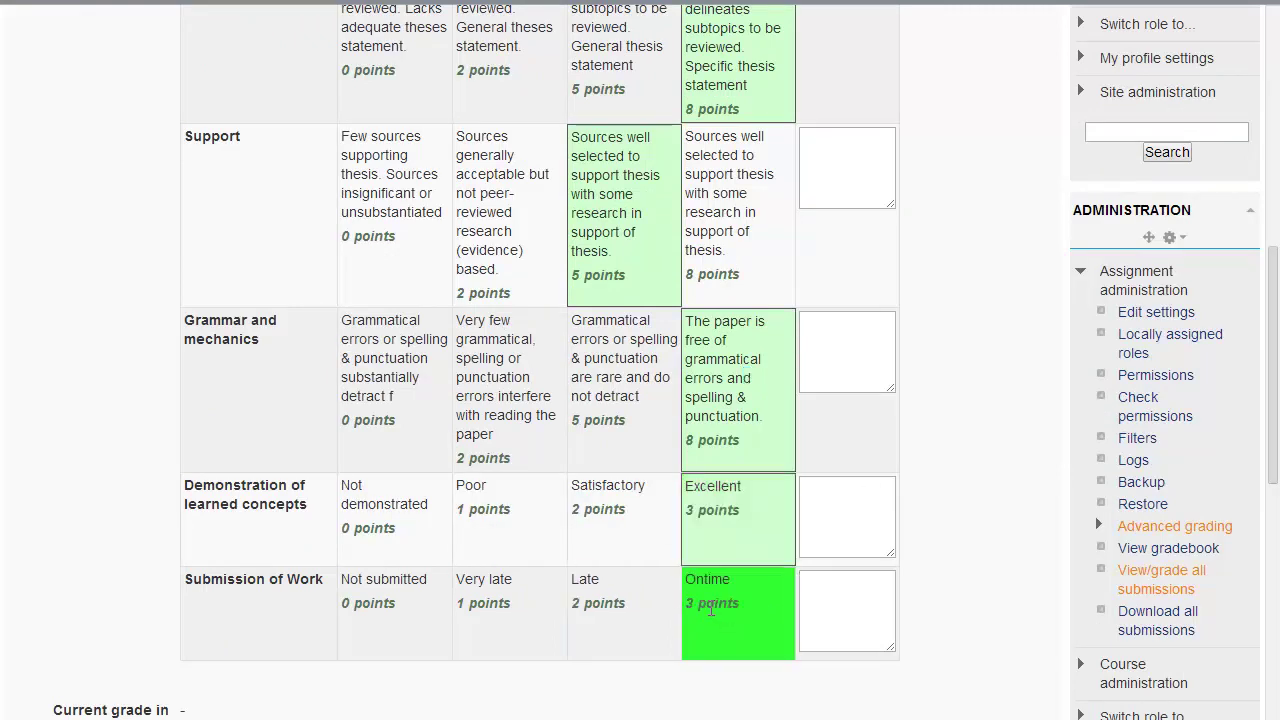
pyautogui.click(712, 605)
# Paste the feedback 'Great research but the assignment needed additional support... See rubric for more info.' and save.
pyautogui.scroll(-2, 977, 558)
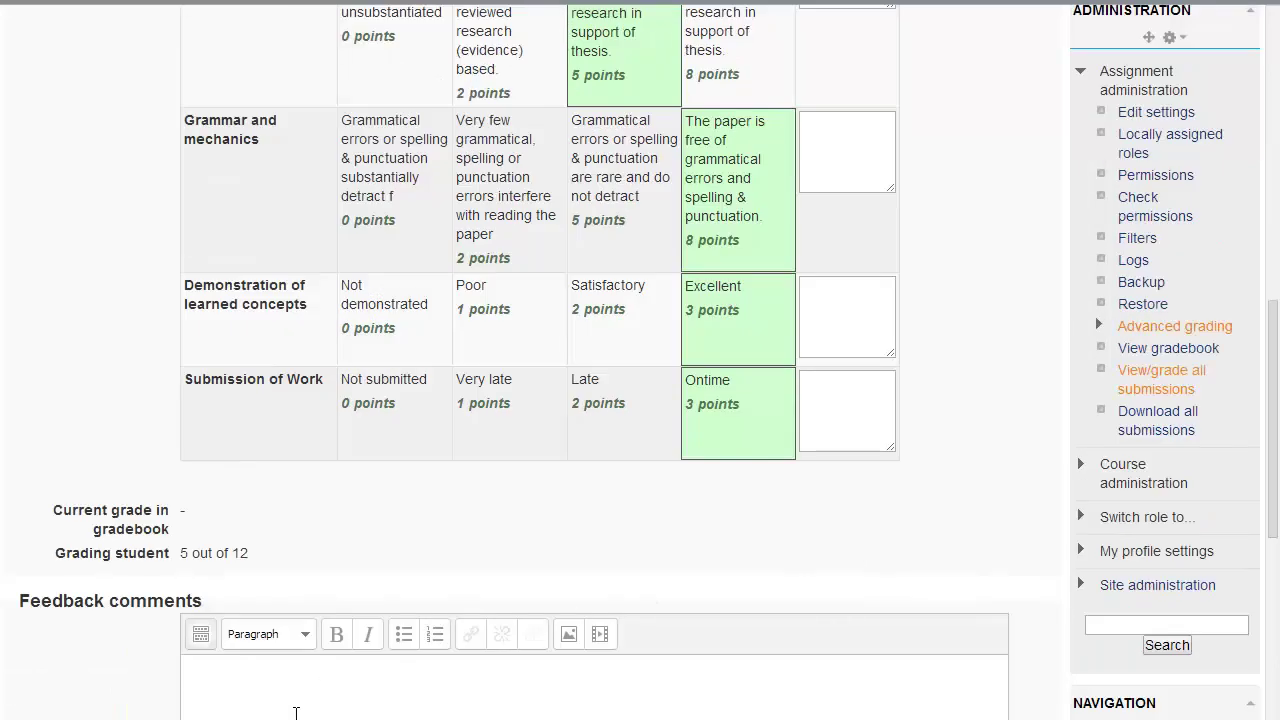
pyautogui.scroll(-2, 401, 674)
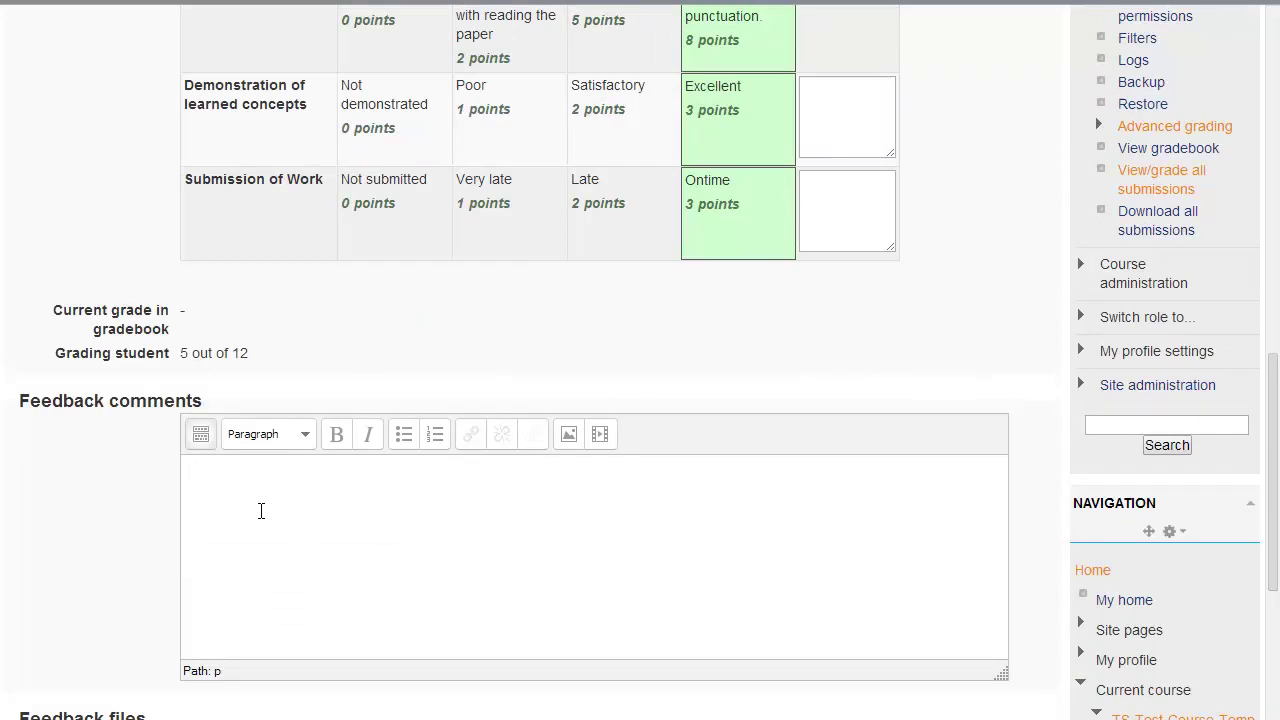
pyautogui.write('Great research but the assignment needed additional support ..... See rubric for more info.')
pyautogui.scroll(-1, 631, 466)
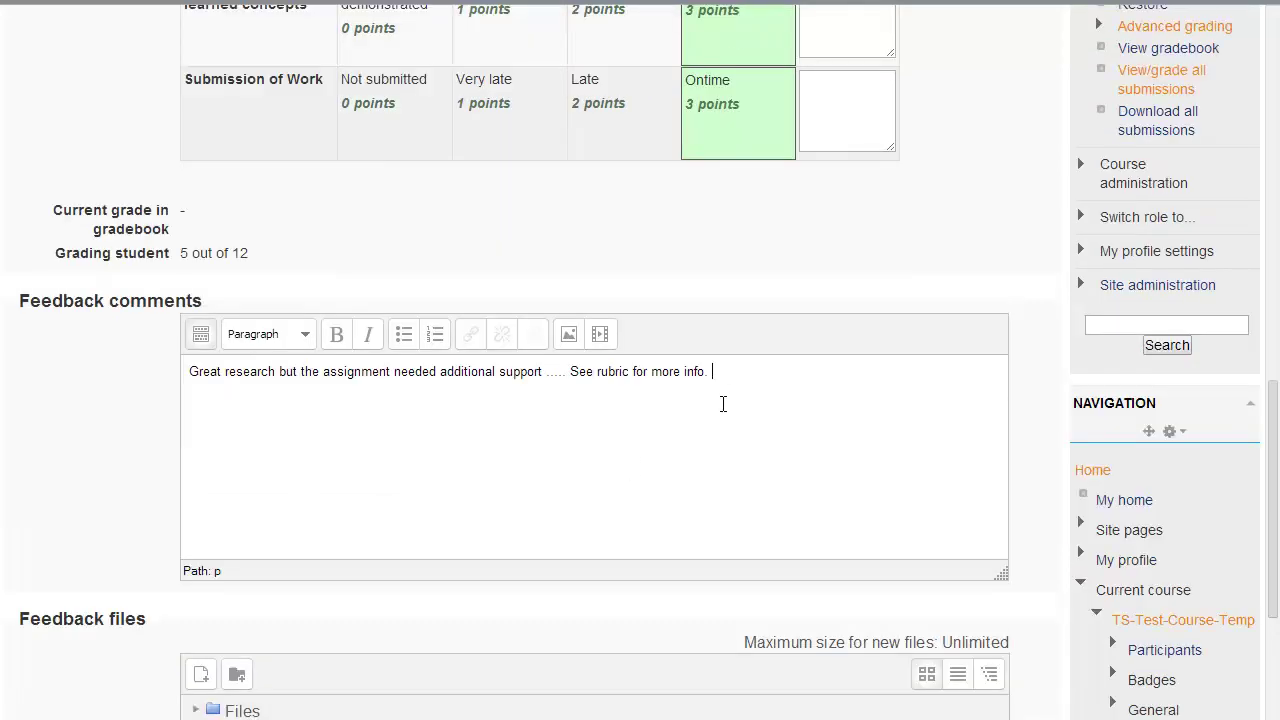
pyautogui.moveTo(725, 378); pyautogui.dragTo(586, 372)
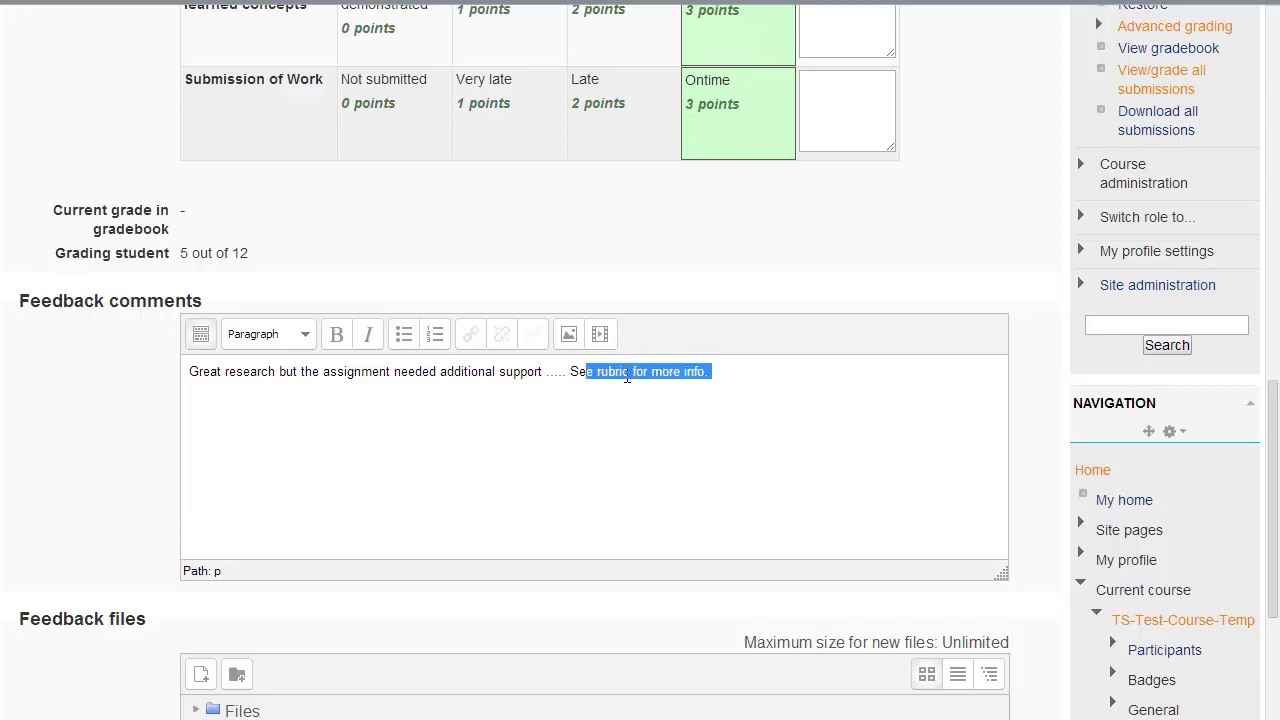
pyautogui.scroll(3, 754, 423)
pyautogui.scroll(5, 905, 330)
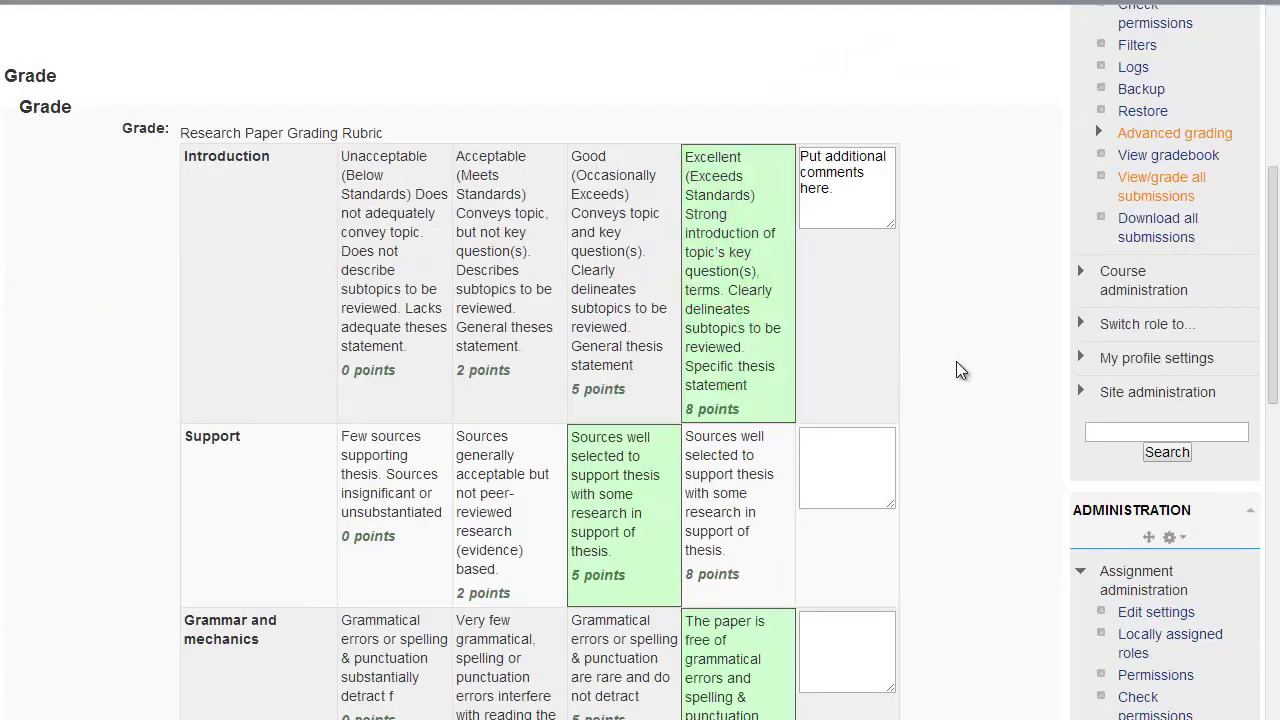
pyautogui.scroll(-4, 956, 361)
pyautogui.scroll(-2, 953, 375)
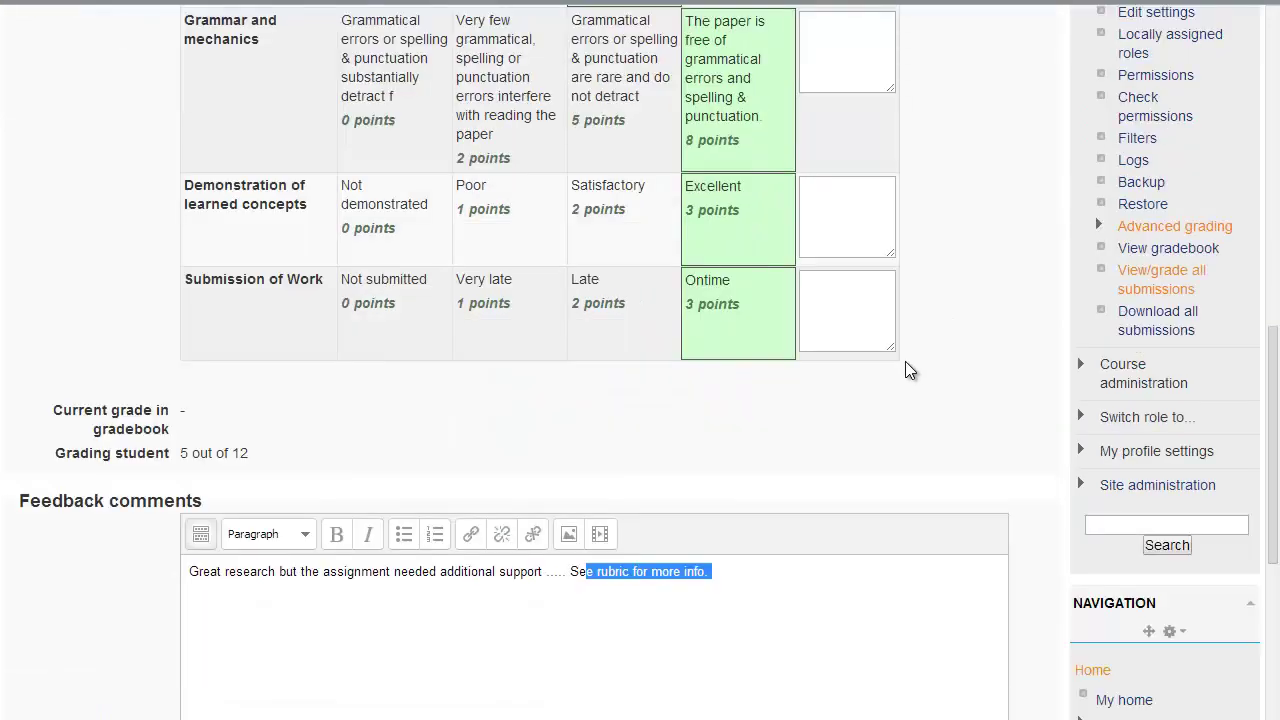
pyautogui.scroll(-3, 905, 361)
pyautogui.scroll(-2, 391, 443)
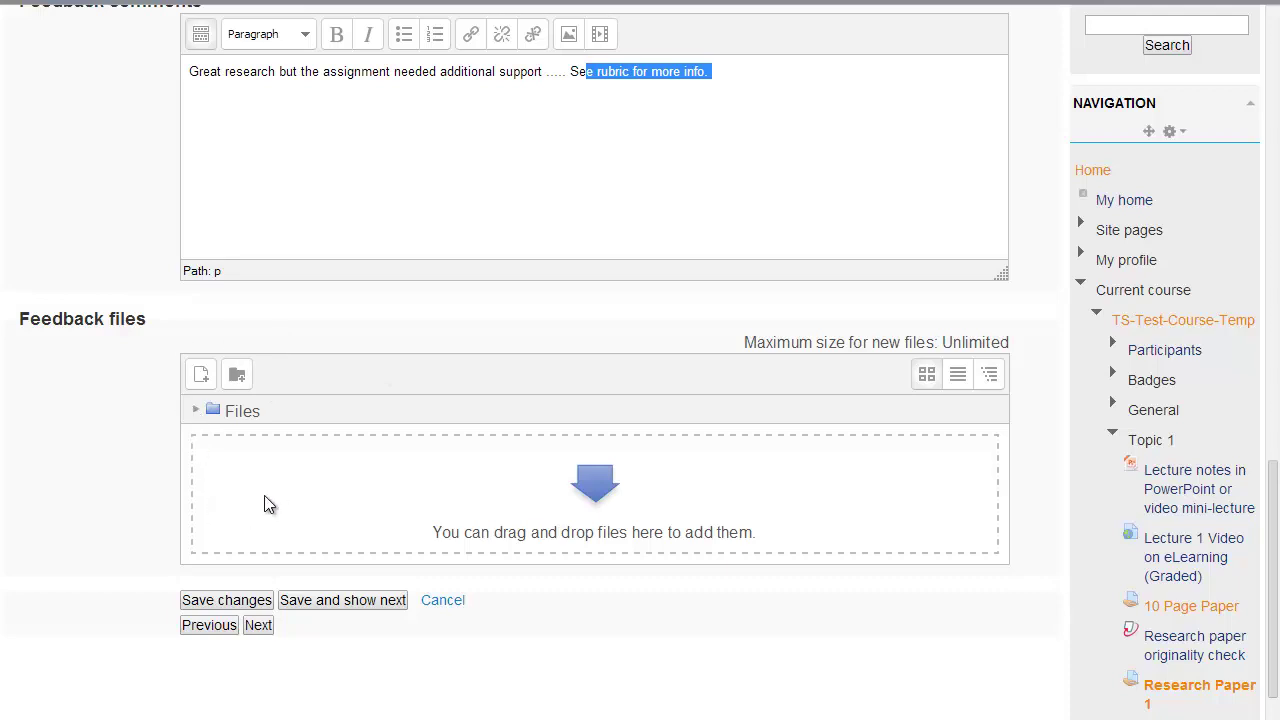
pyautogui.click(228, 601)
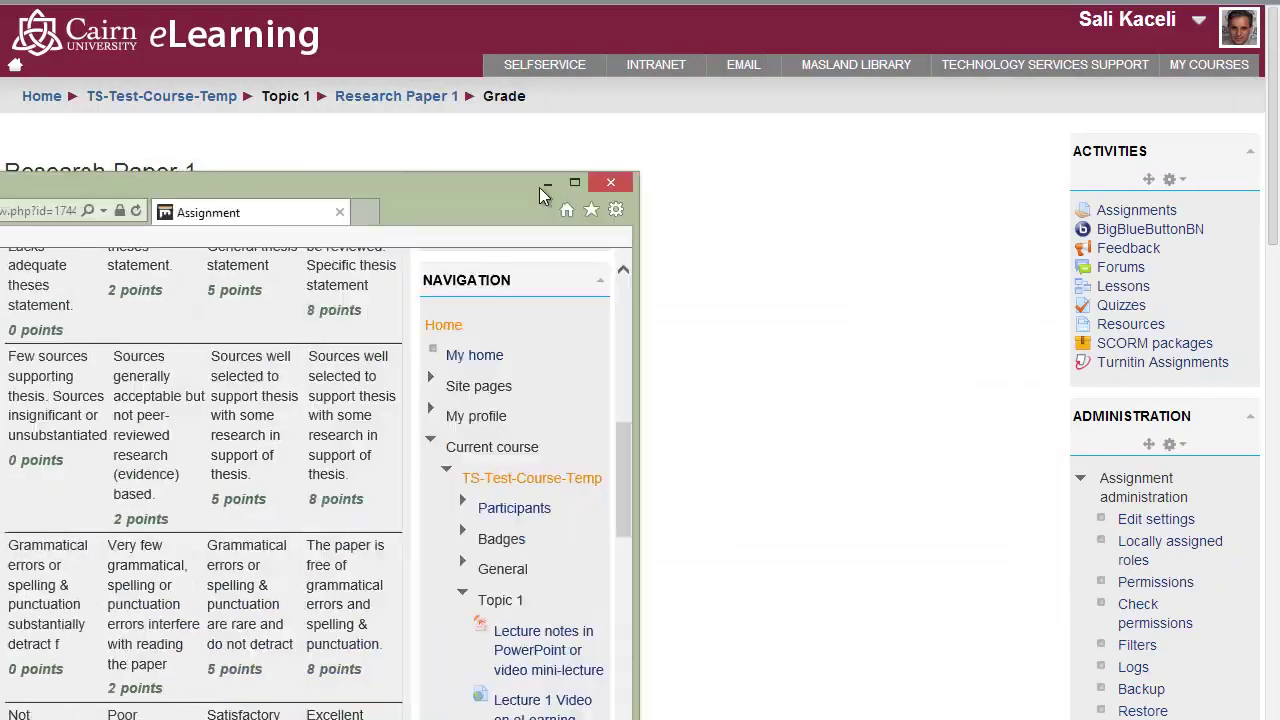
pyautogui.moveTo(539, 187); pyautogui.dragTo(875, 164)
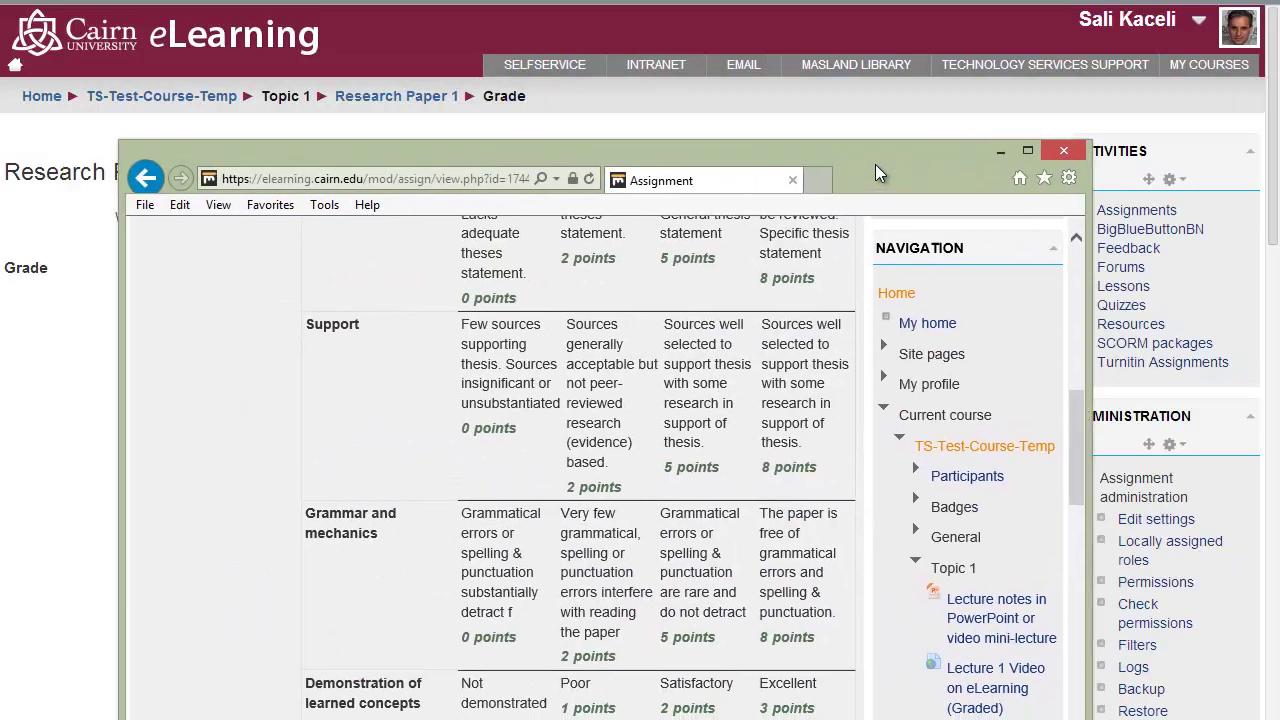
pyautogui.scroll(10, 452, 393)
pyautogui.rightClick(452, 393)
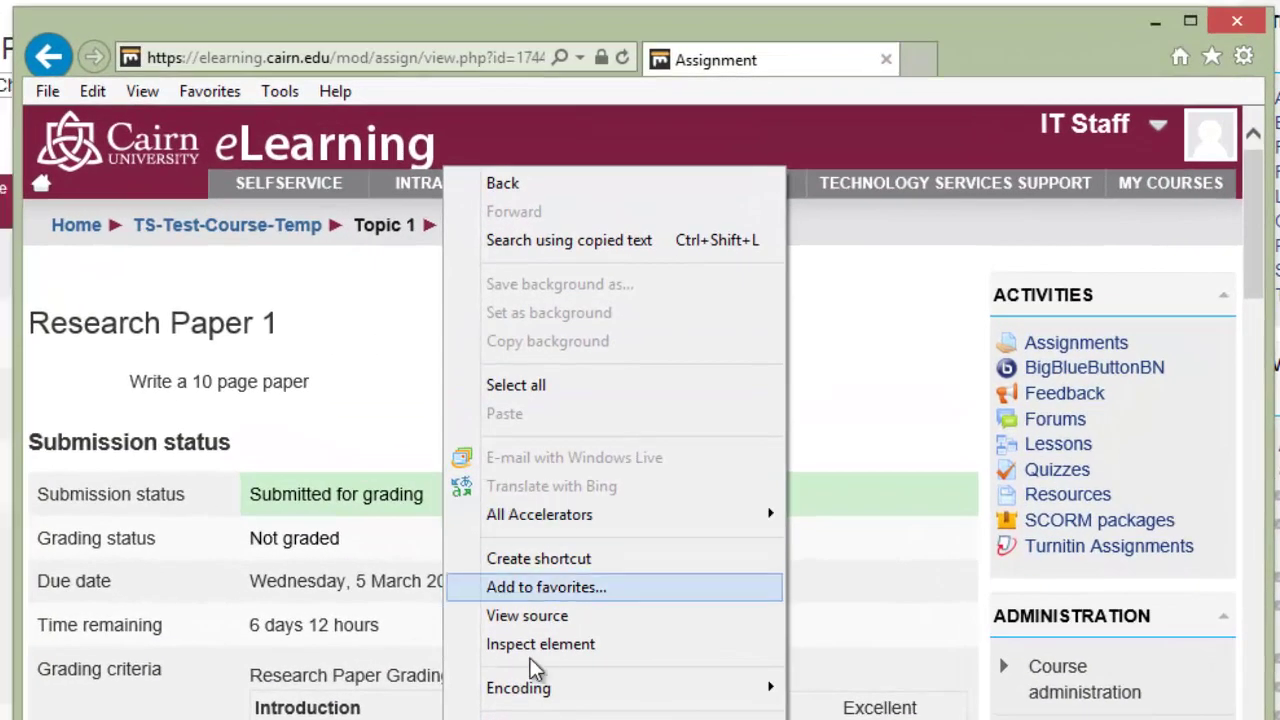
pyautogui.press('F5')
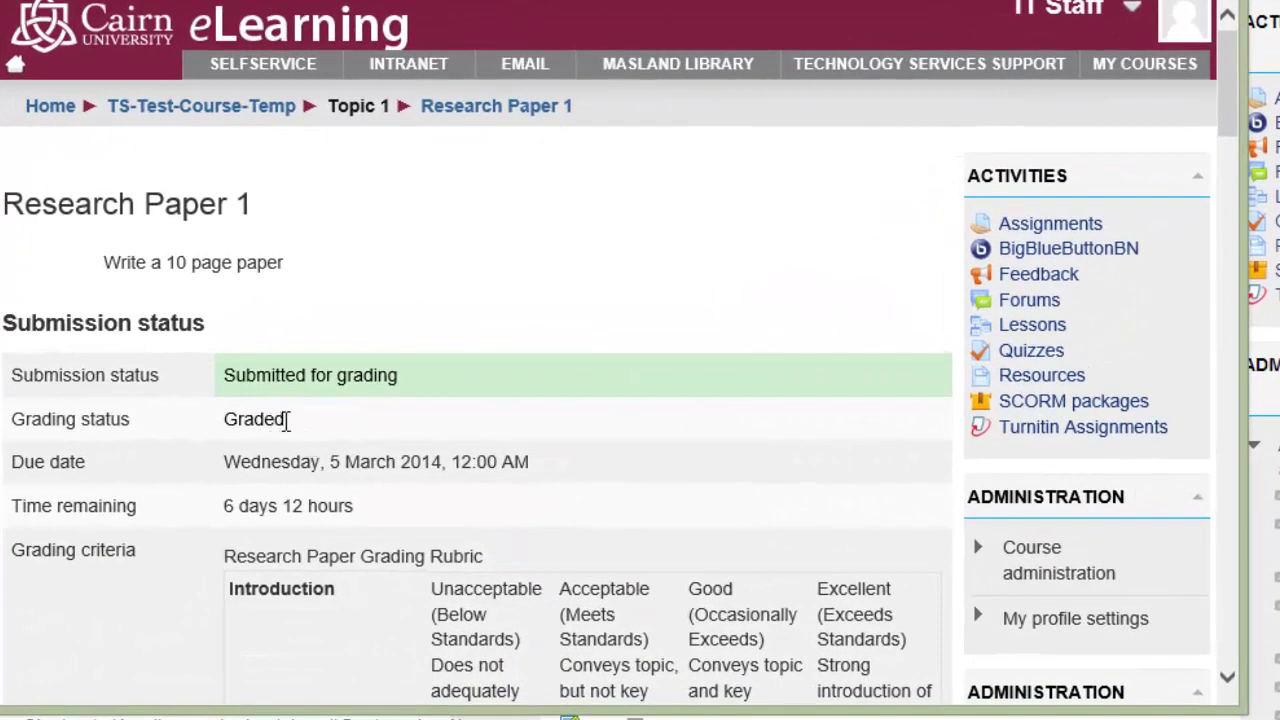
pyautogui.scroll(-8, 794, 378)
pyautogui.scroll(3, 794, 378)
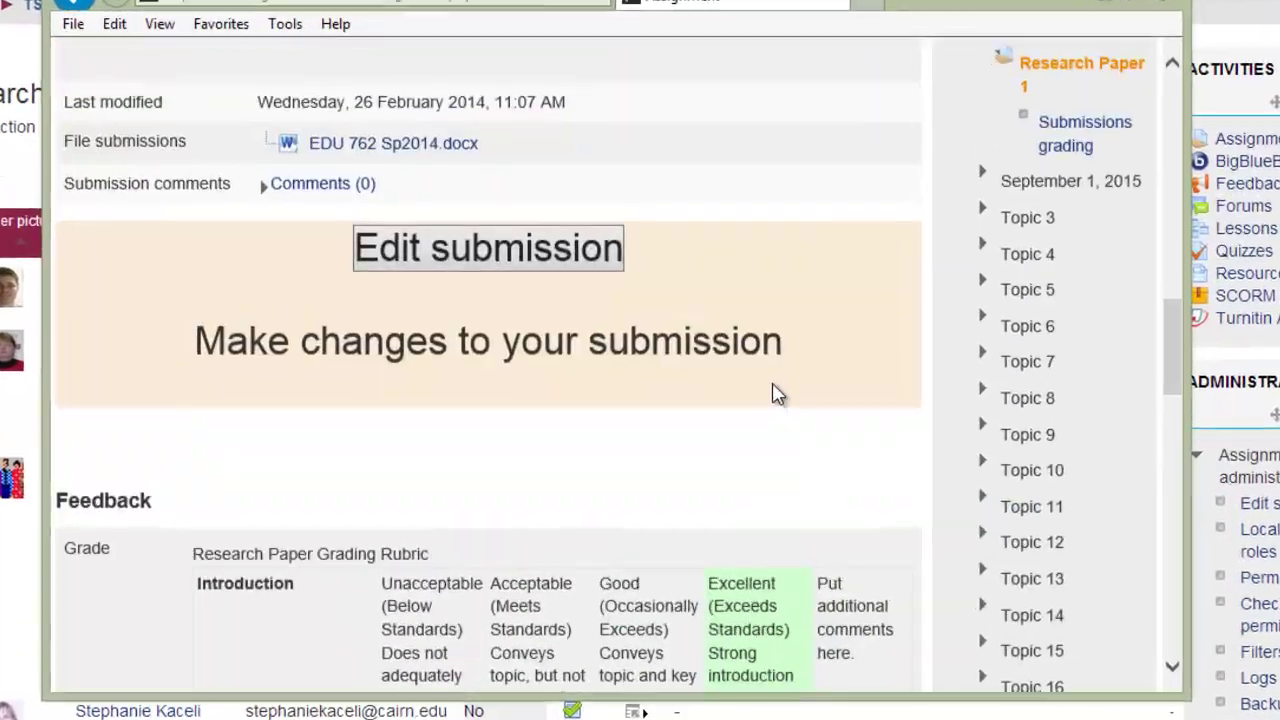
pyautogui.scroll(-5, 790, 380)
pyautogui.scroll(4, 634, 333)
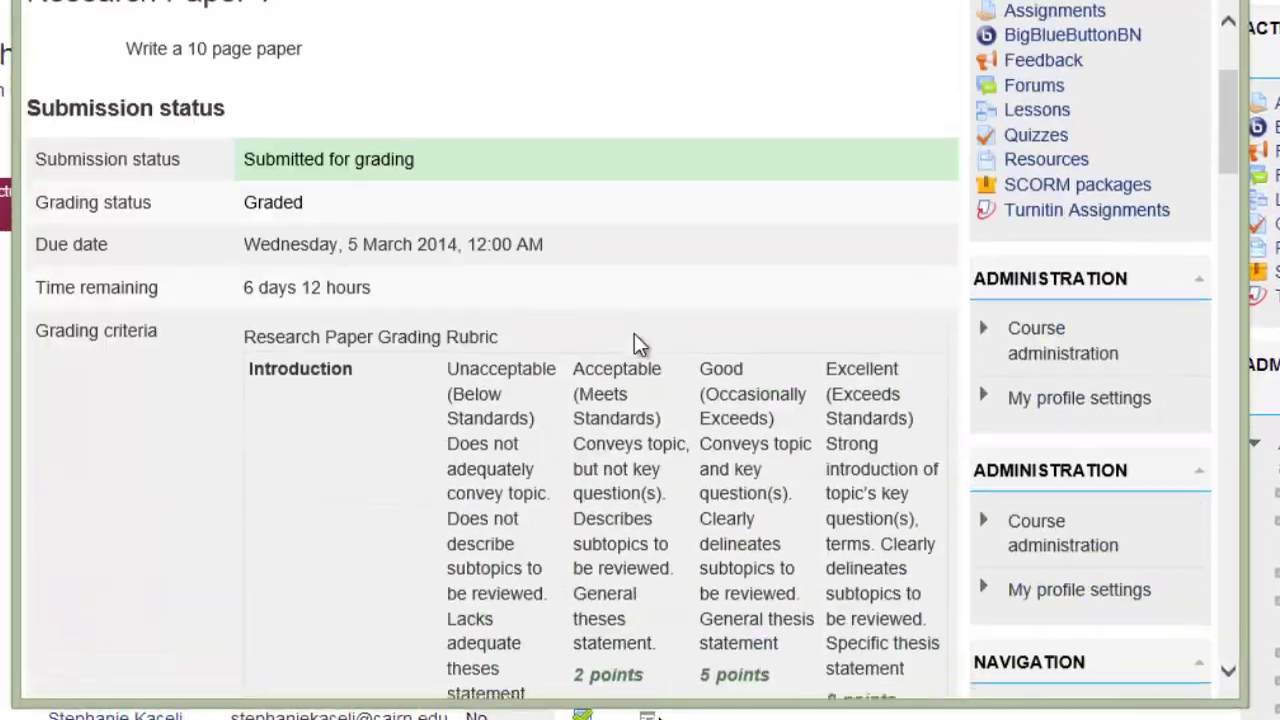
pyautogui.scroll(-5, 813, 400)
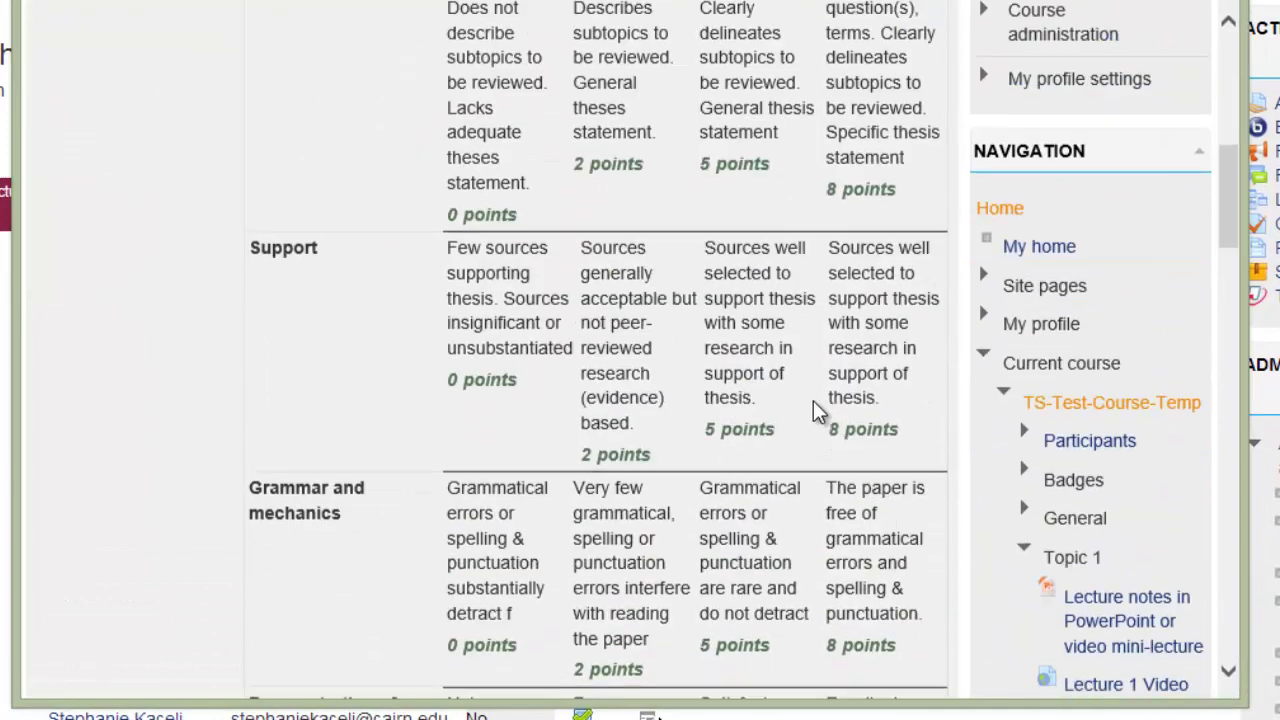
pyautogui.scroll(-10, 813, 400)
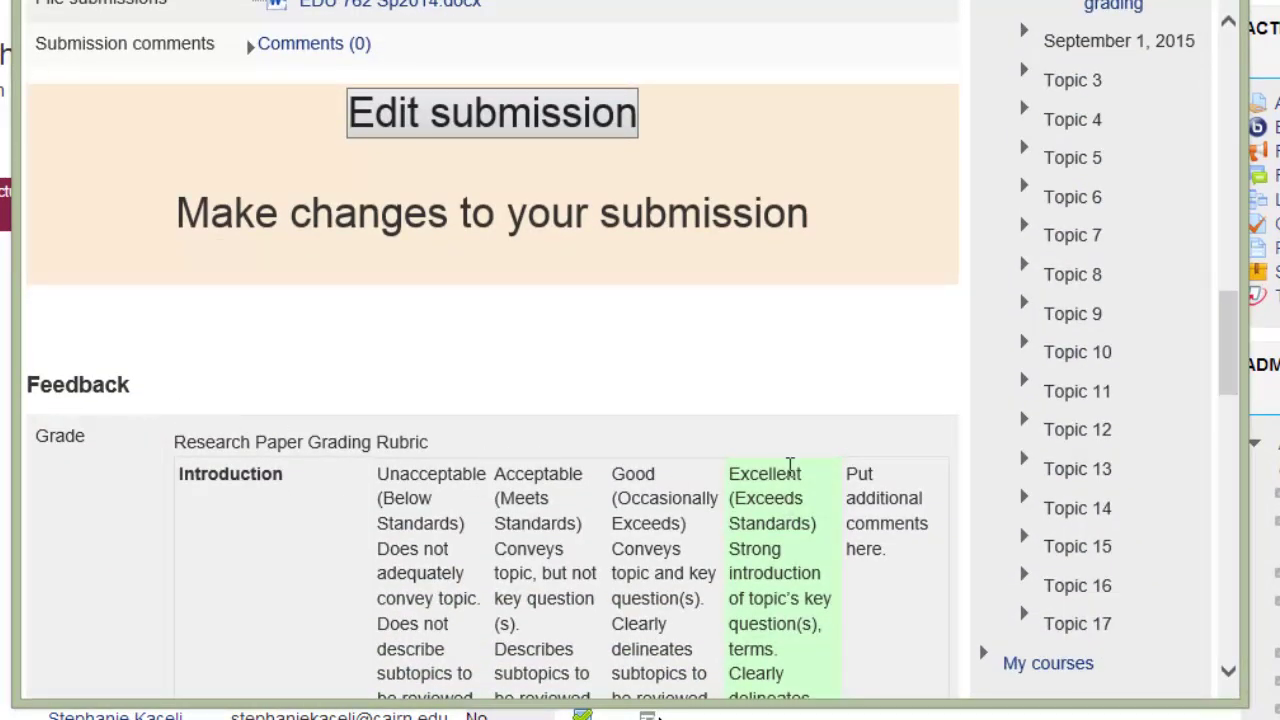
pyautogui.scroll(-3, 791, 460)
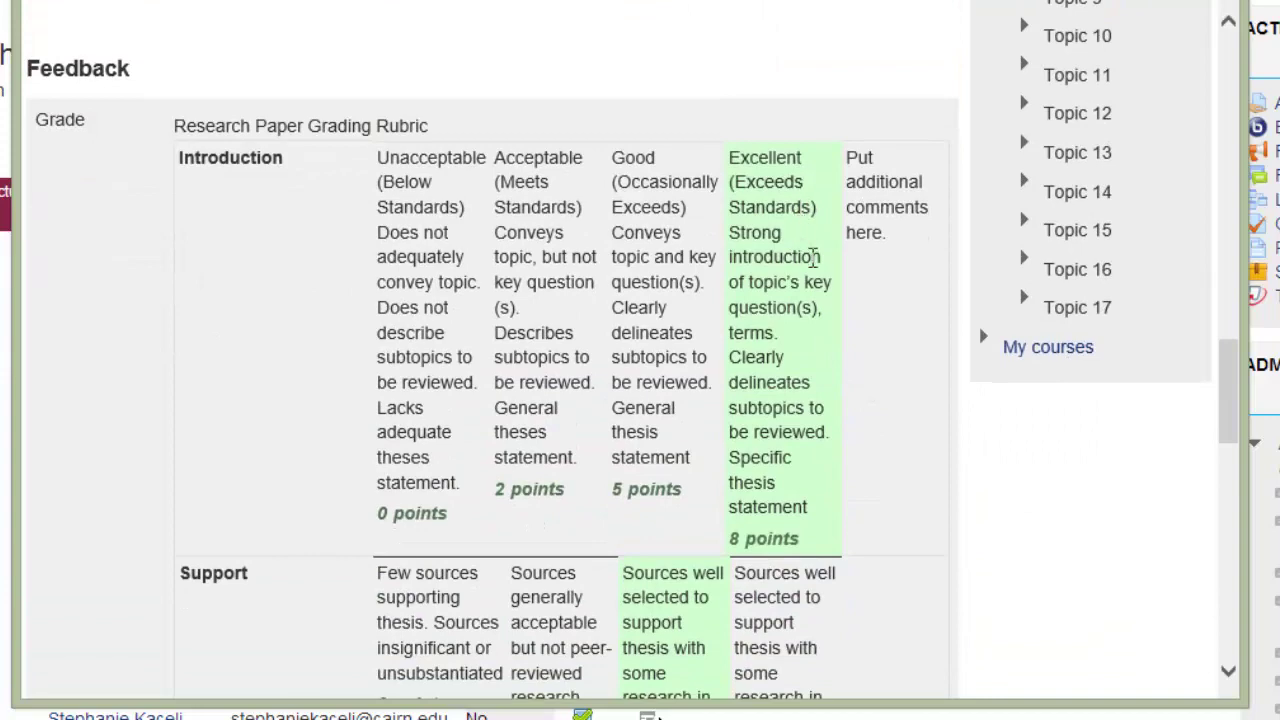
pyautogui.moveTo(892, 229)
pyautogui.mouseDown()
pyautogui.moveTo(850, 165)
pyautogui.moveTo(877, 209)
pyautogui.mouseUp()
pyautogui.click(813, 255)
pyautogui.scroll(-2, 776, 330)
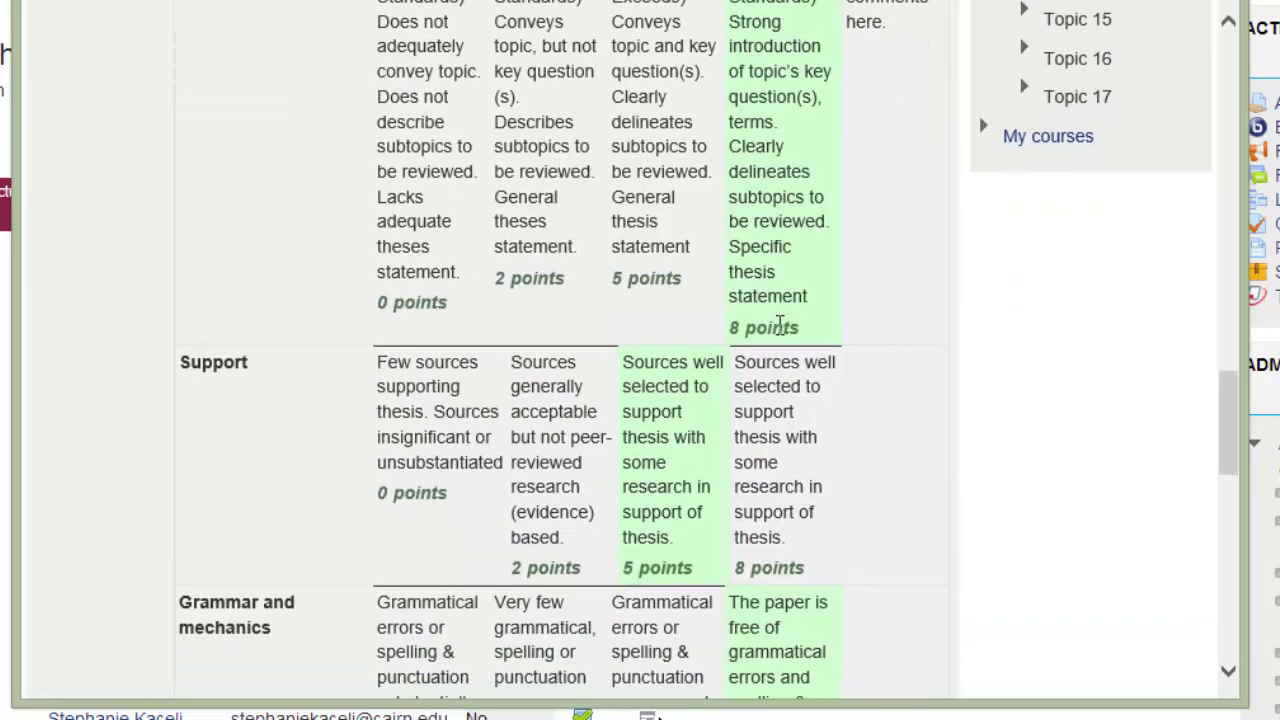
pyautogui.scroll(-6, 669, 437)
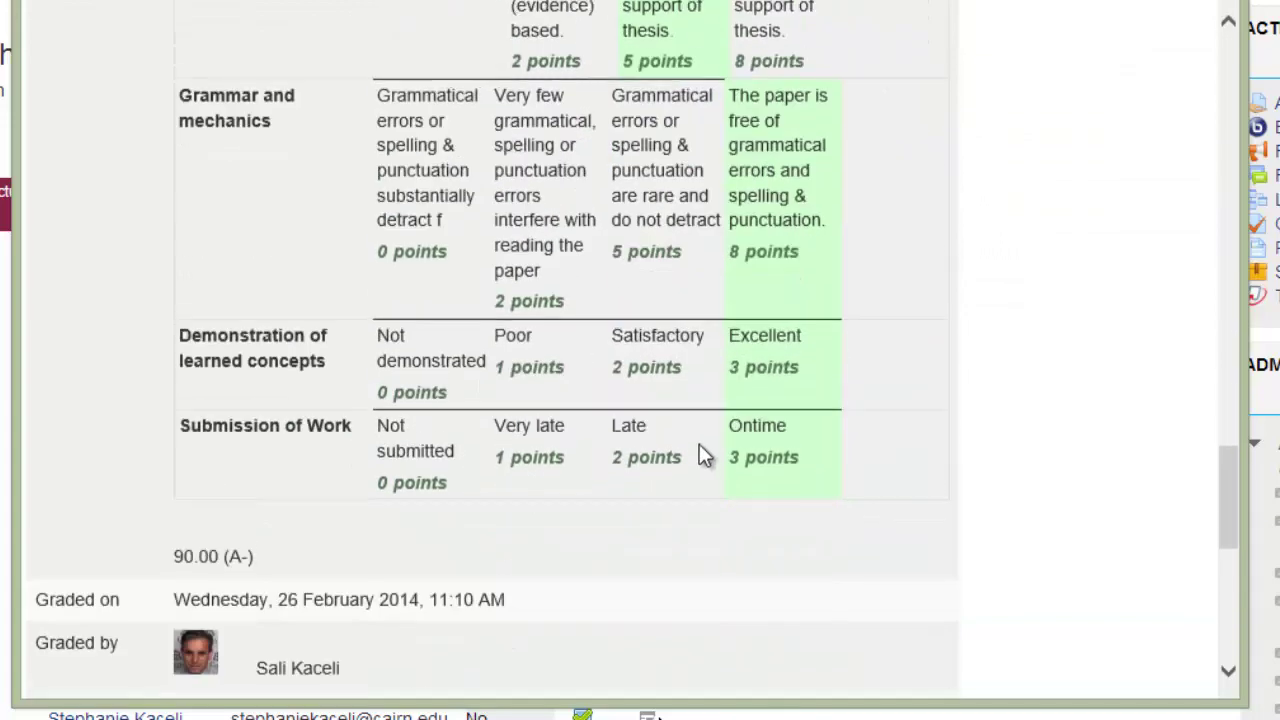
pyautogui.scroll(-1, 741, 405)
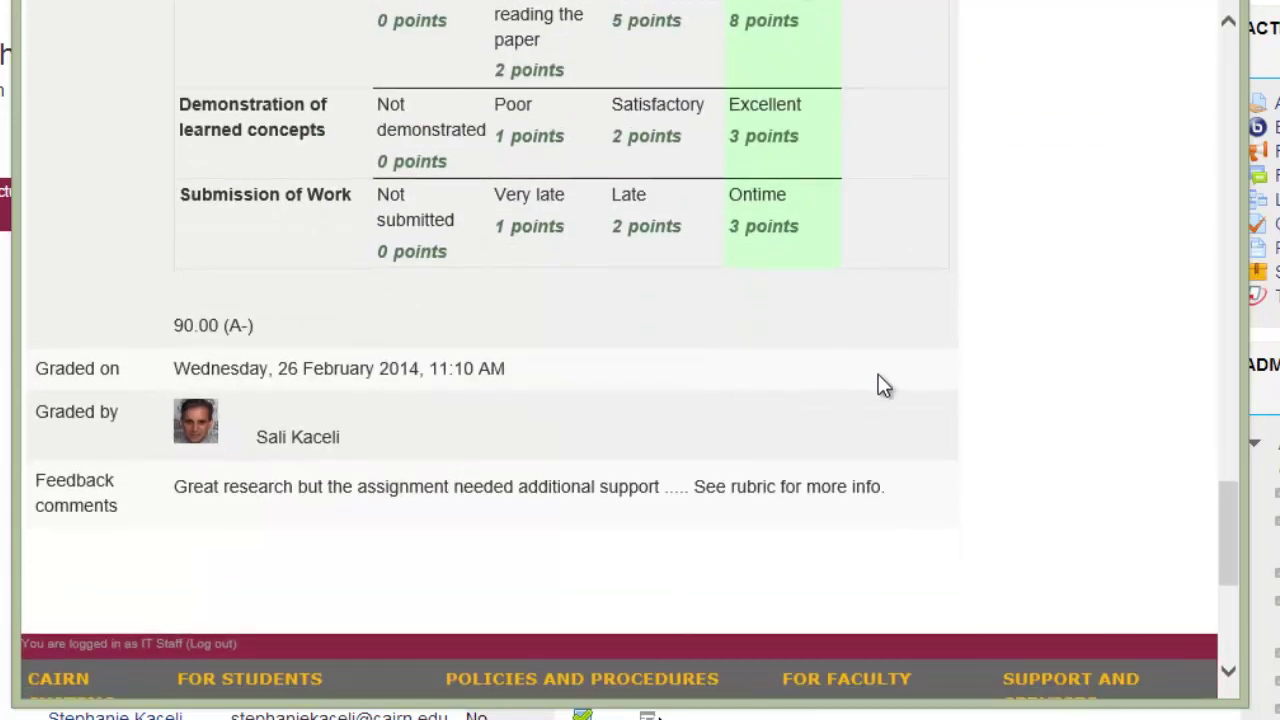
pyautogui.scroll(4, 878, 380)
pyautogui.scroll(-3, 584, 585)
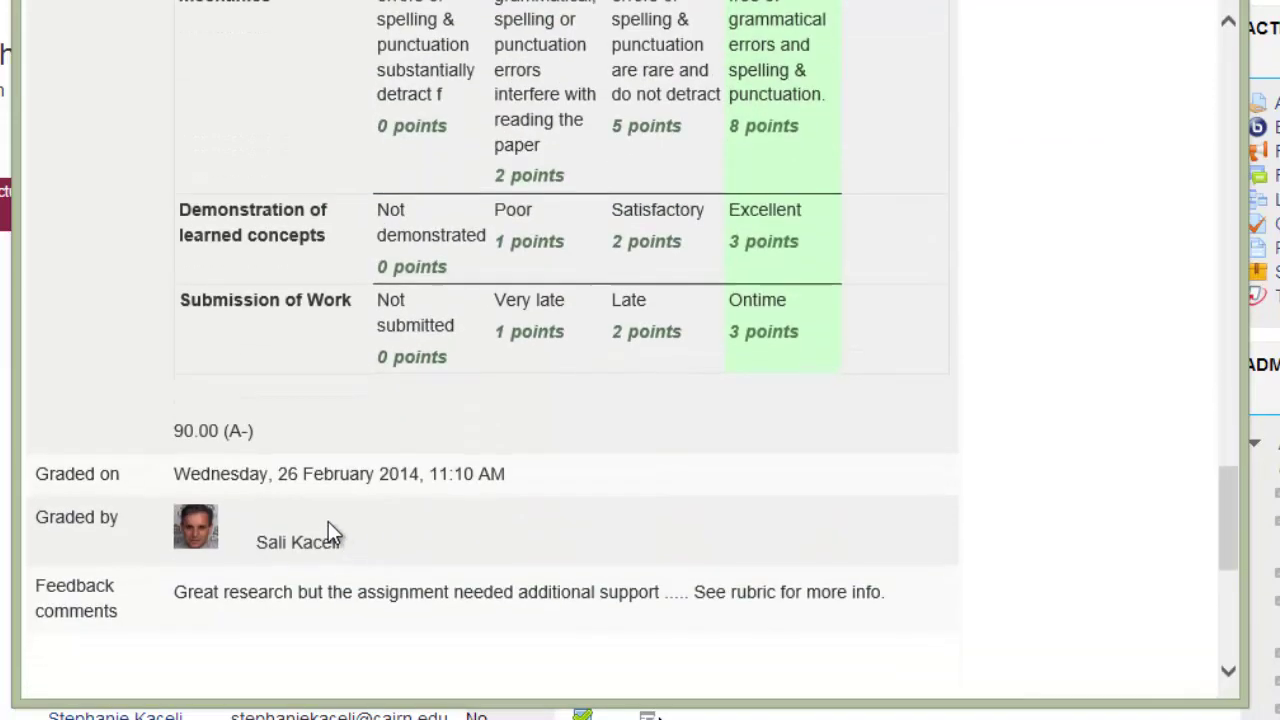
pyautogui.moveTo(256, 432); pyautogui.dragTo(170, 432)
pyautogui.click(267, 433)
pyautogui.moveTo(276, 437); pyautogui.dragTo(187, 437)
# Review the 90.00 (A-) rubric feedback and widen the browser window, returning to the course page.
pyautogui.click(336, 443)
pyautogui.scroll(4, 810, 445)
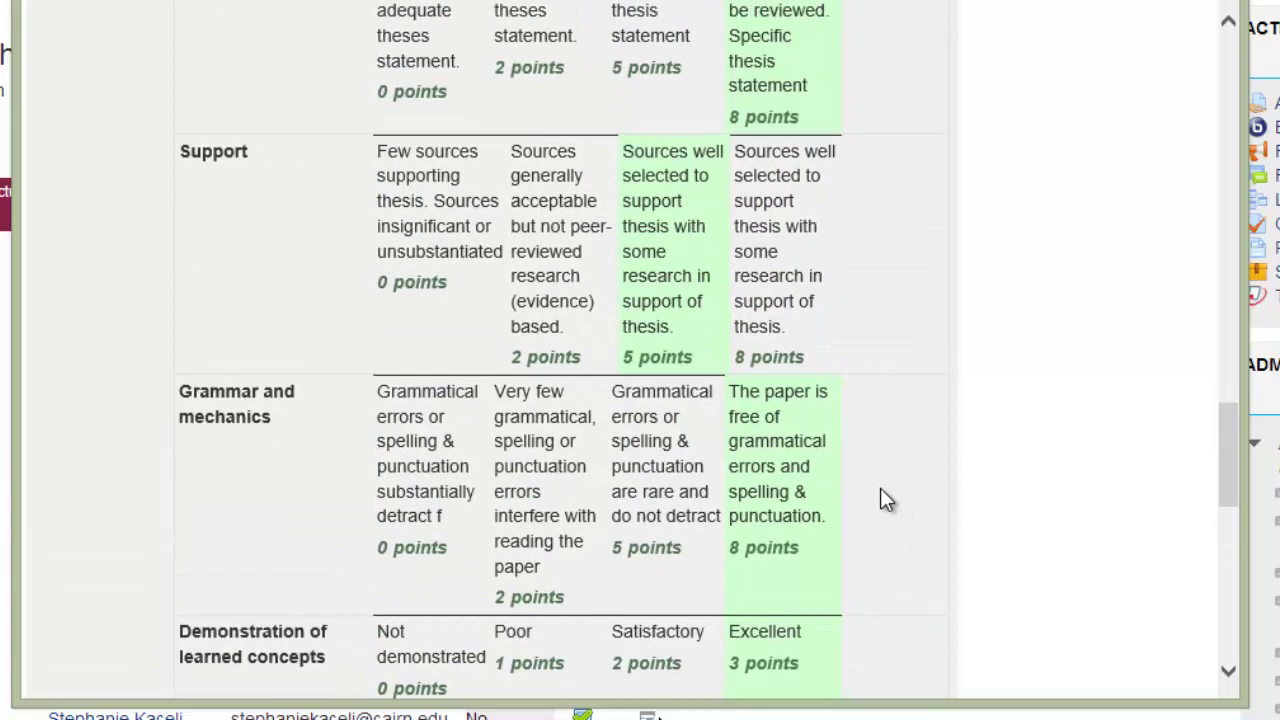
pyautogui.scroll(4, 884, 500)
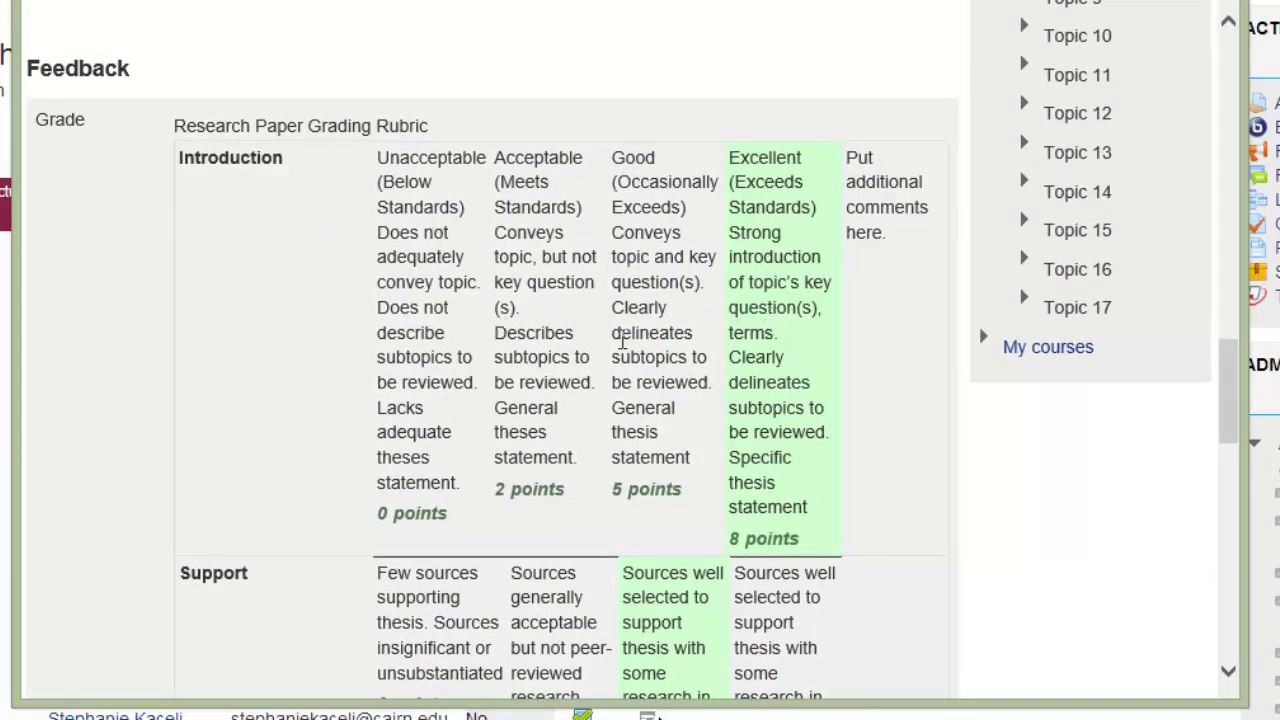
pyautogui.scroll(-2, 640, 370)
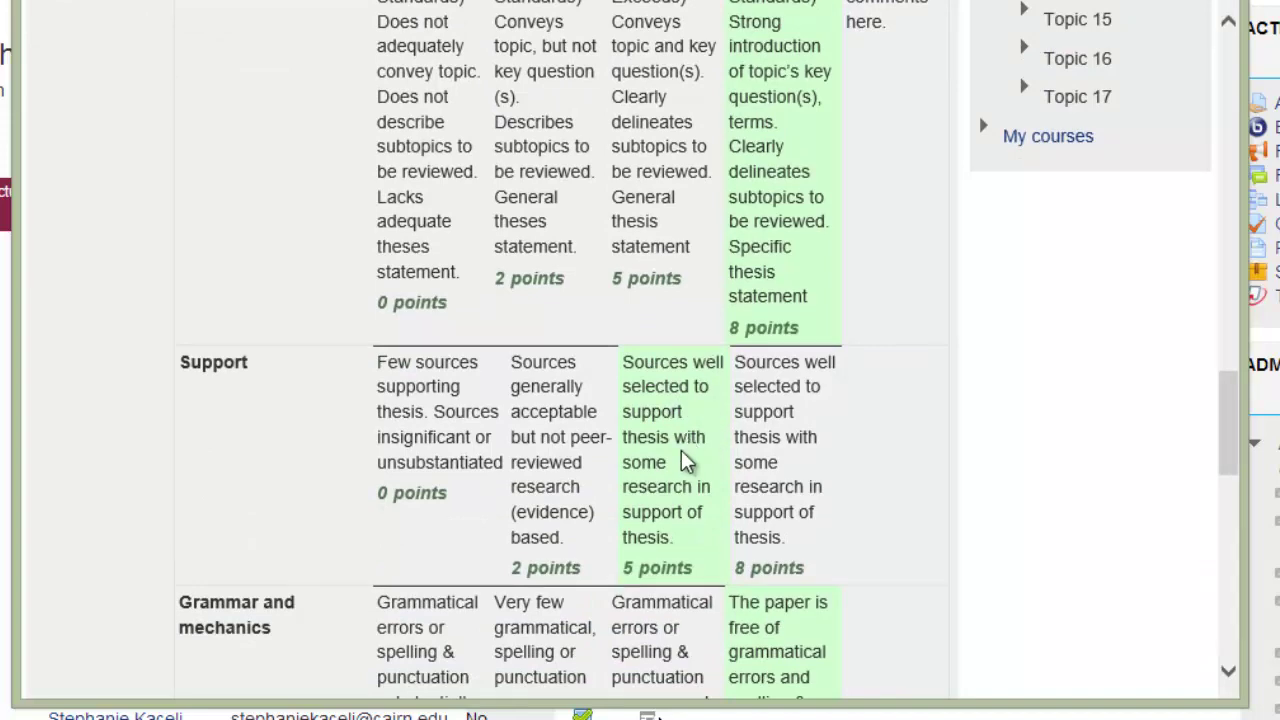
pyautogui.scroll(-6, 690, 505)
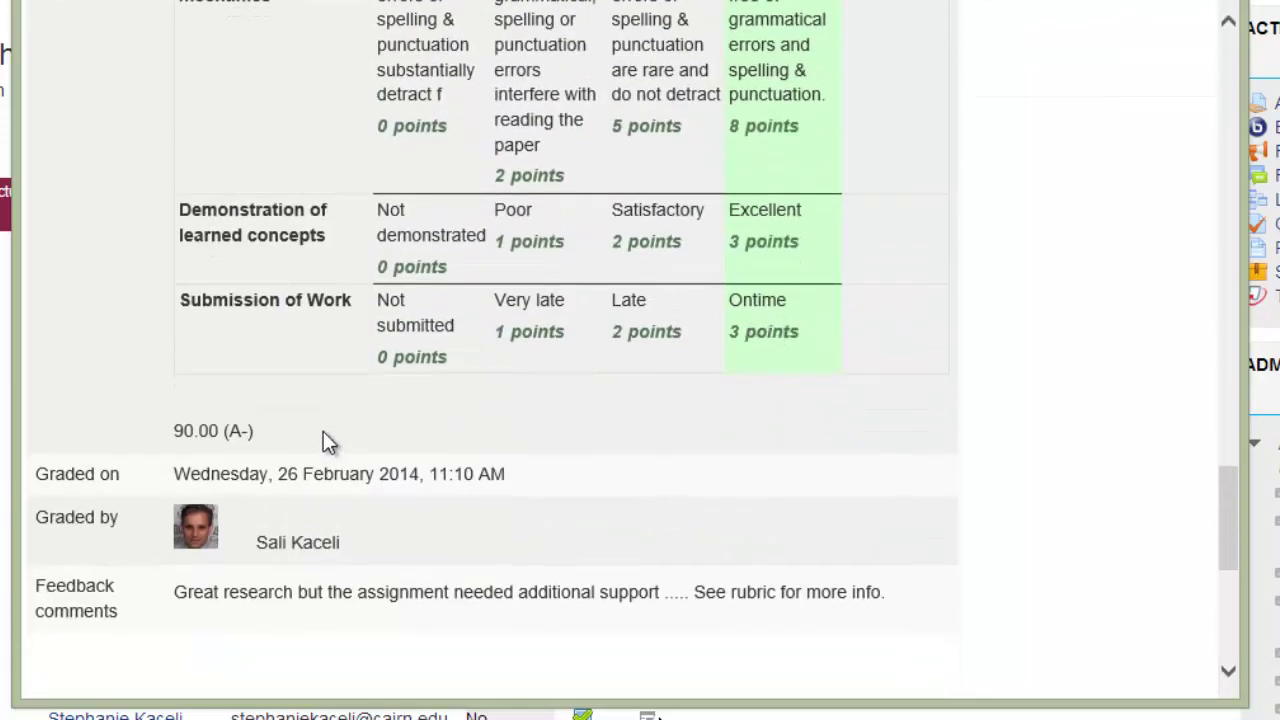
pyautogui.scroll(3, 637, 363)
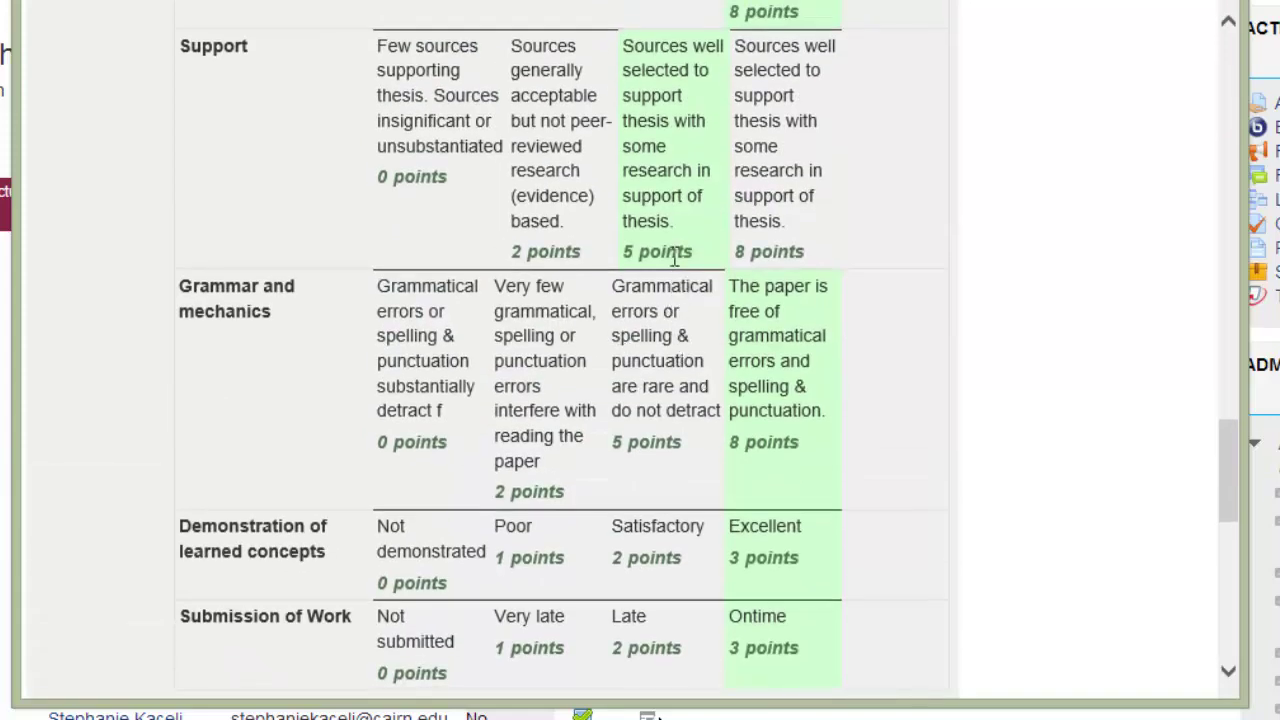
pyautogui.scroll(-5, 675, 260)
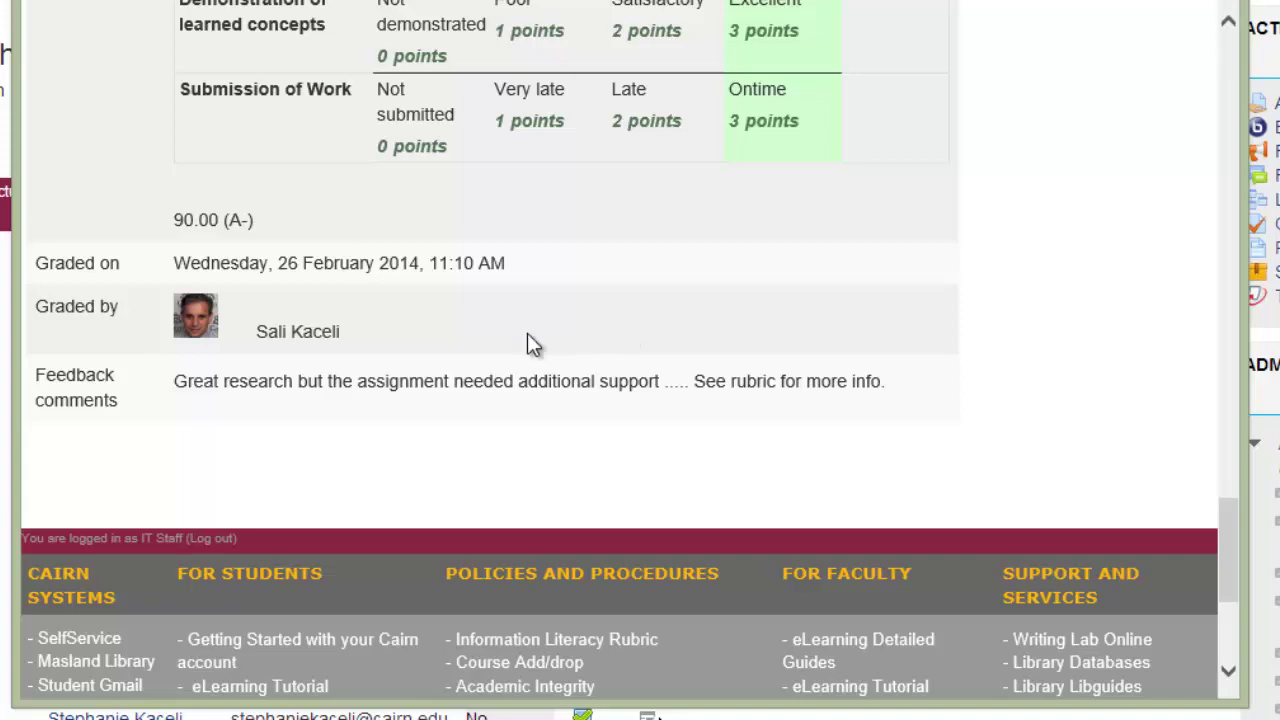
pyautogui.scroll(8, 709, 385)
pyautogui.scroll(5, 709, 385)
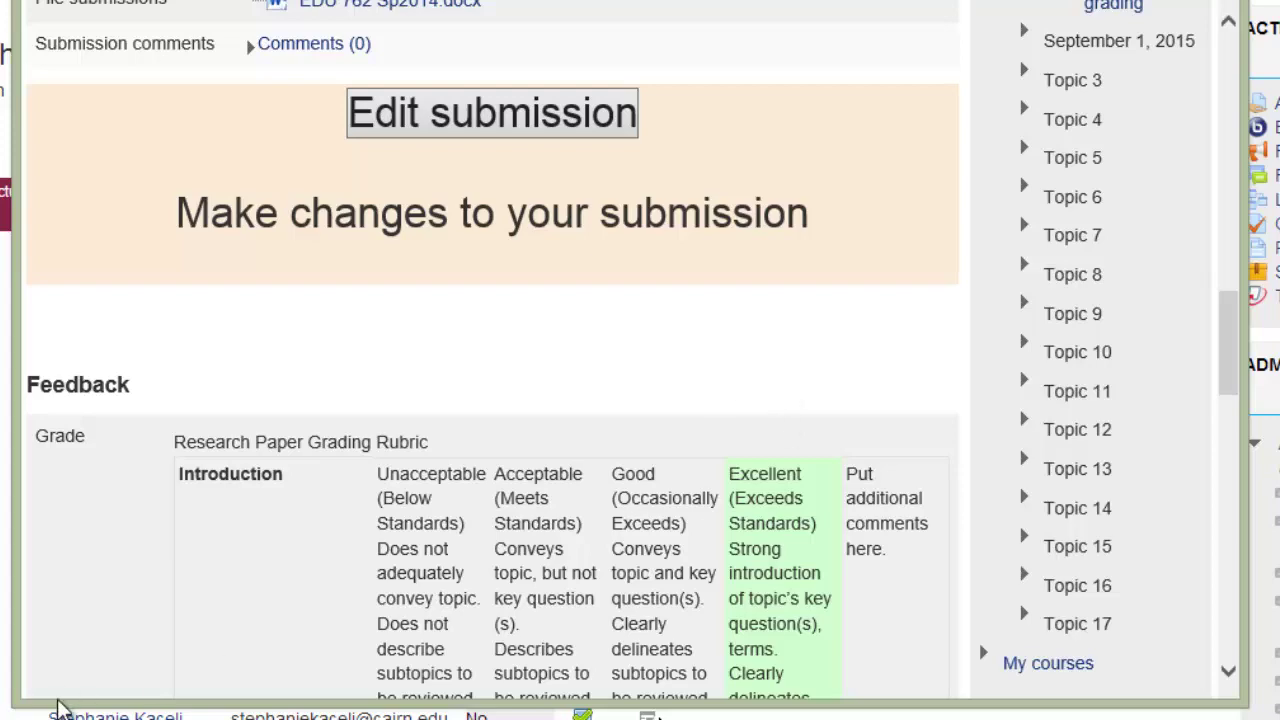
pyautogui.moveTo(14, 702); pyautogui.dragTo(5, 702)
pyautogui.moveTo(650, 714); pyautogui.dragTo(650, 719)
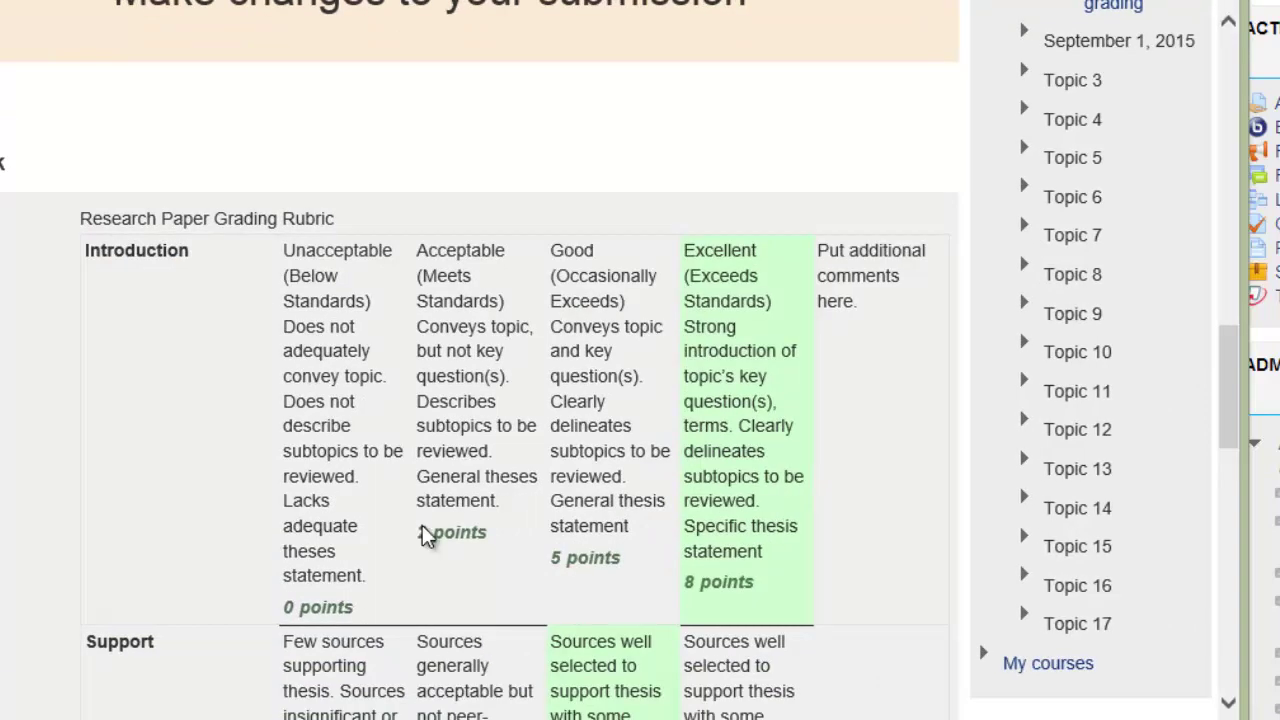
pyautogui.scroll(-4, 423, 531)
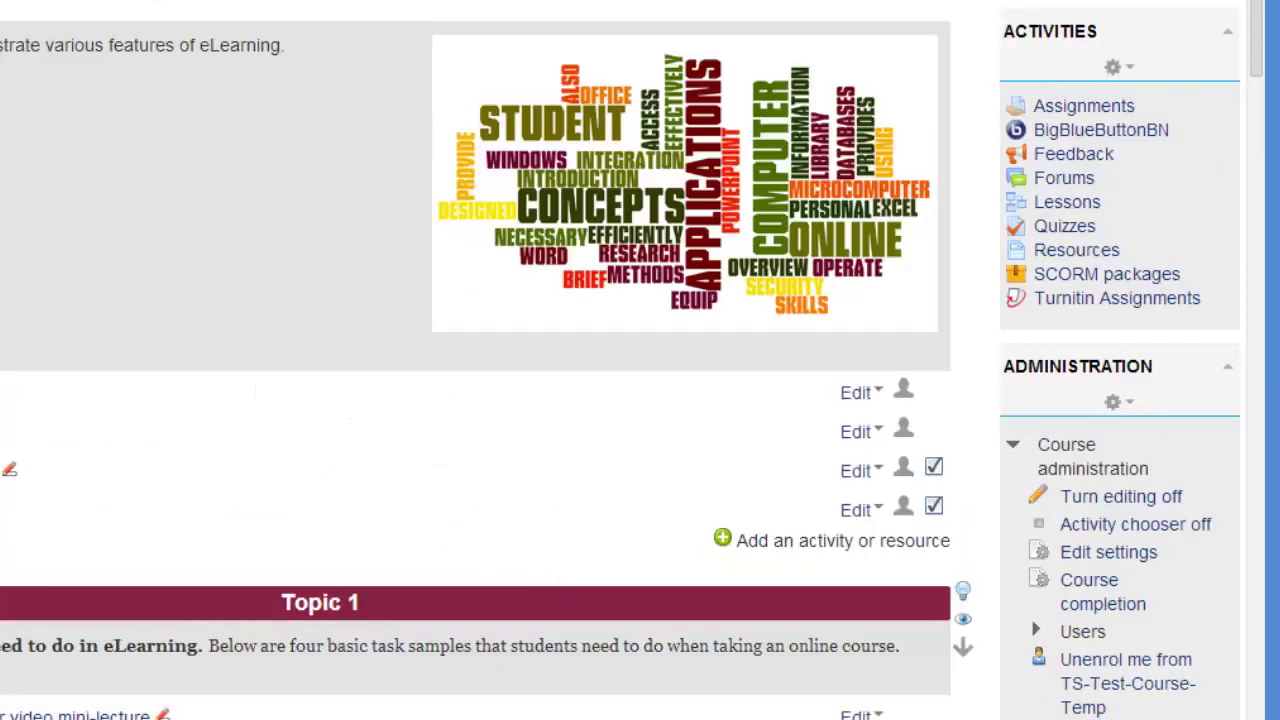
# Open Edit settings for the Business Intelligence assignment from its actions menu.
pyautogui.scroll(-3, 303, 677)
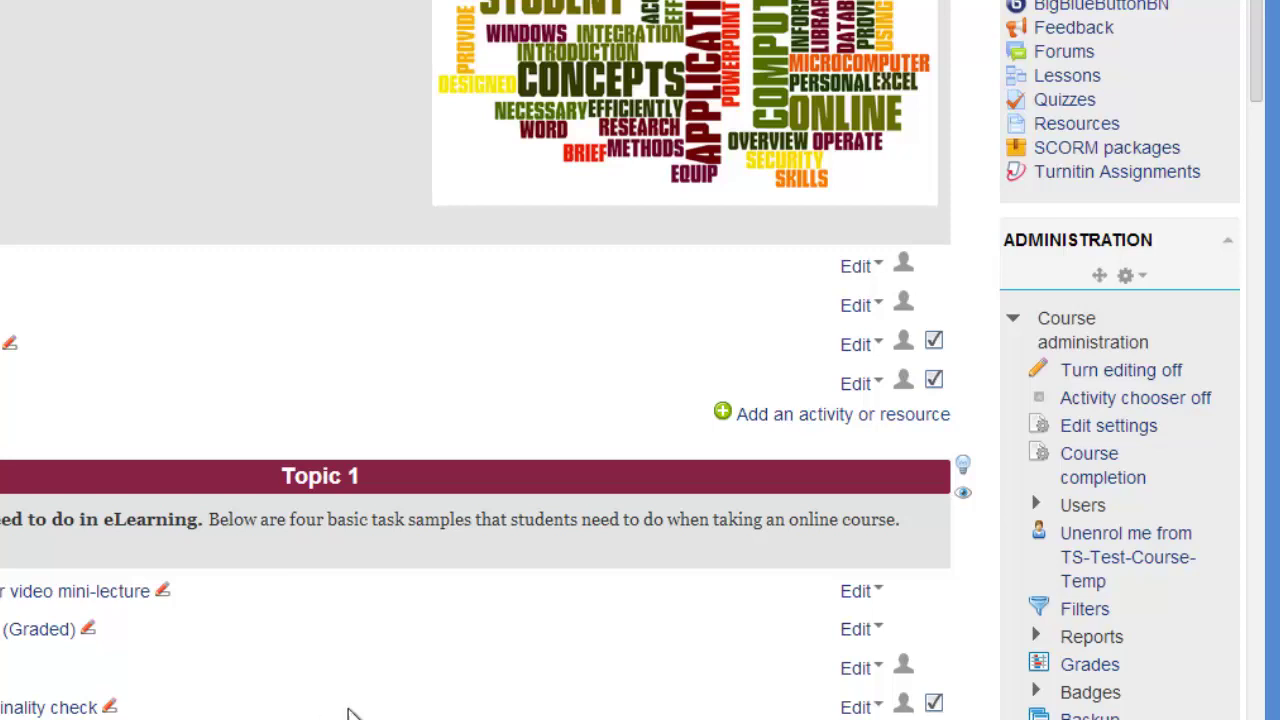
pyautogui.scroll(-3, 380, 700)
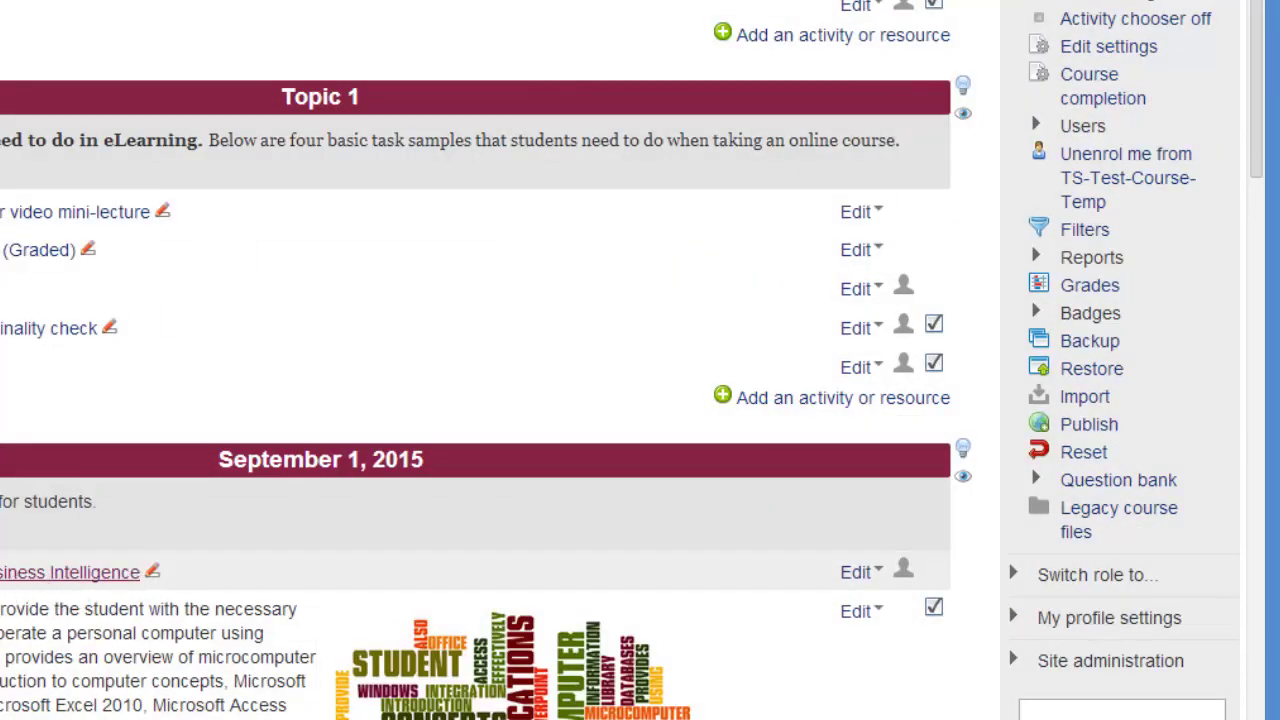
pyautogui.scroll(-3, 114, 591)
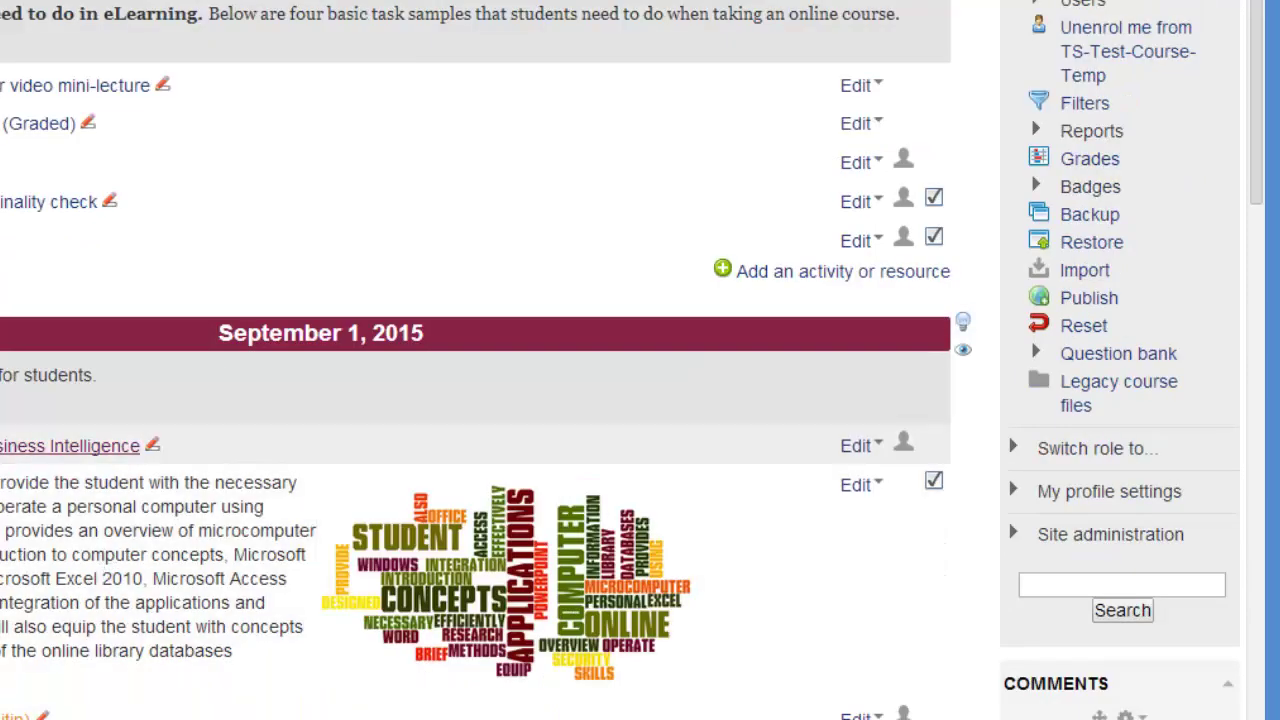
pyautogui.click(857, 452)
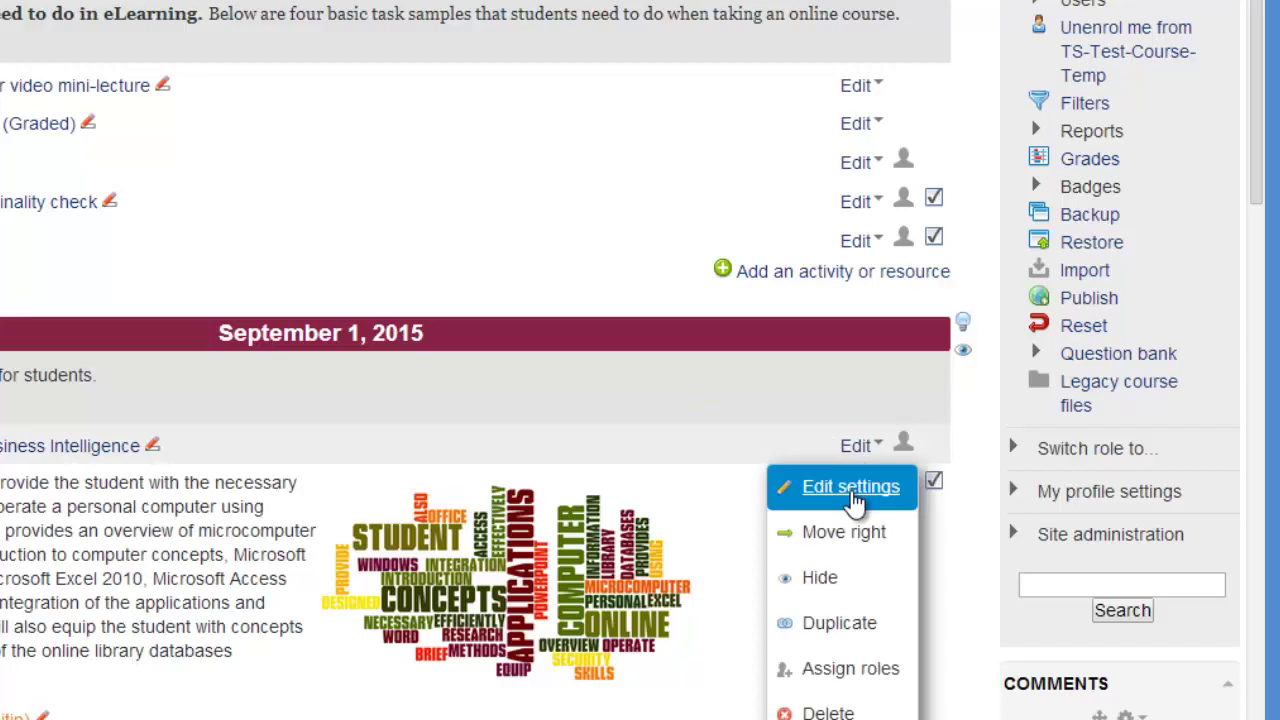
pyautogui.click(851, 488)
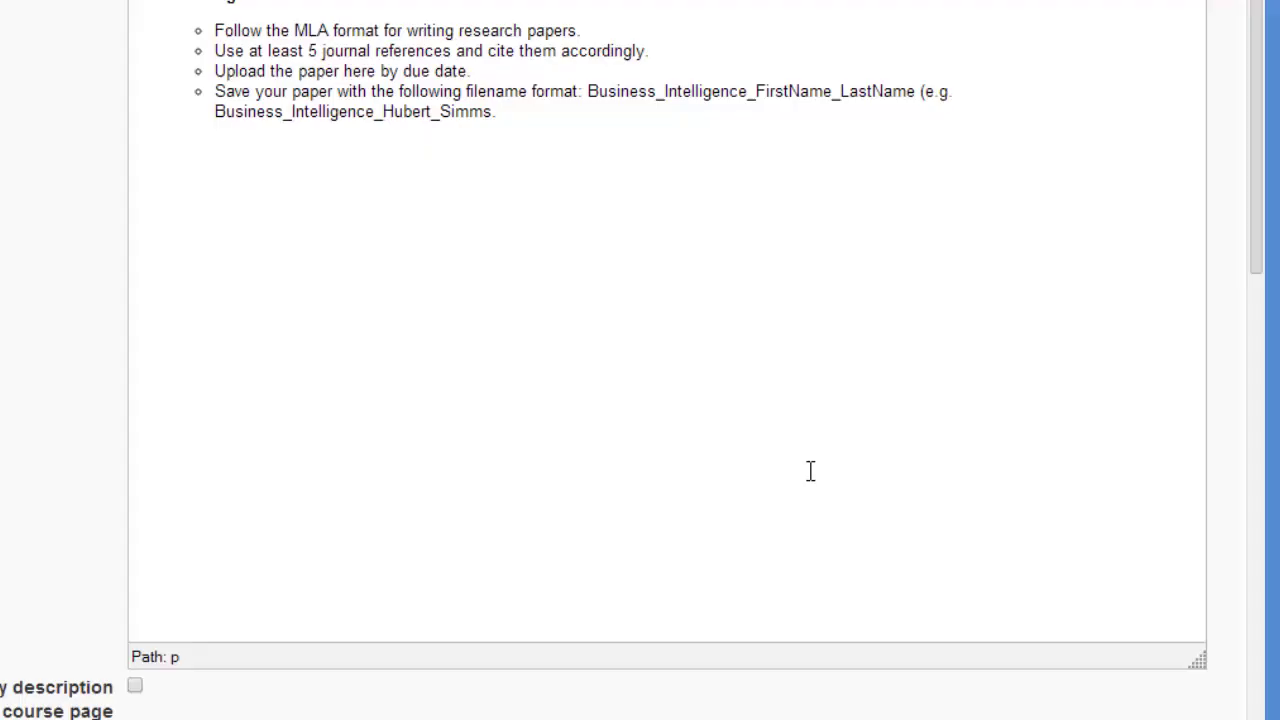
# Set the Business Intelligence assignment's grading method to Rubric and use Save and display.
pyautogui.scroll(-4, 812, 460)
pyautogui.scroll(-7, 815, 440)
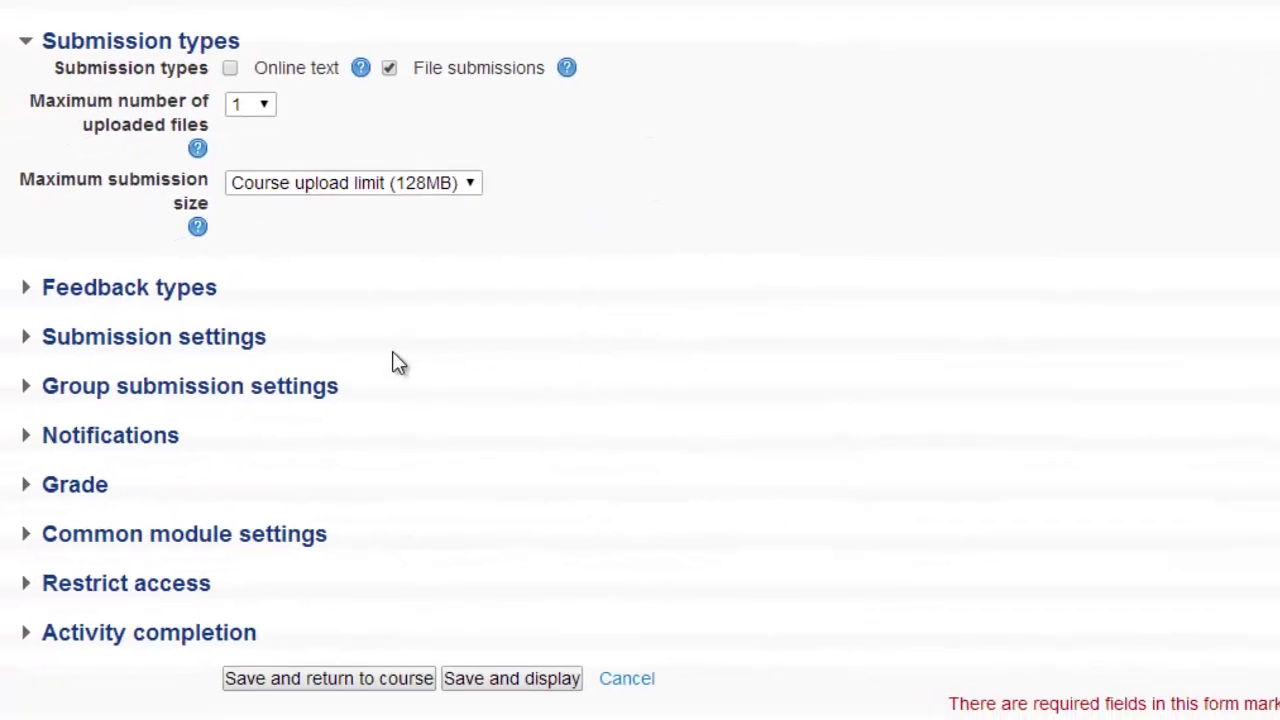
pyautogui.click(47, 500)
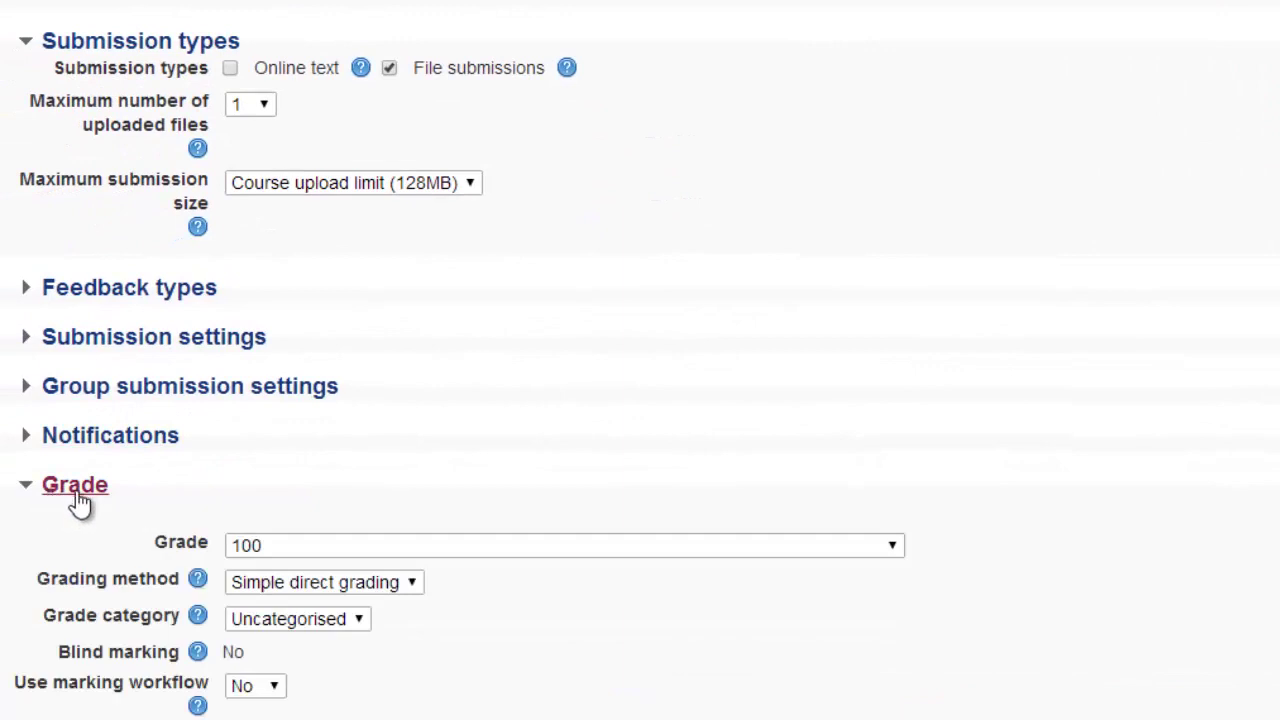
pyautogui.click(310, 588)
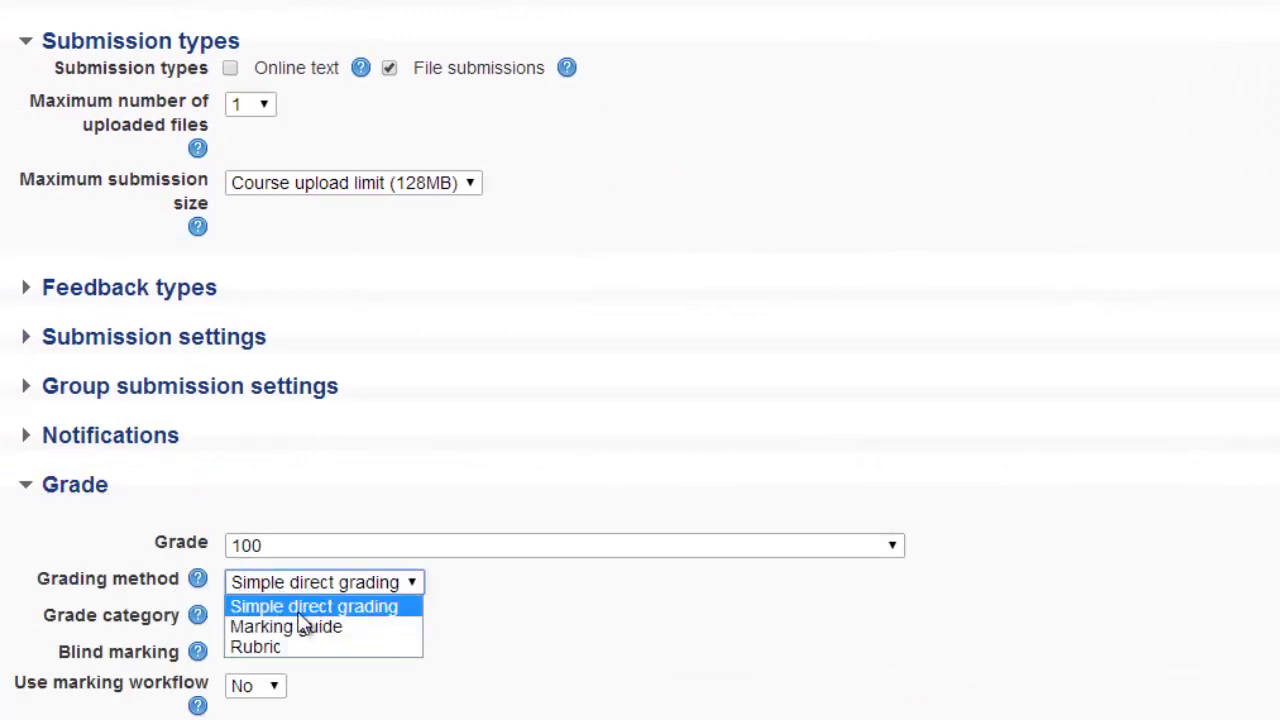
pyautogui.click(270, 645)
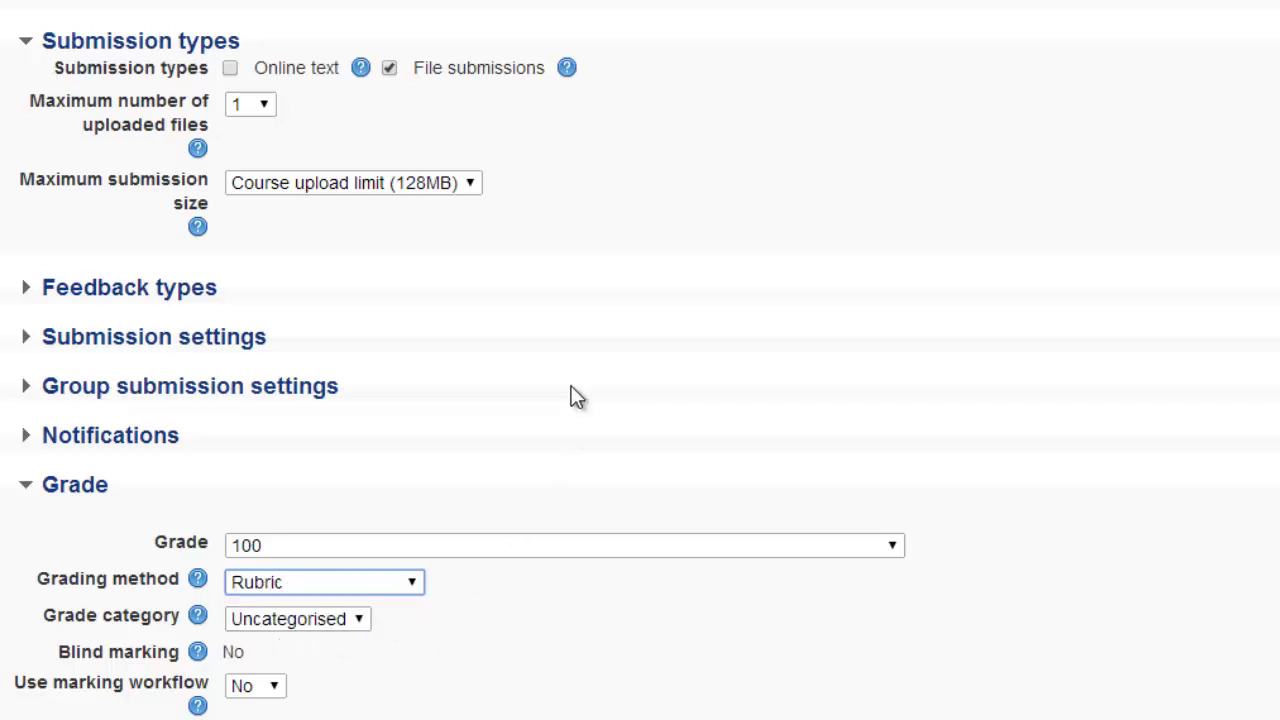
pyautogui.scroll(-4, 570, 392)
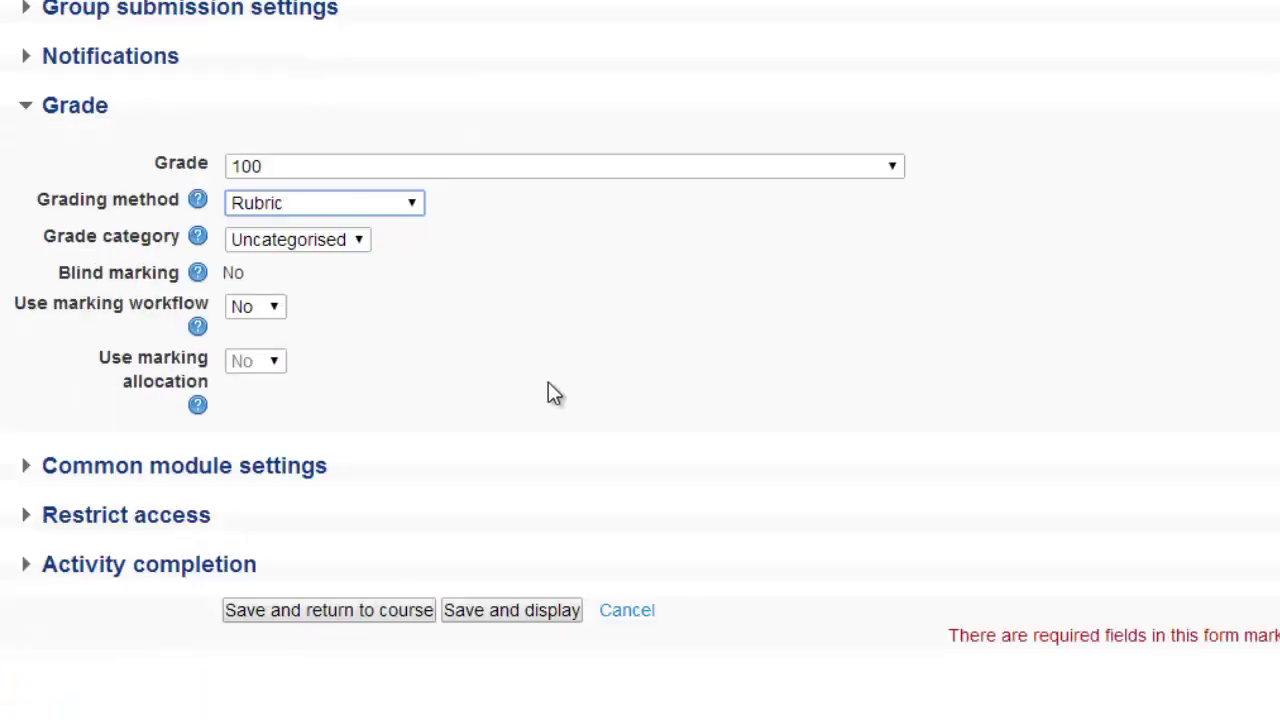
pyautogui.click(502, 620)
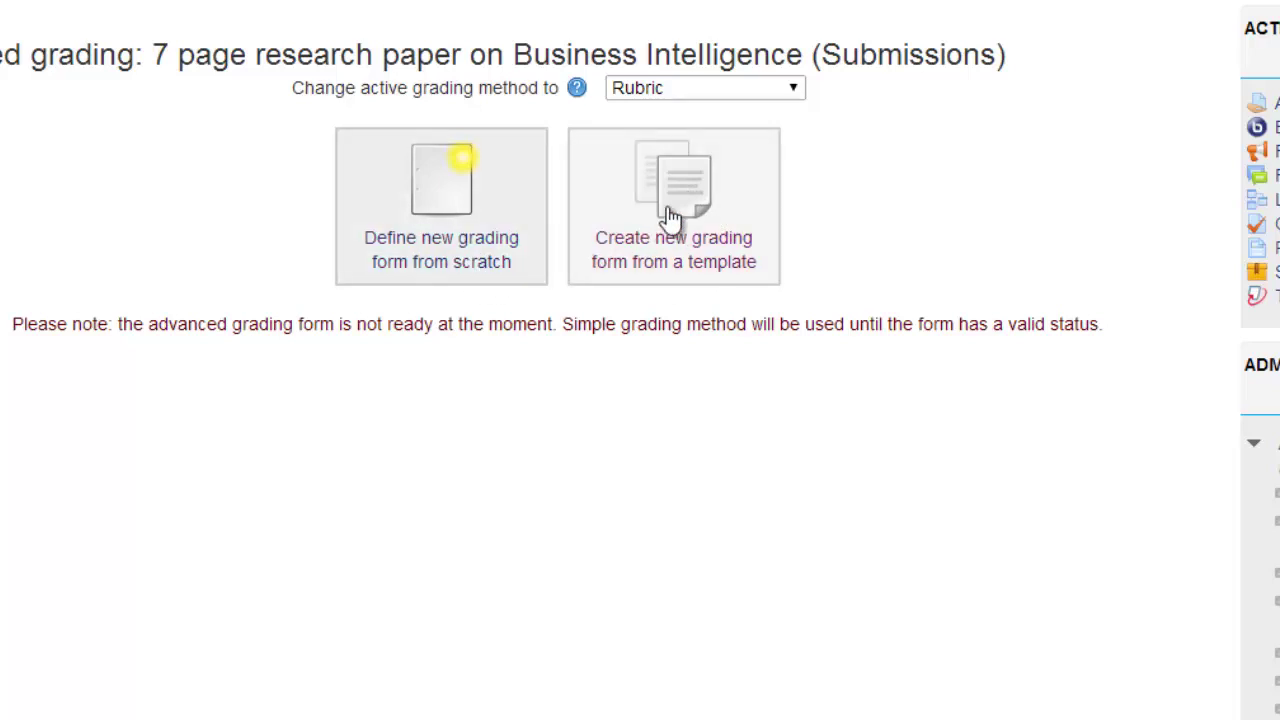
# Define a new rubric from scratch, showing one empty criterion worth 0–2 points.
pyautogui.click(471, 248)
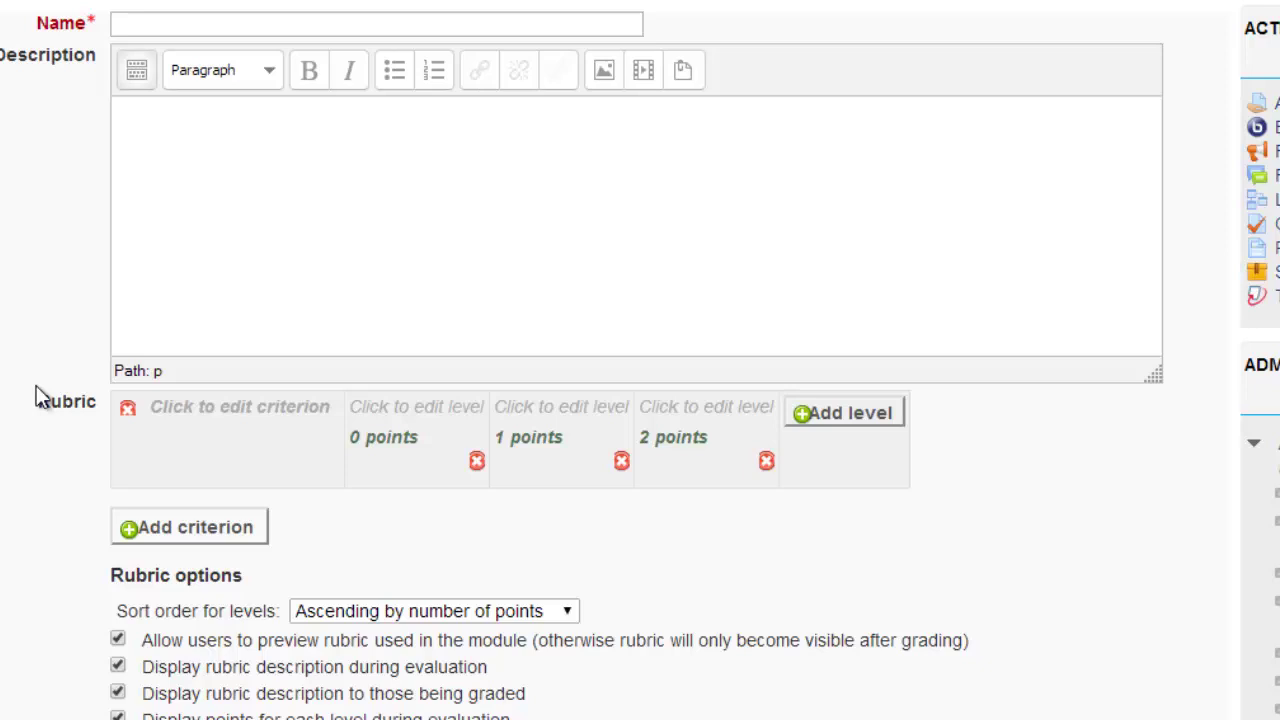
pyautogui.scroll(-3, 35, 397)
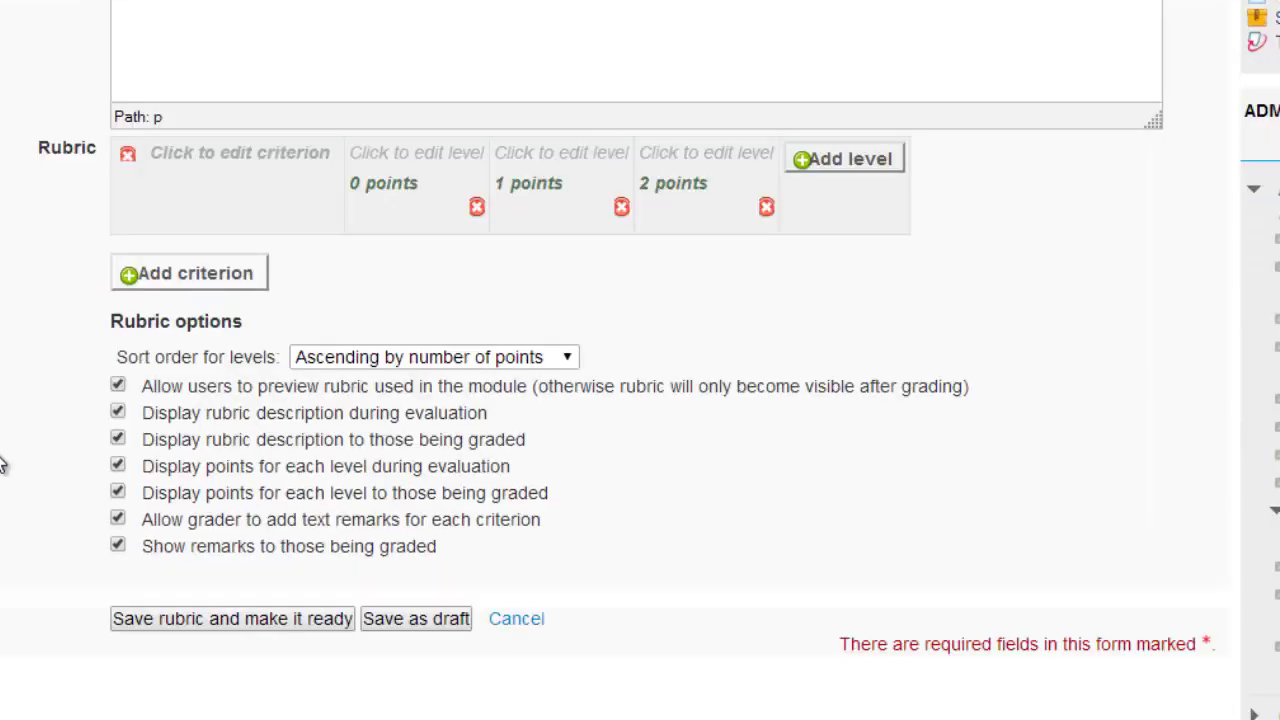